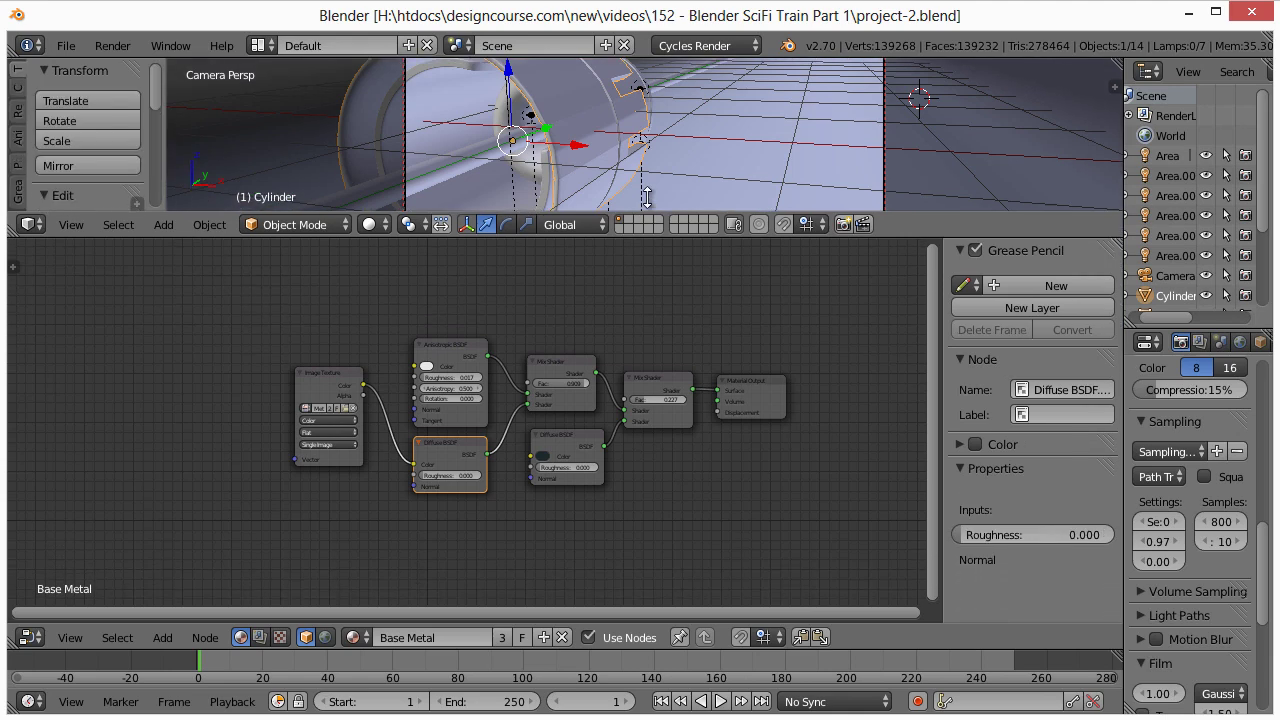
Disconnect the Anisotropic BSDF from the first Mix Shader in the Base Metal material
scroll(644, 392, up, 2)
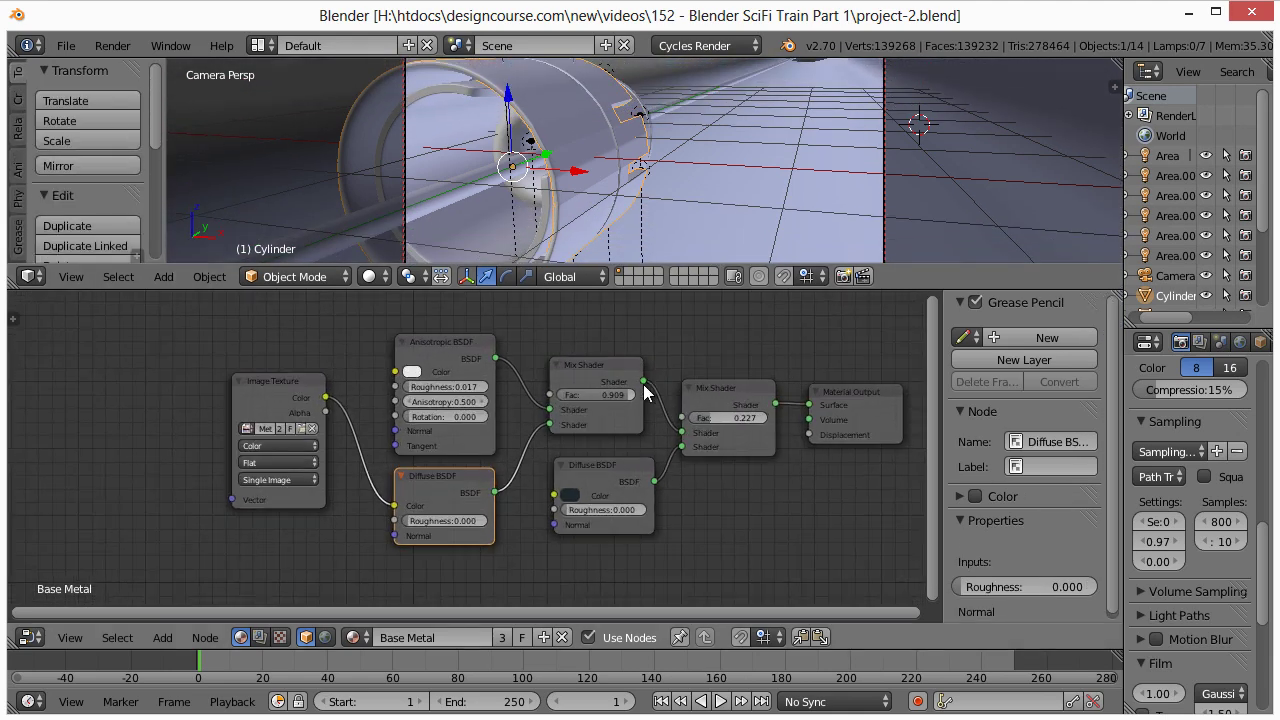
middle_drag(686, 428, 573, 425)
scroll(574, 418, up, 1)
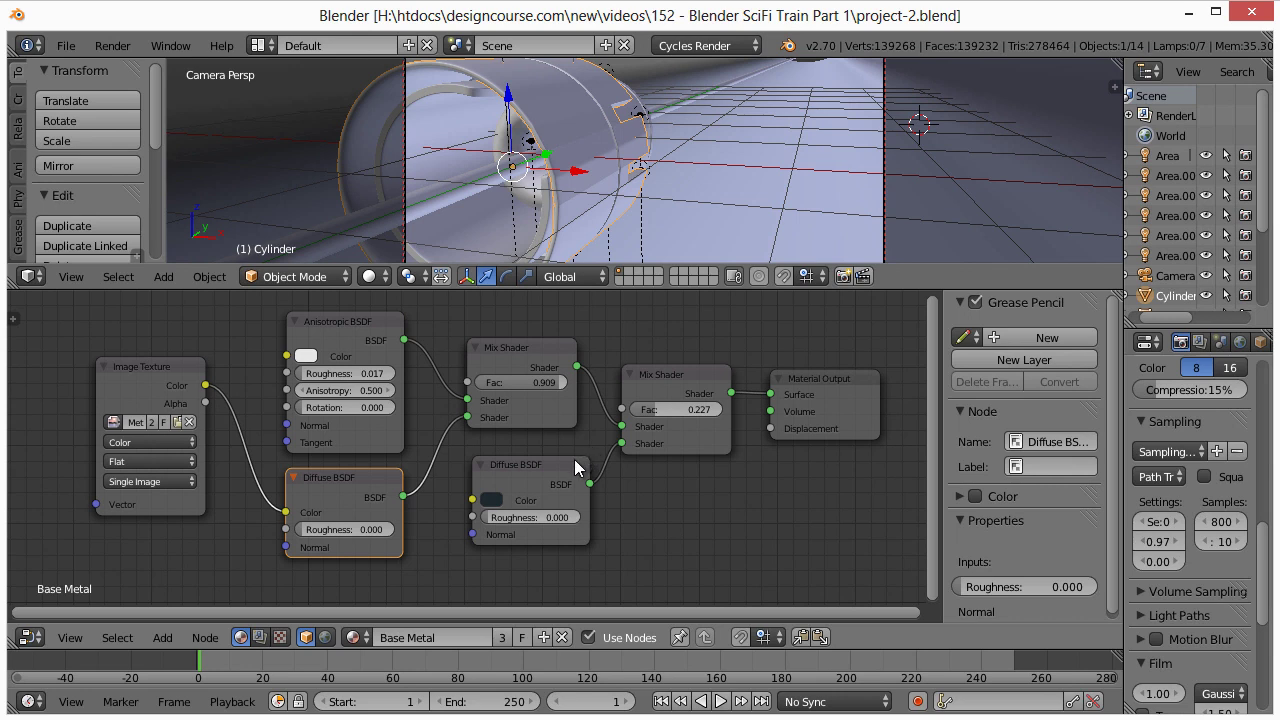
click(519, 464)
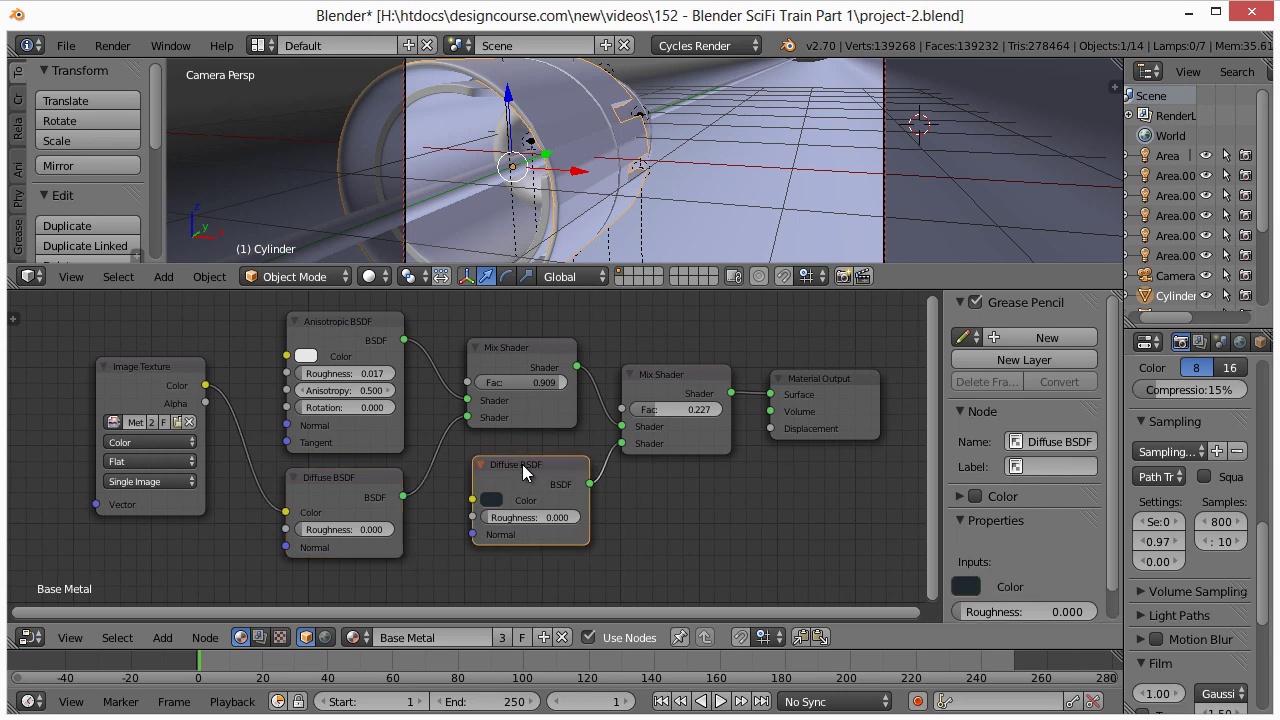
click(322, 328)
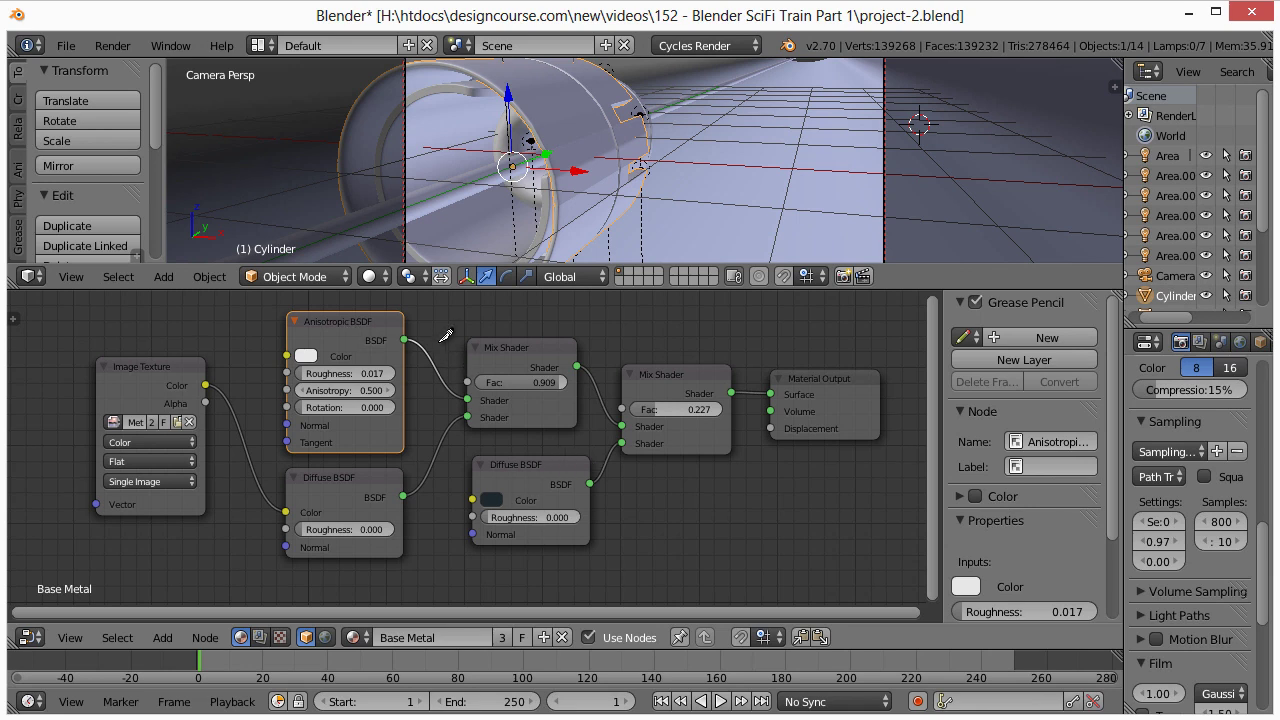
ctrl+right_drag(441, 339, 415, 393)
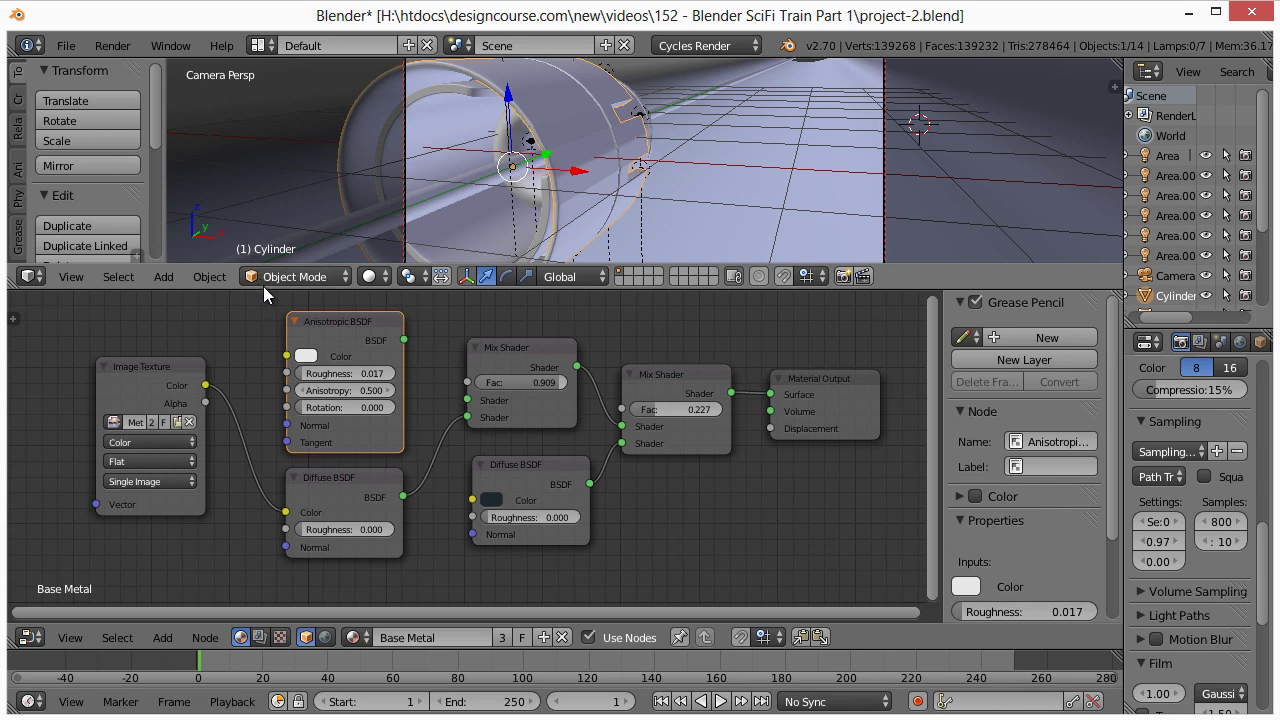
Turn on the on-screen mouse and key display in the 3D viewport
drag(263, 289, 262, 545)
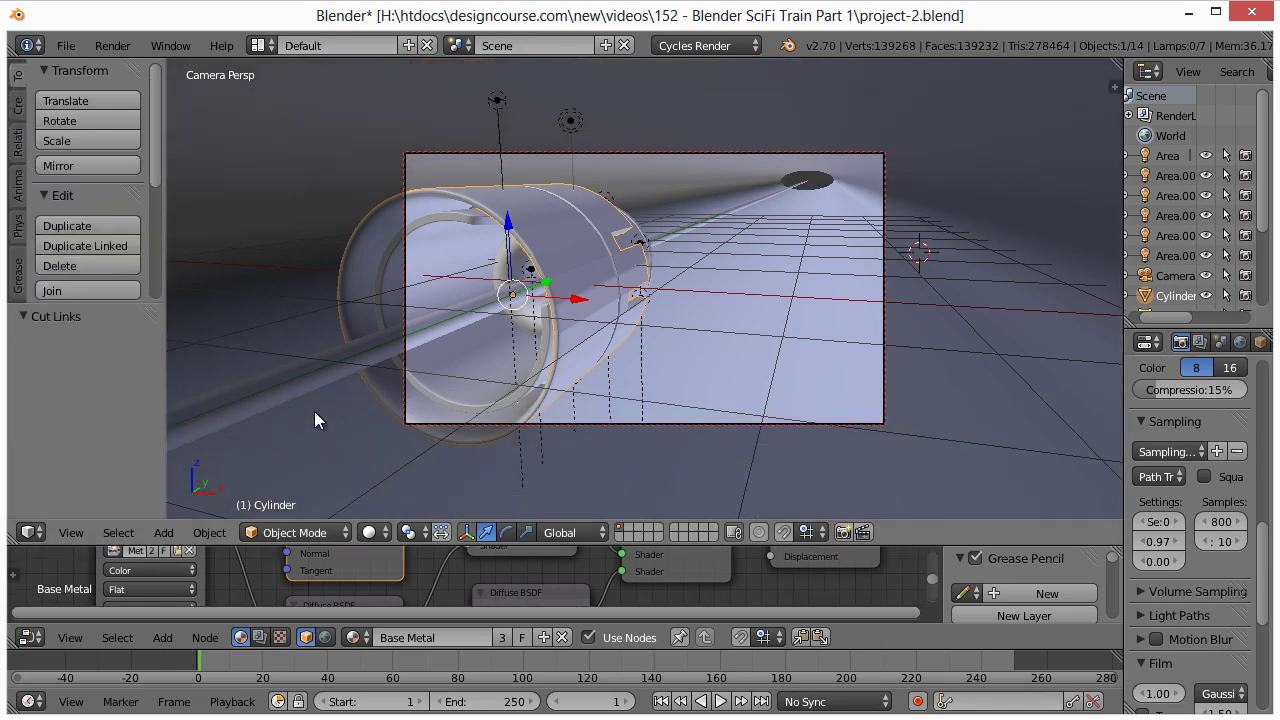
click(66, 46)
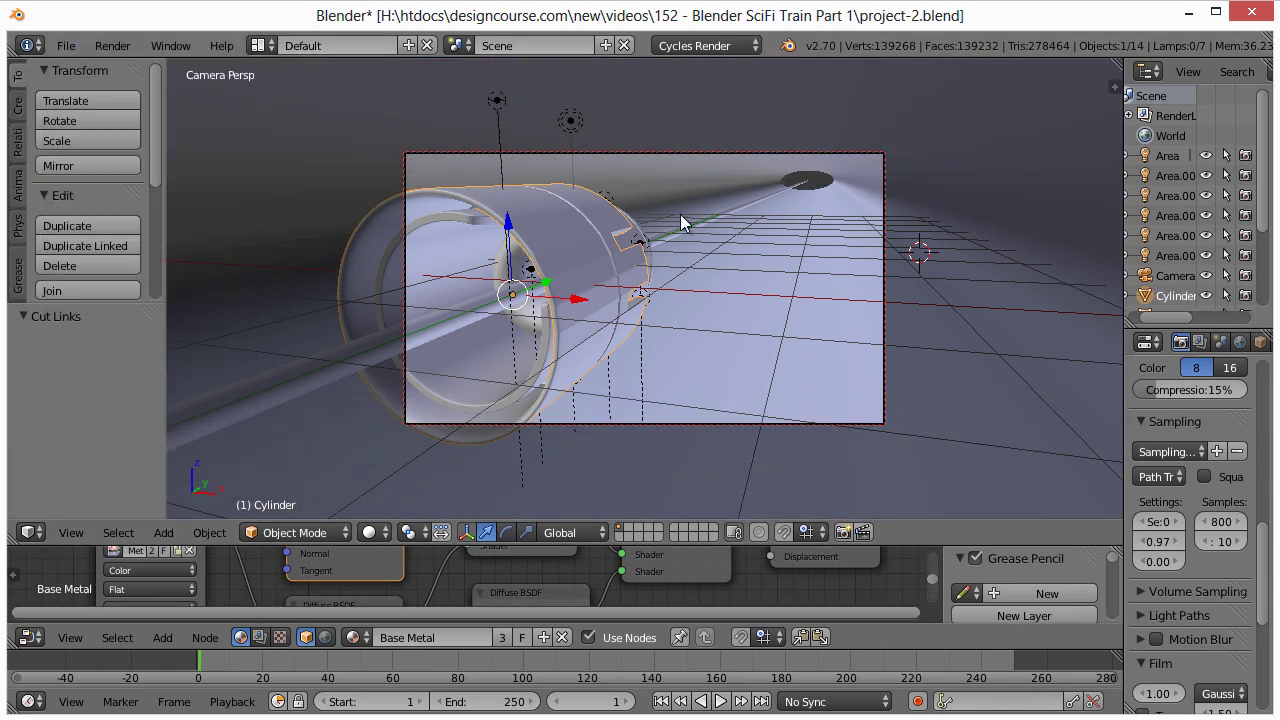
key(n)
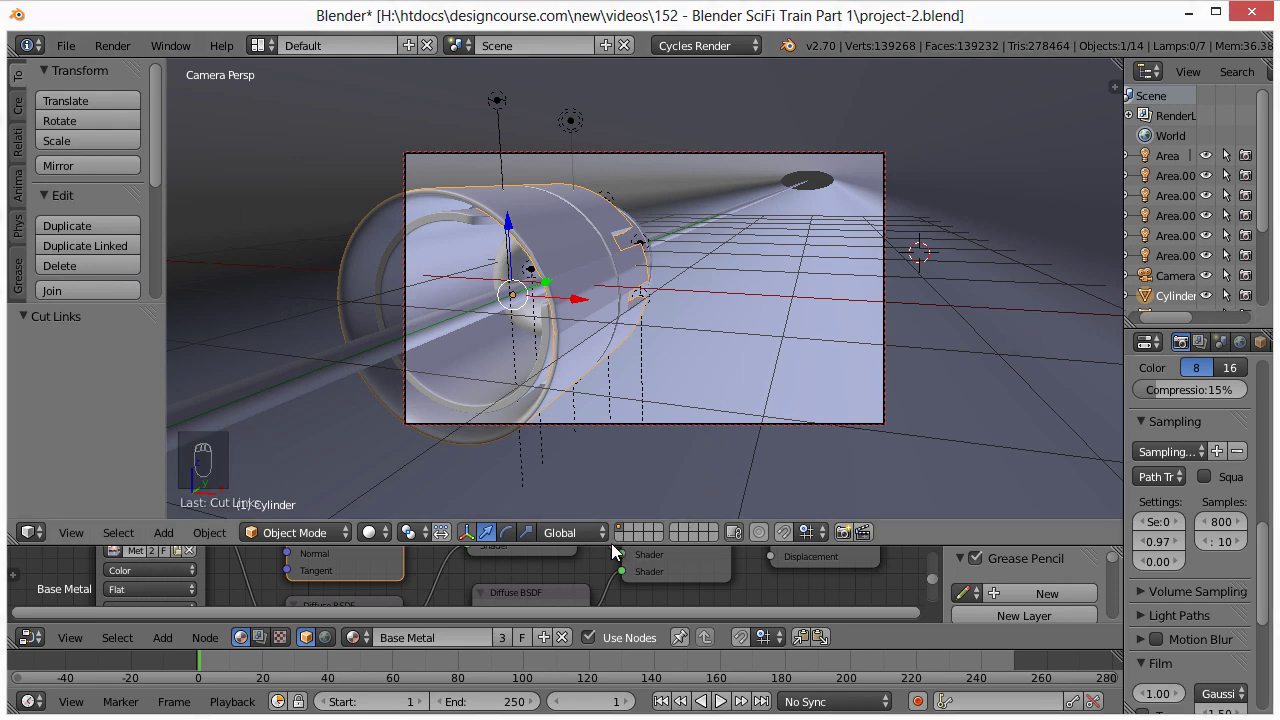
drag(605, 540, 617, 290)
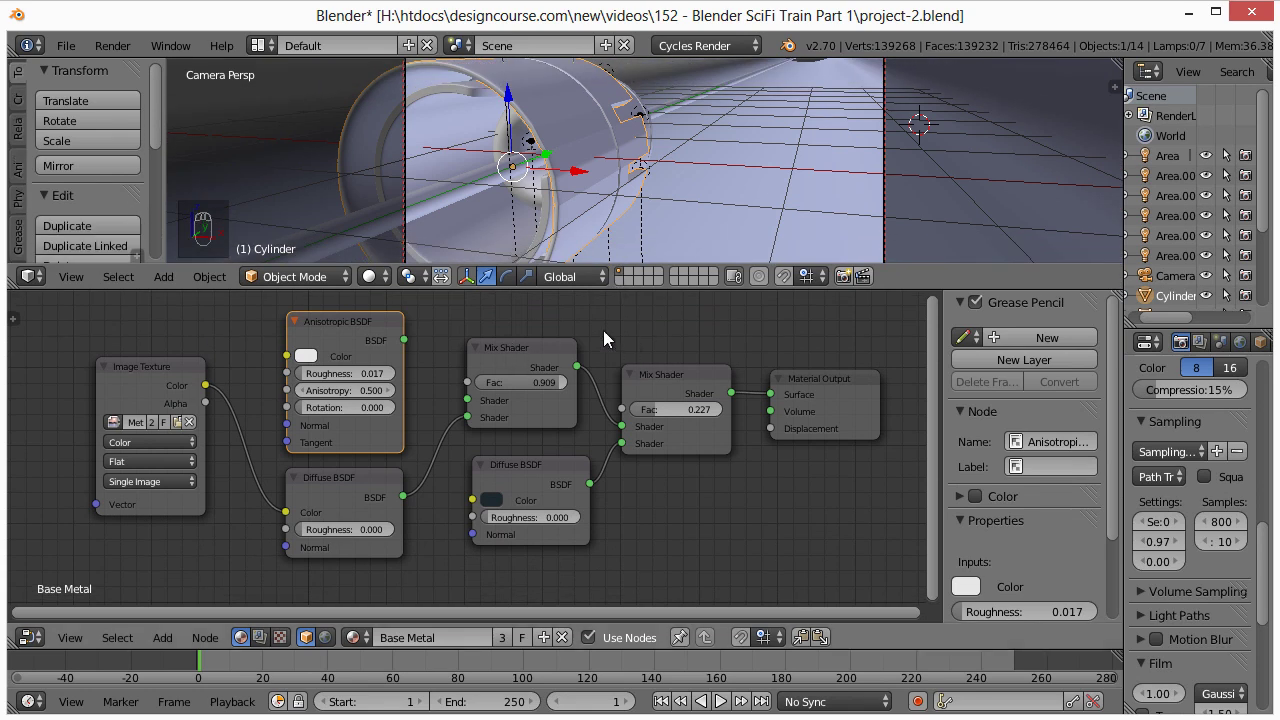
Disconnect the dark Diffuse BSDF from the second Mix Shader and shift the node slightly away from it
click(141, 368)
click(365, 322)
ctrl+right_drag(600, 456, 622, 468)
drag(535, 469, 515, 478)
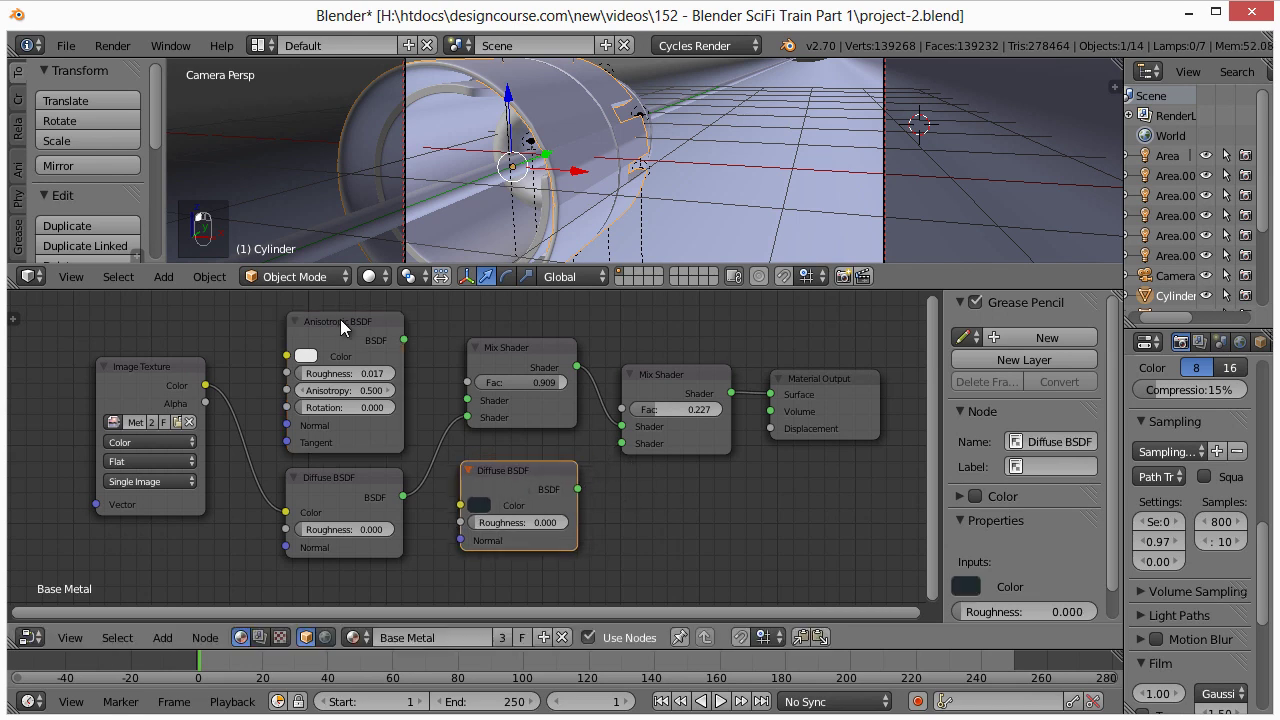
Swap the Anisotropic and dark Diffuse nodes, linking Anisotropic to the second Mix Shader and Diffuse to the first one's upper shader input
drag(340, 319, 653, 527)
drag(528, 470, 349, 332)
drag(625, 515, 500, 470)
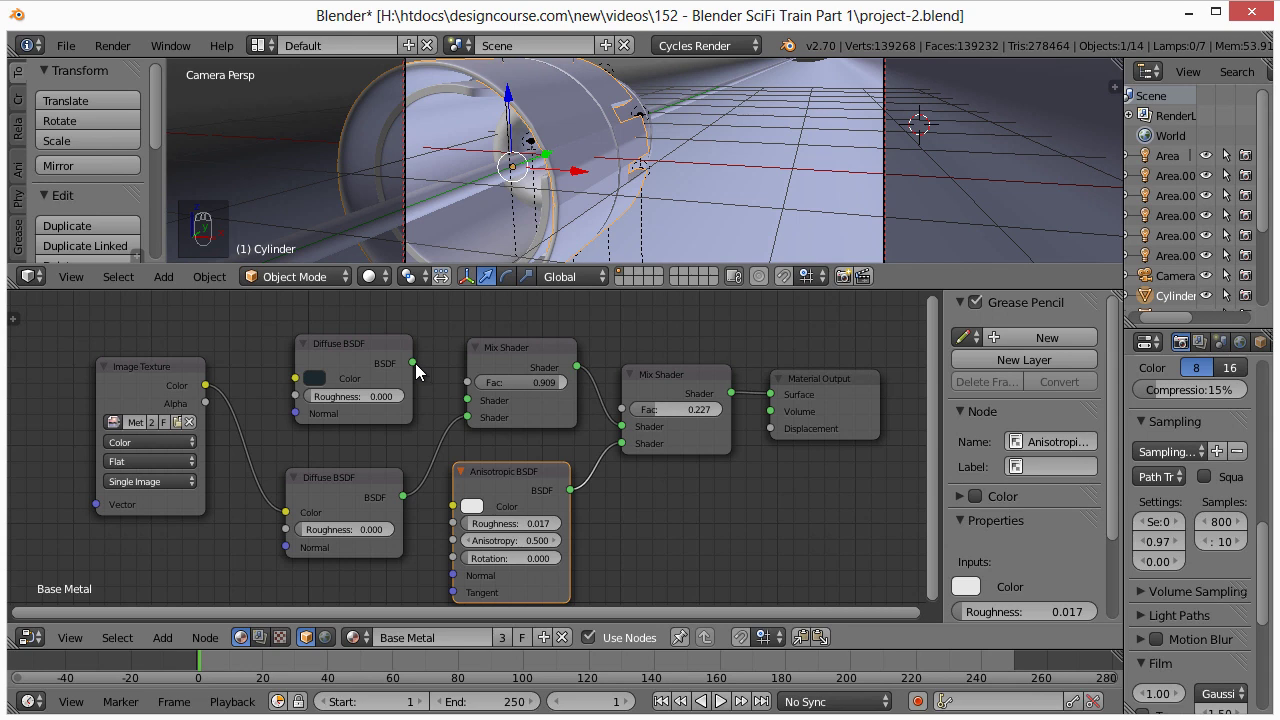
drag(415, 363, 466, 400)
Replace the texture-fed Diffuse BSDF with a Glossy BSDF linked to the first Mix Shader's lower shader input
click(383, 478)
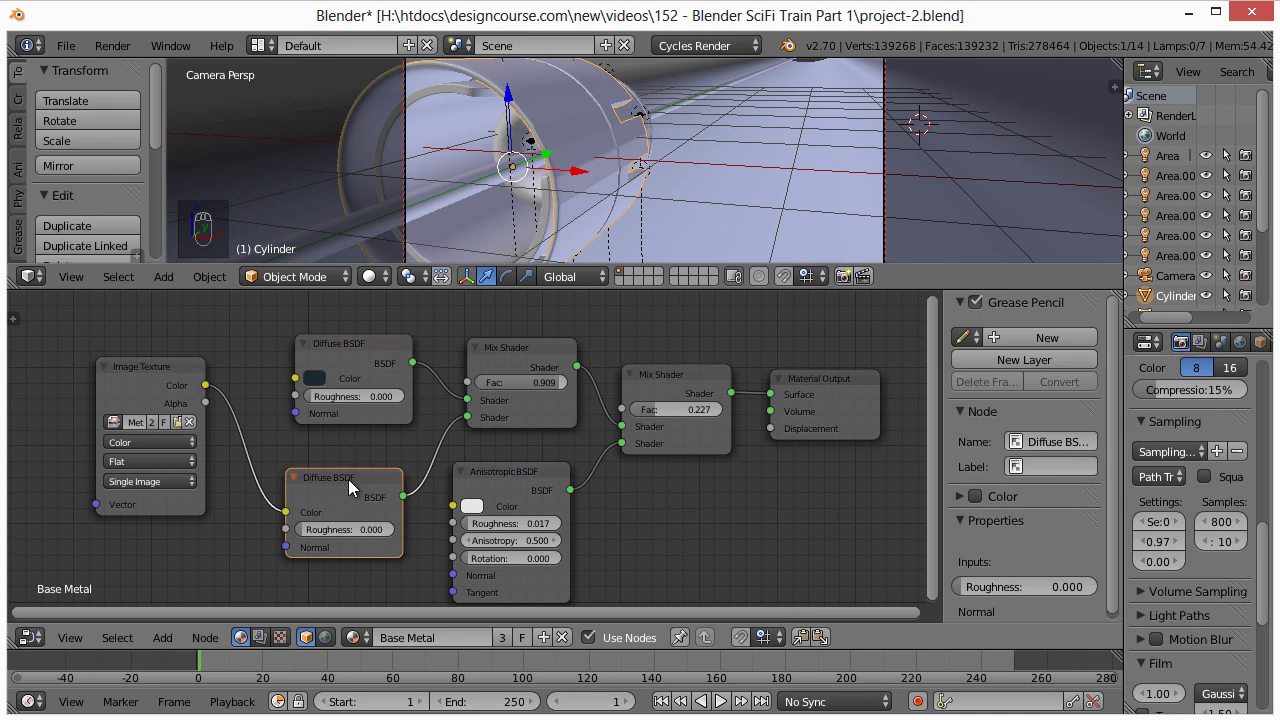
key(Delete)
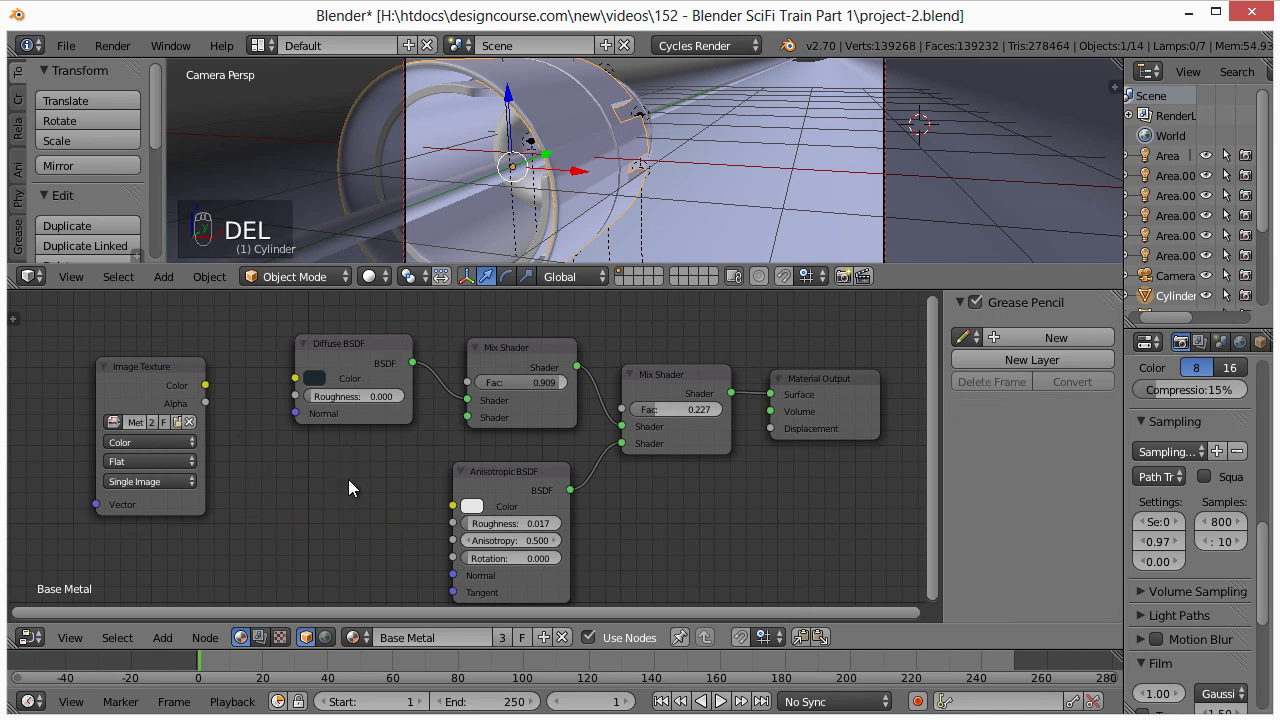
key(shift+a)
mouse_move(344, 586)
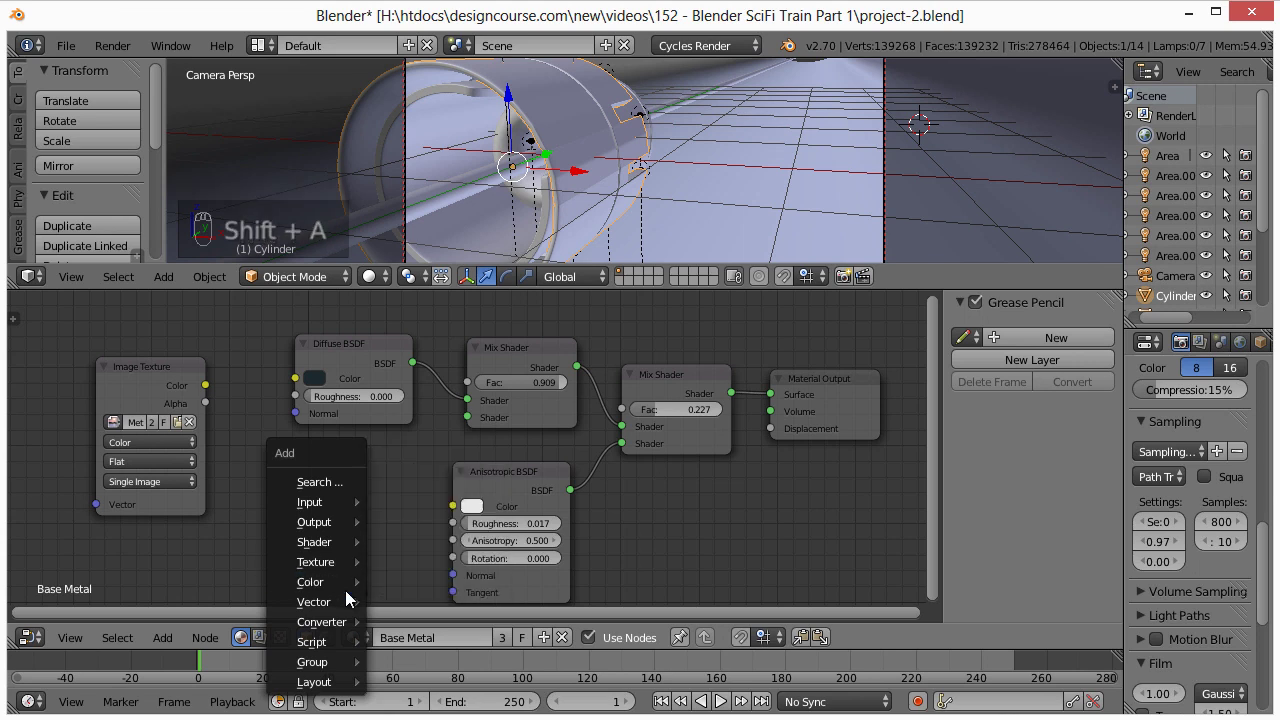
mouse_move(341, 543)
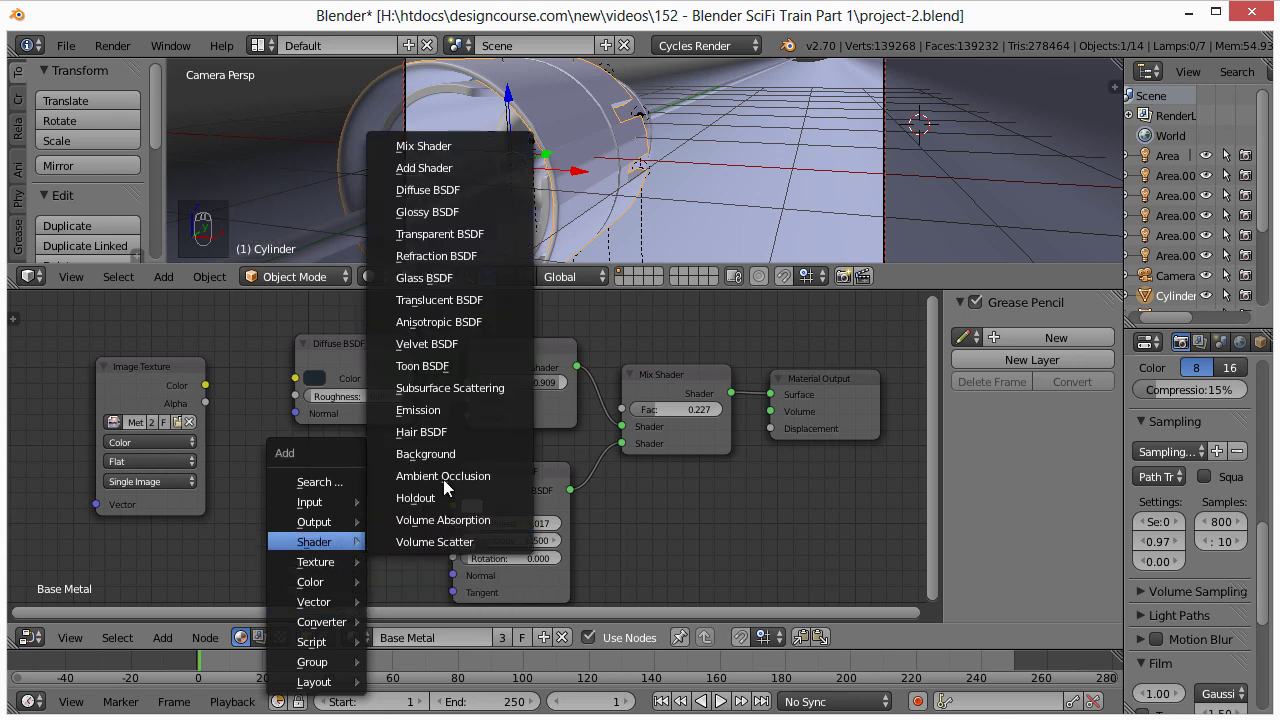
click(430, 216)
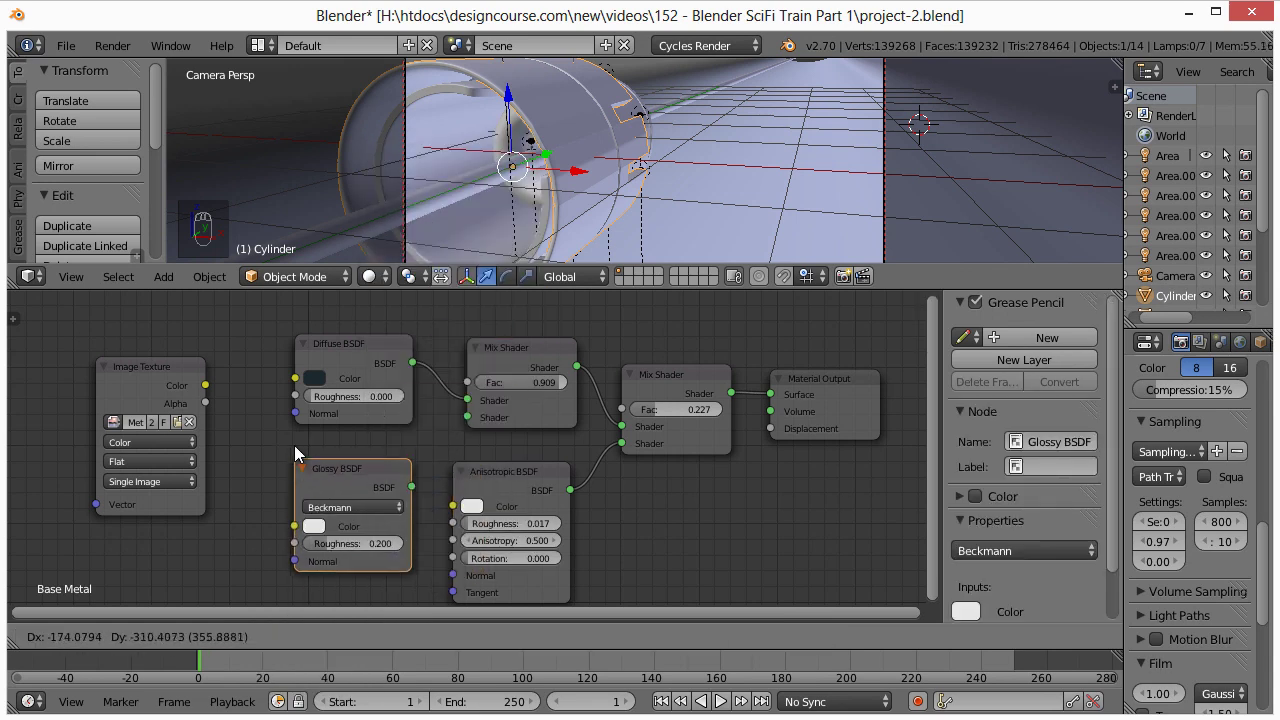
click(294, 445)
drag(414, 476, 470, 424)
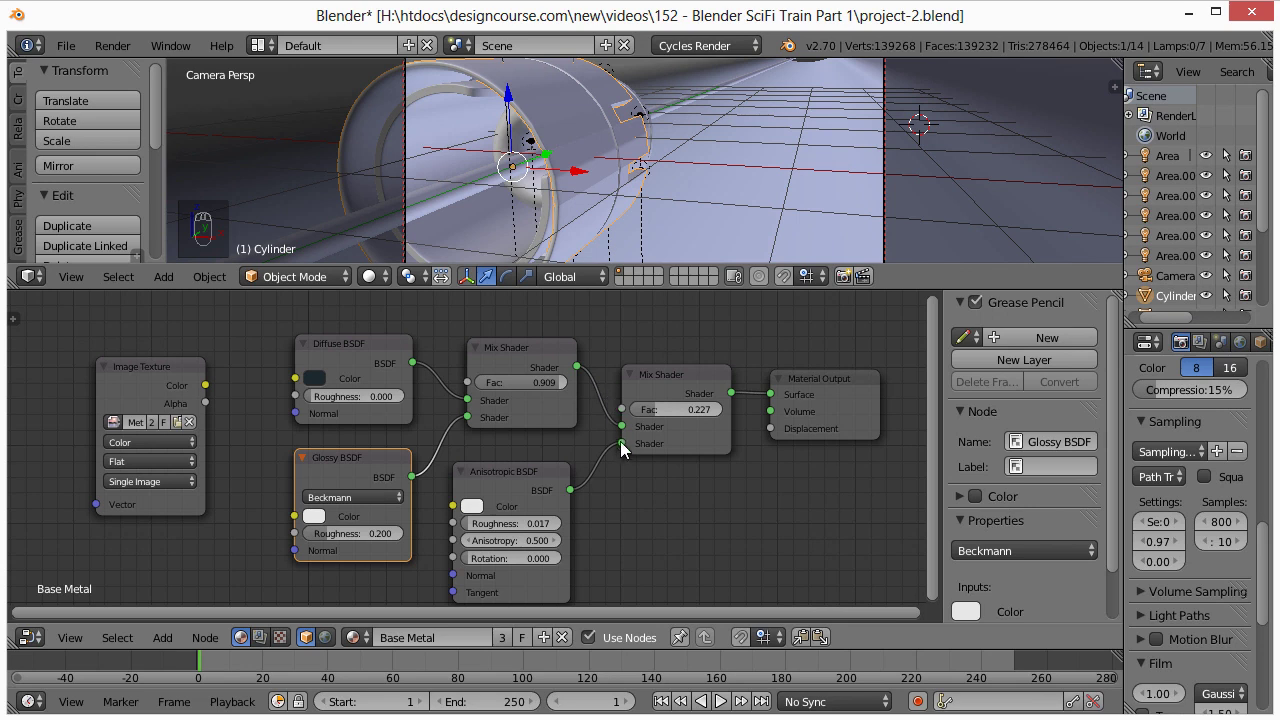
Swap the second Mix Shader's inputs so Anisotropic feeds the upper shader input and the first Mix Shader feeds the lower
ctrl+right_drag(605, 378, 601, 500)
drag(569, 489, 621, 426)
click(578, 360)
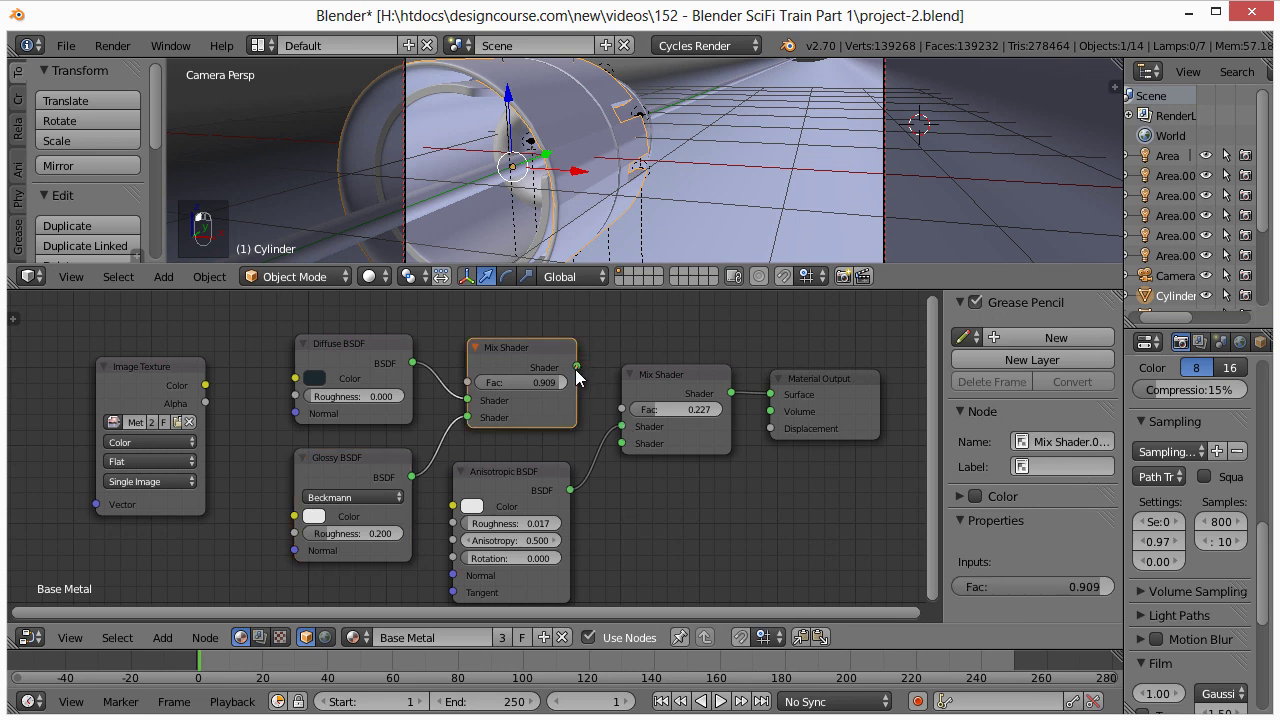
drag(577, 367, 621, 443)
Set the Anisotropic BSDF to a dark blue (R 0.102, G 0.157, B 0.226) with roughness 0.15
click(472, 506)
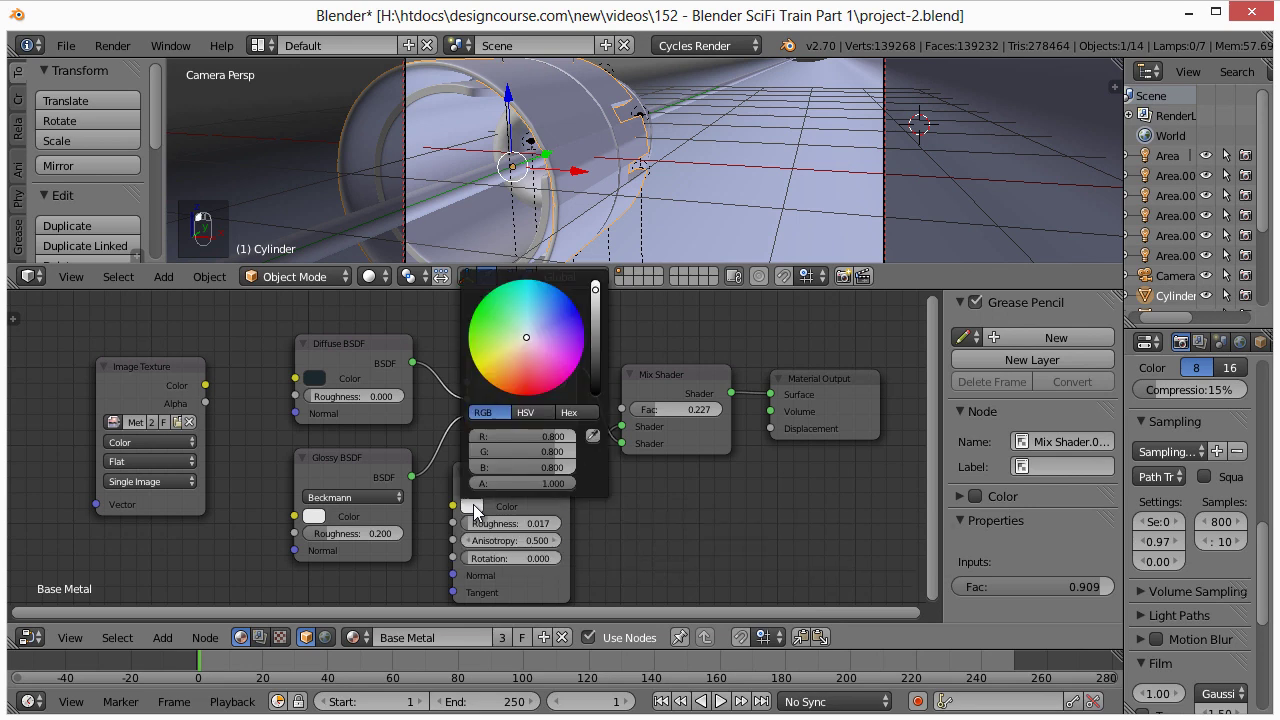
click(545, 310)
drag(597, 324, 600, 335)
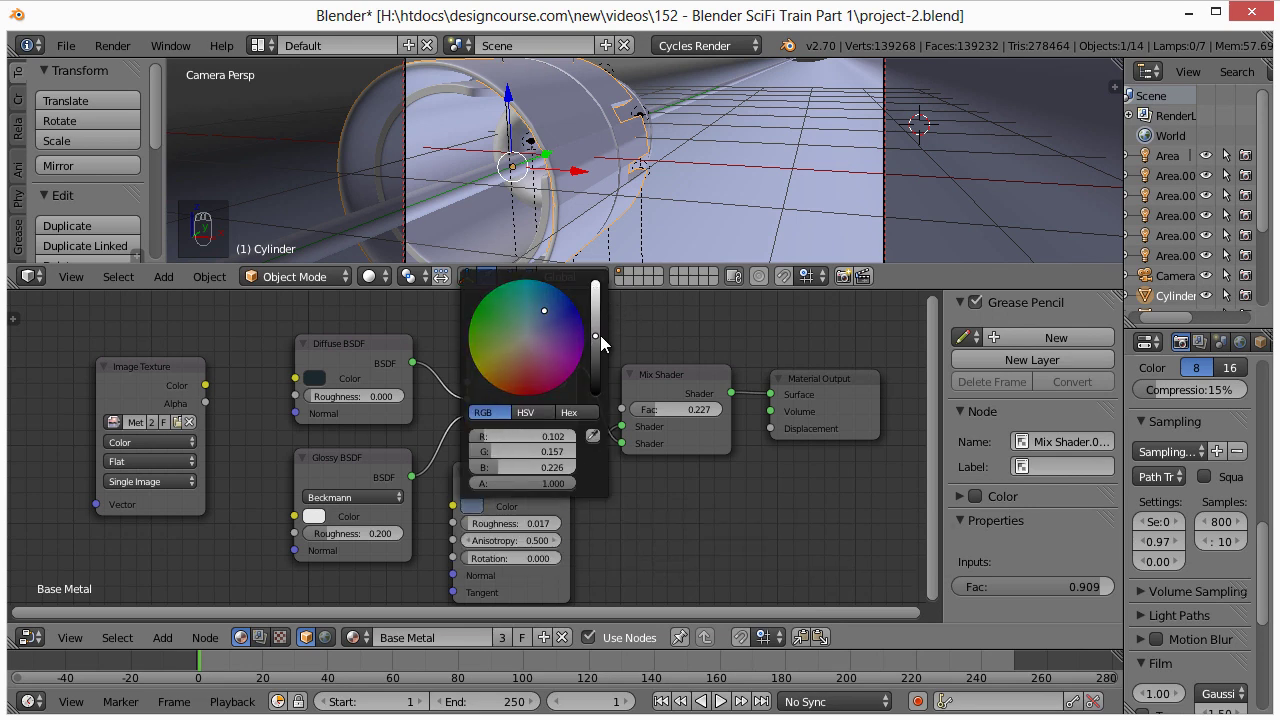
click(537, 525)
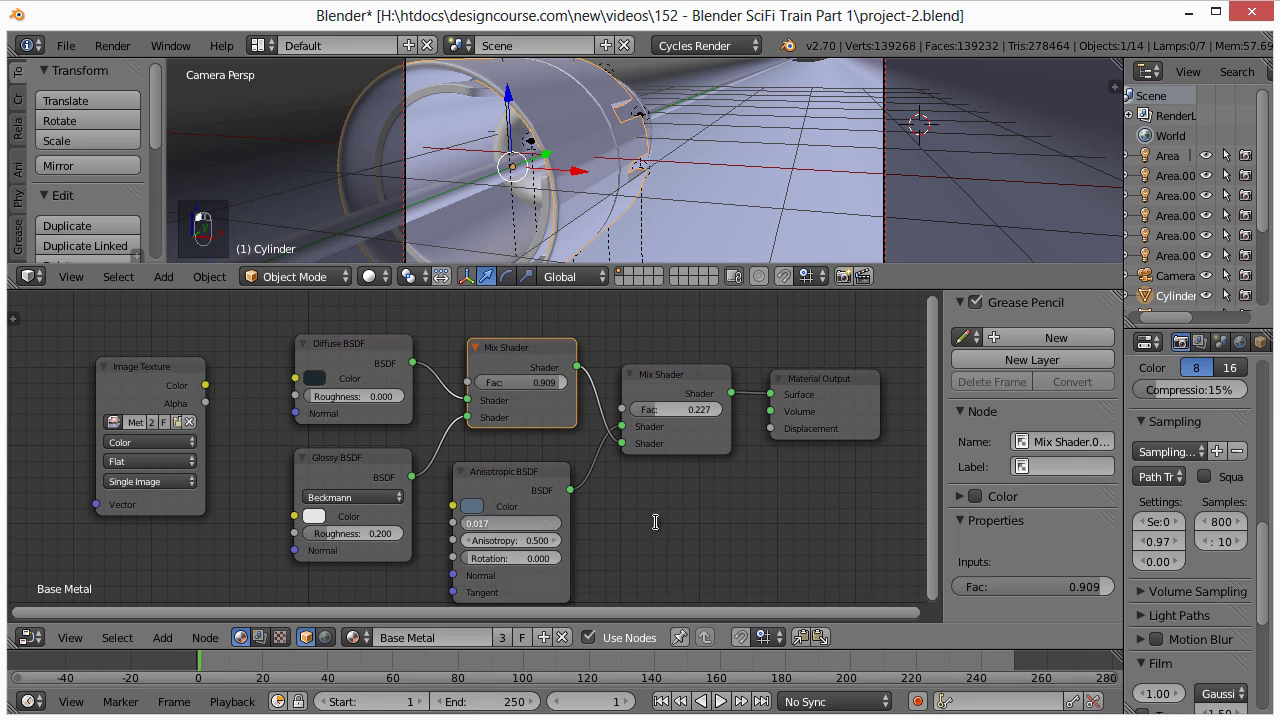
text(0.15)
key(Return)
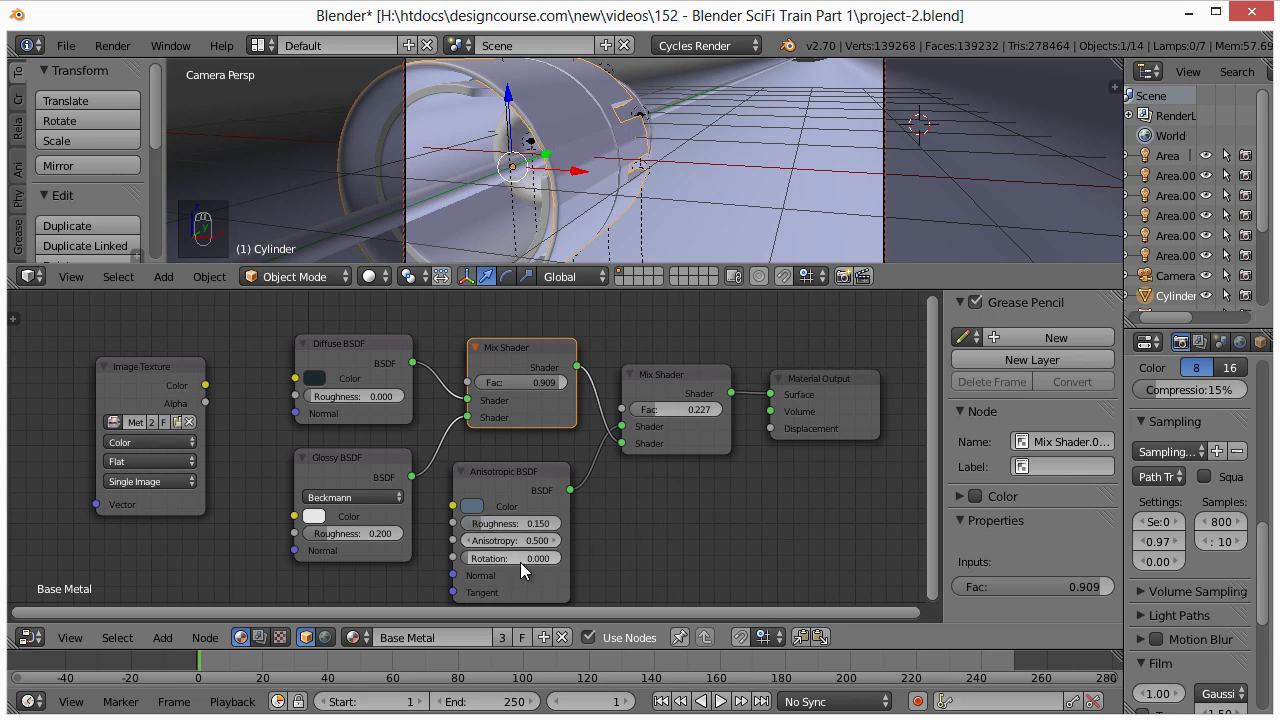
Set the Glossy BSDF's roughness to 0.1
click(377, 536)
key(BackSpace)
text(0.1)
key(Return)
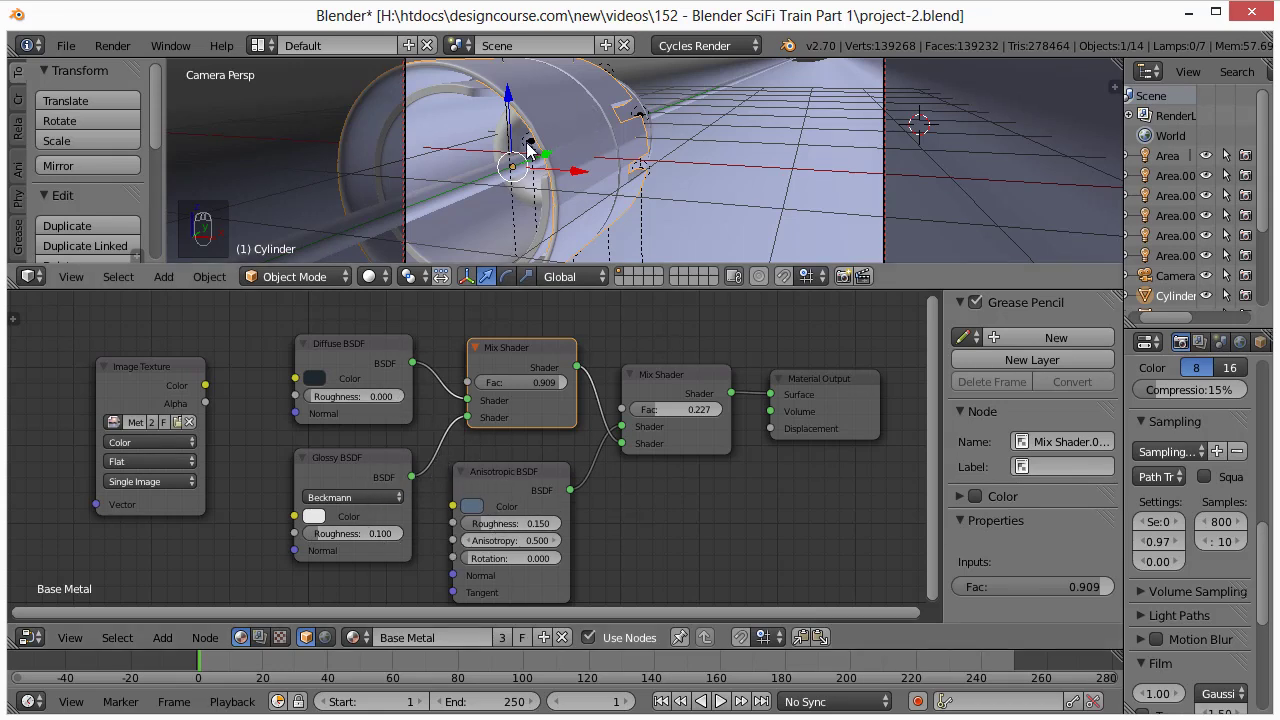
Switch the 3D viewport to Rendered shading to preview the cylinder's material
click(372, 276)
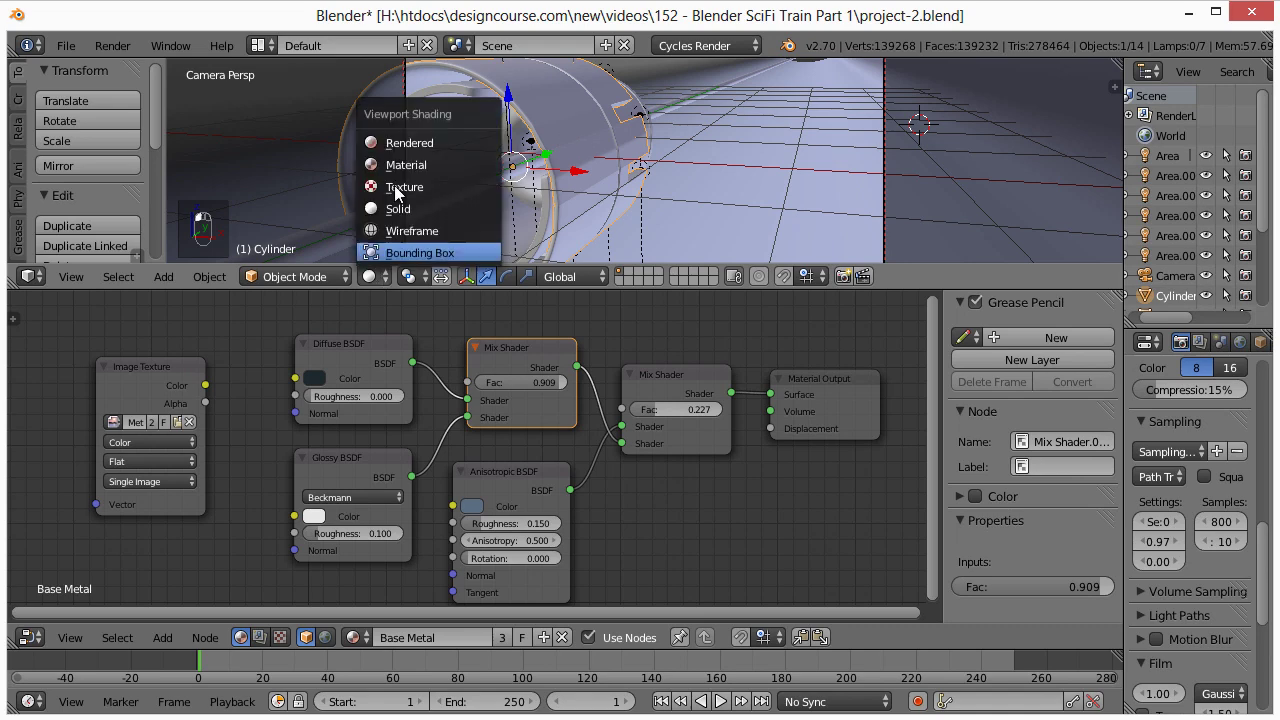
click(480, 147)
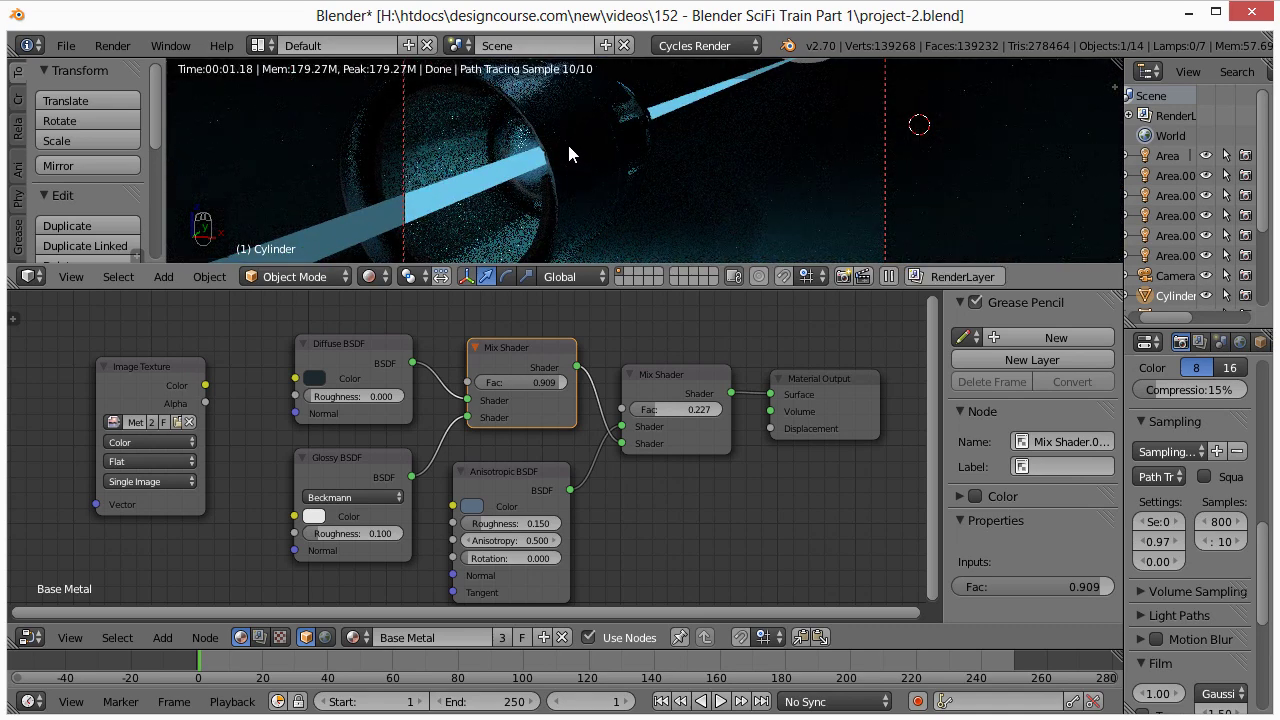
mouse_move(605, 131)
middle_down()
mouse_move(606, 171)
mouse_move(608, 148)
middle_up()
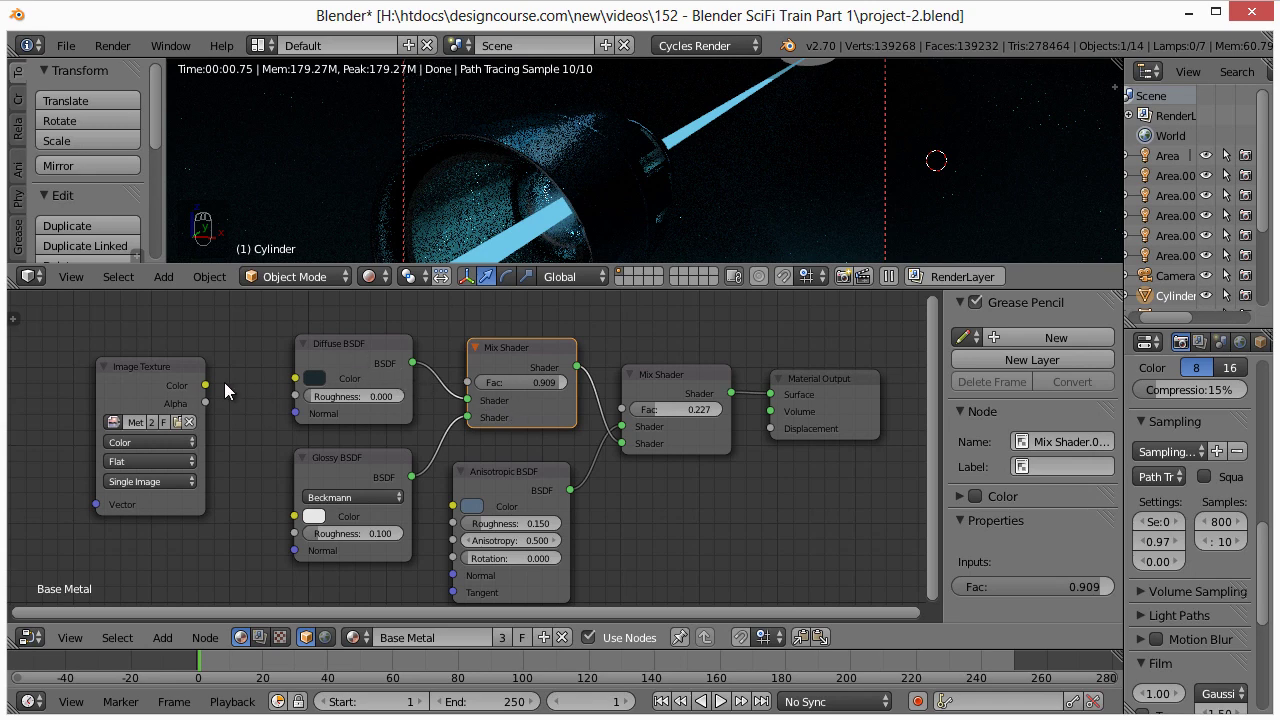
Connect the Image Texture's color to the Diffuse BSDF and set the first Mix Shader's factor to 0.5
drag(206, 386, 295, 379)
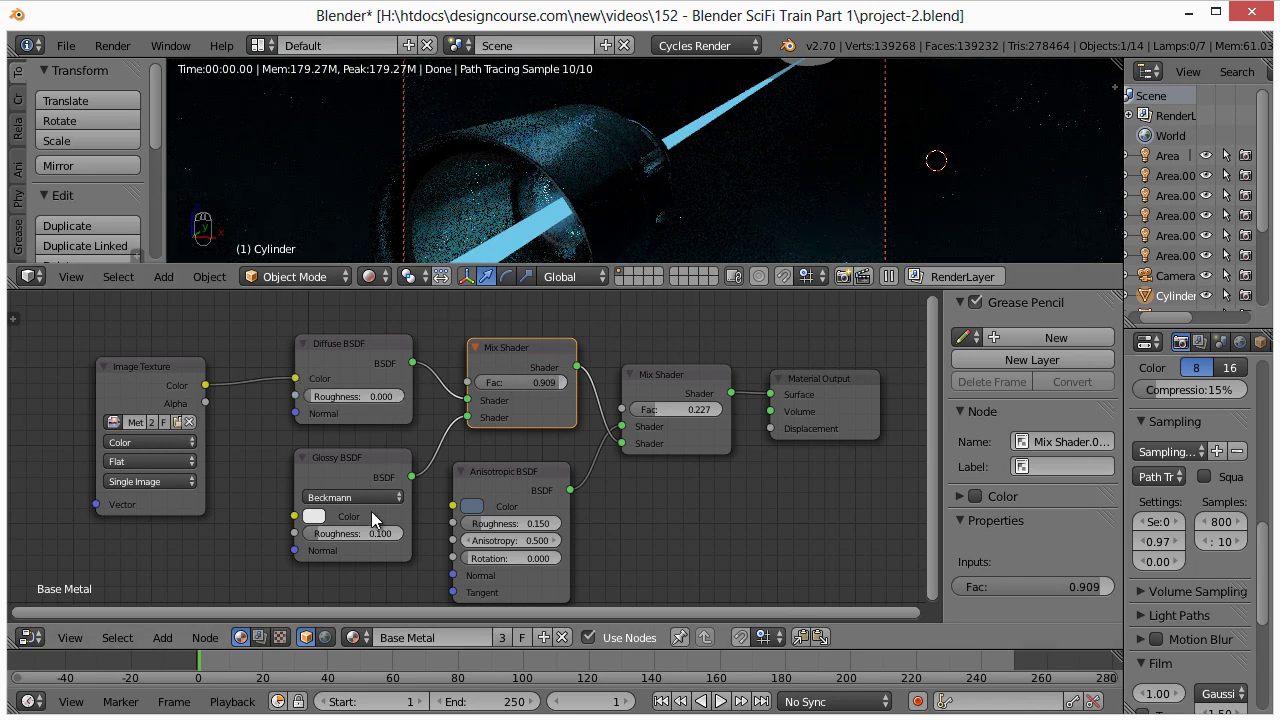
click(533, 380)
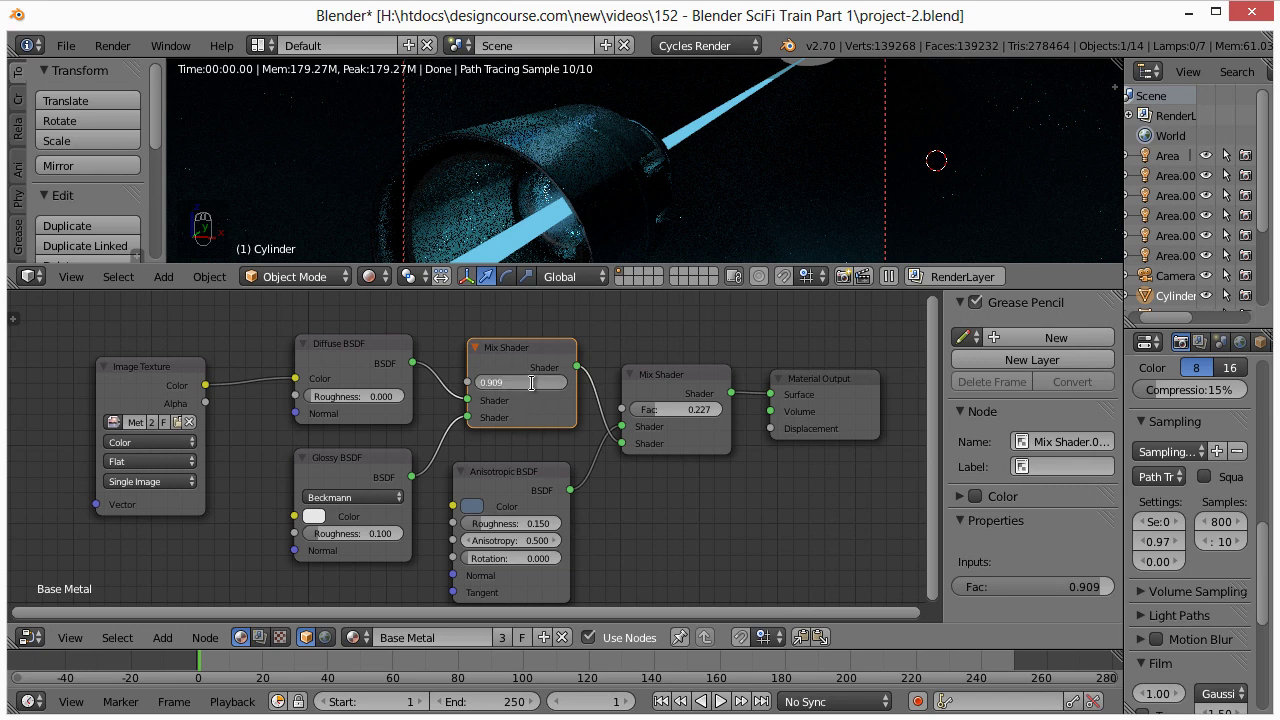
key(BackSpace)
text(.5)
key(Return)
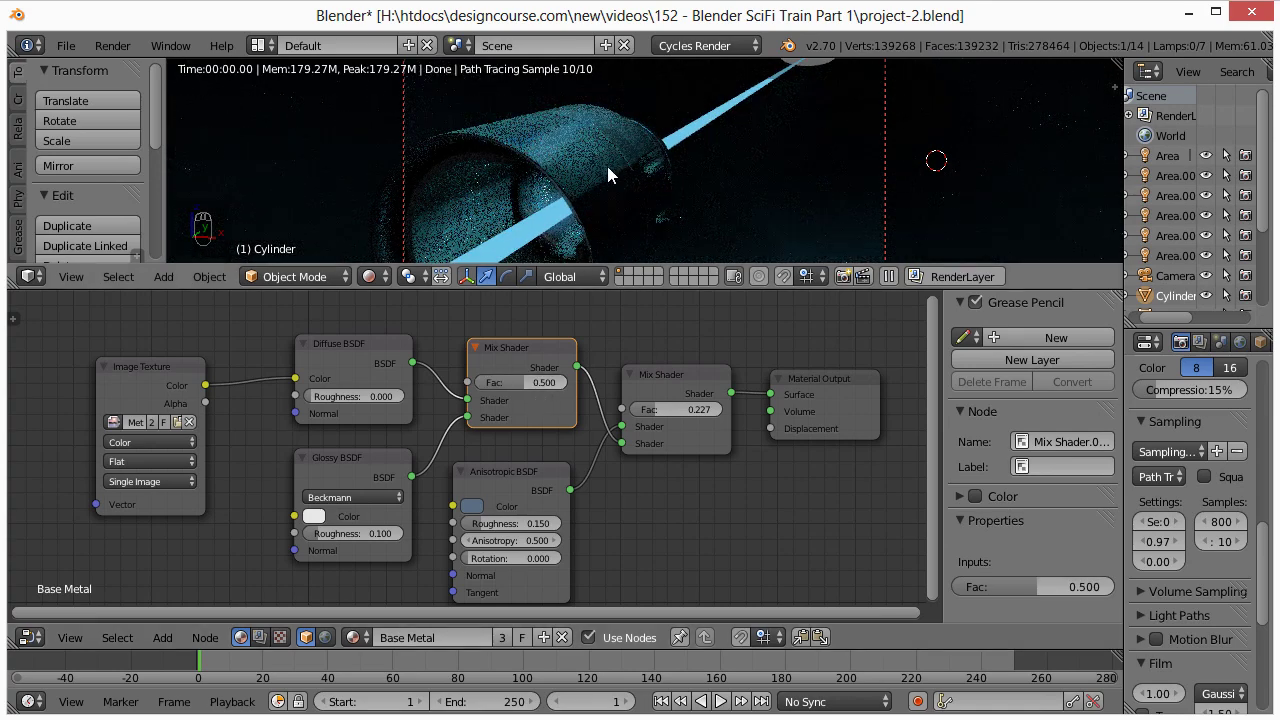
Try a factor of 0.391 on the first Mix Shader, and restore it to 0.5
mouse_move(528, 382)
mouse_down()
mouse_move(496, 378)
mouse_move(536, 383)
mouse_up()
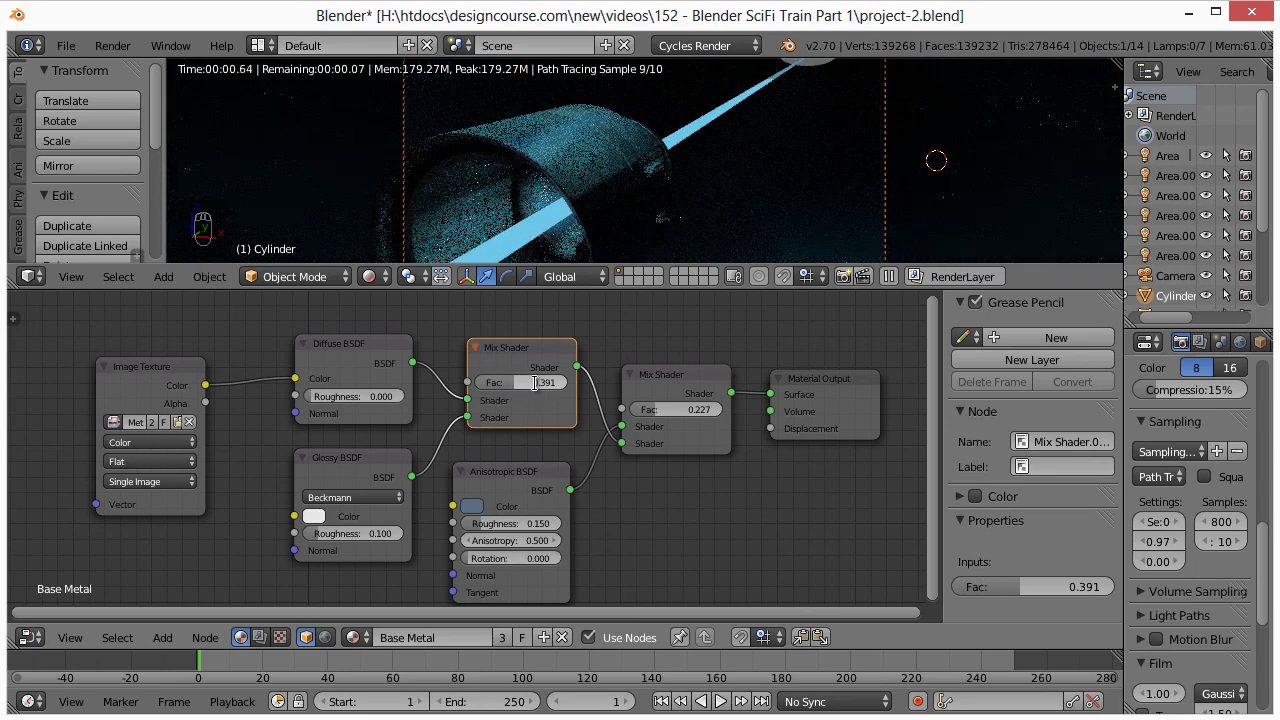
click(536, 383)
key(BackSpace)
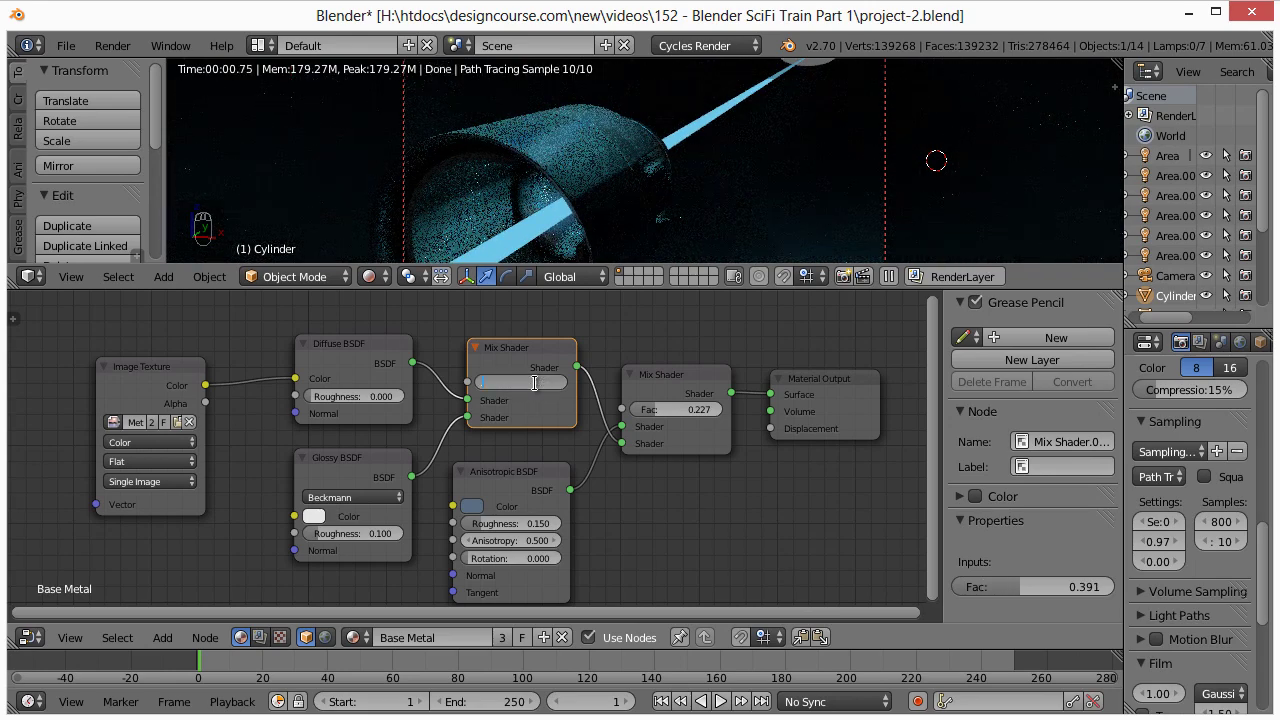
text(.5)
key(Return)
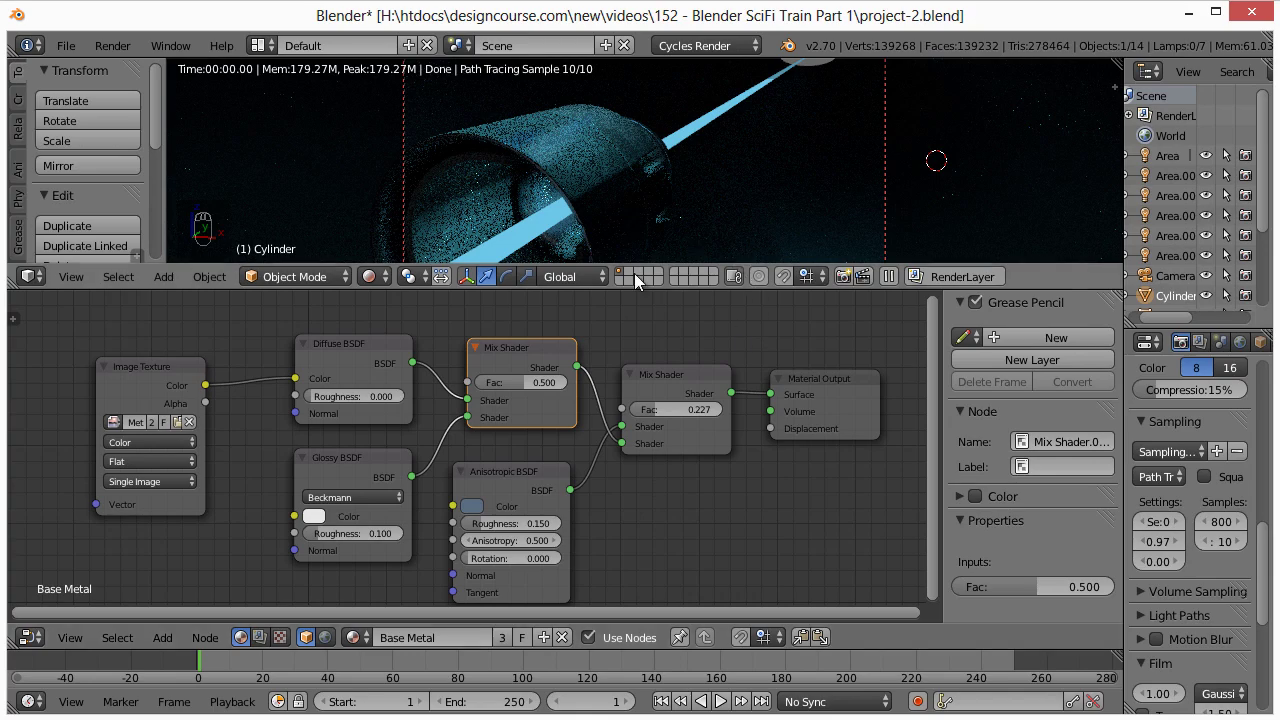
Enlarge the 3D viewport and select the large tunnel cylinder (Cylinder.005) surrounding the train body
drag(633, 289, 634, 550)
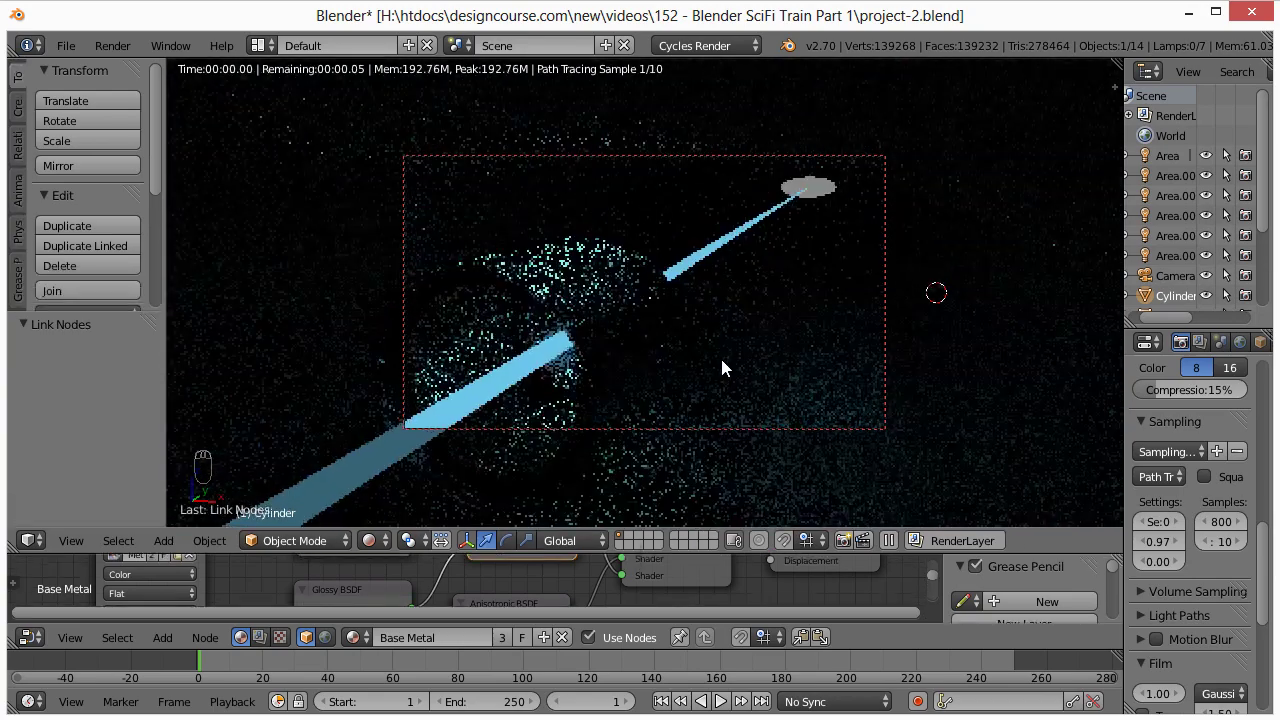
key(KP_Decimal)
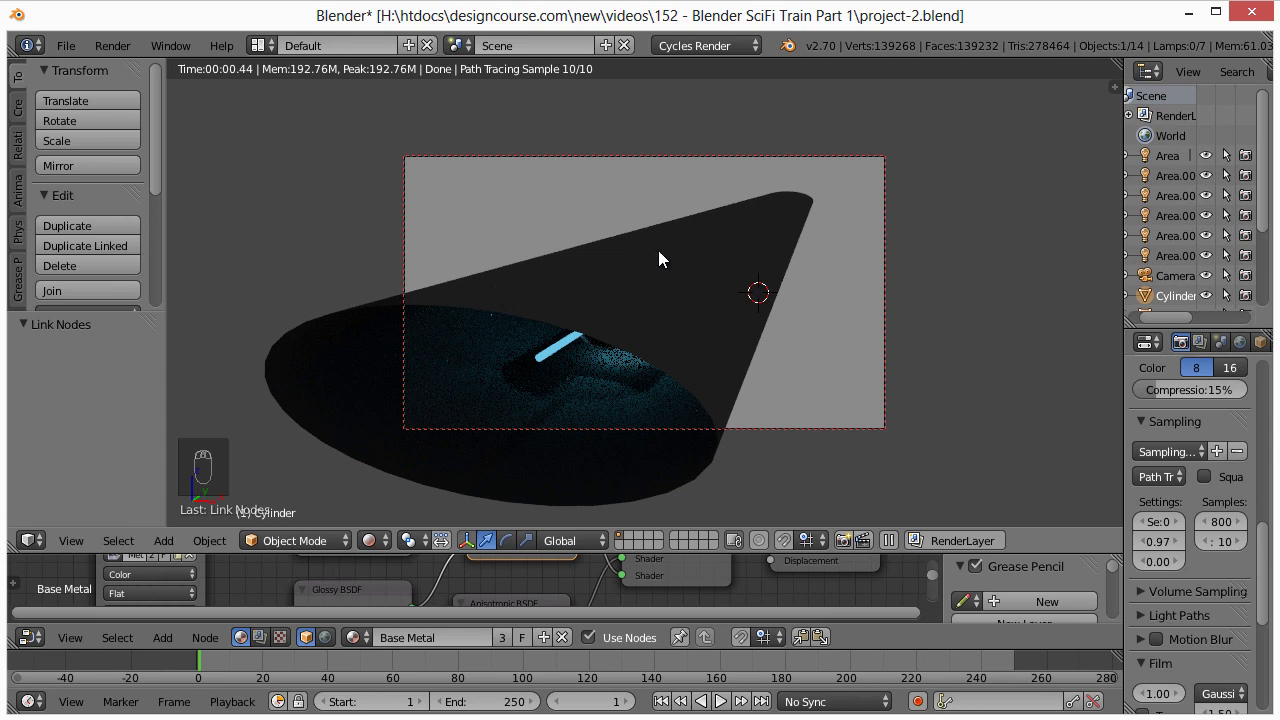
right_click(482, 286)
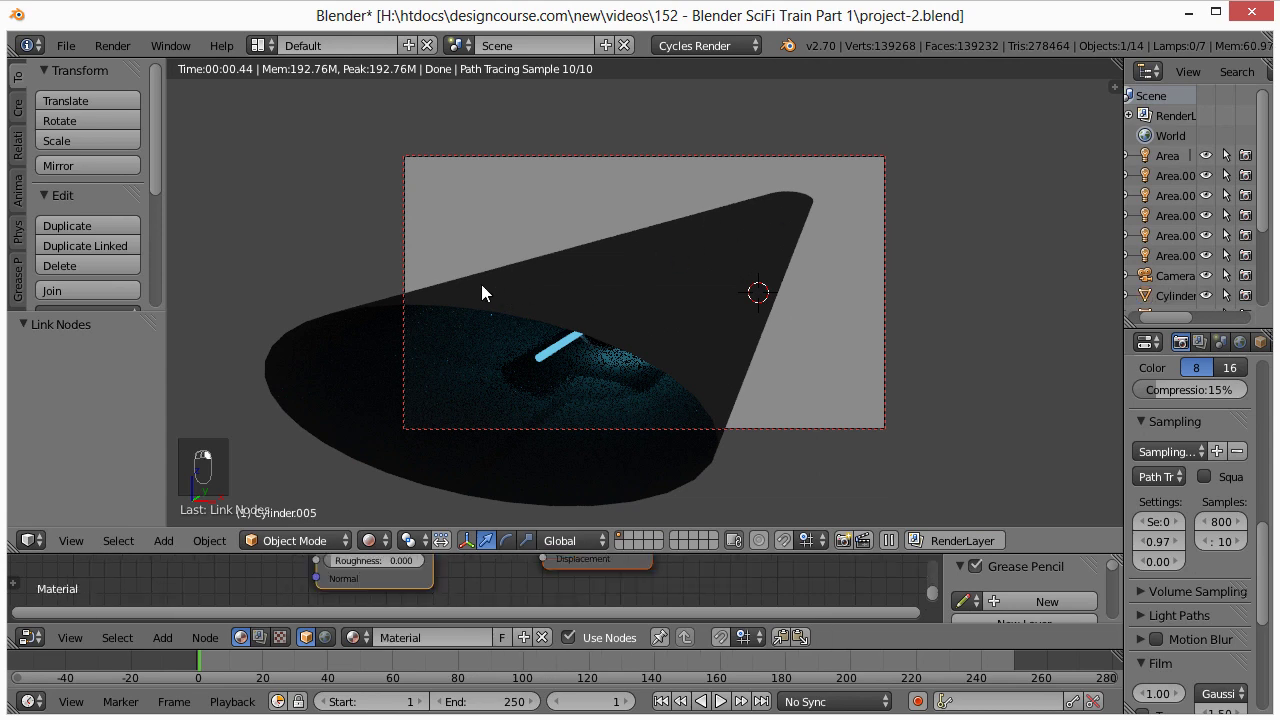
Scale the selected tunnel cylinder by 4 along the global X axis
key(s)
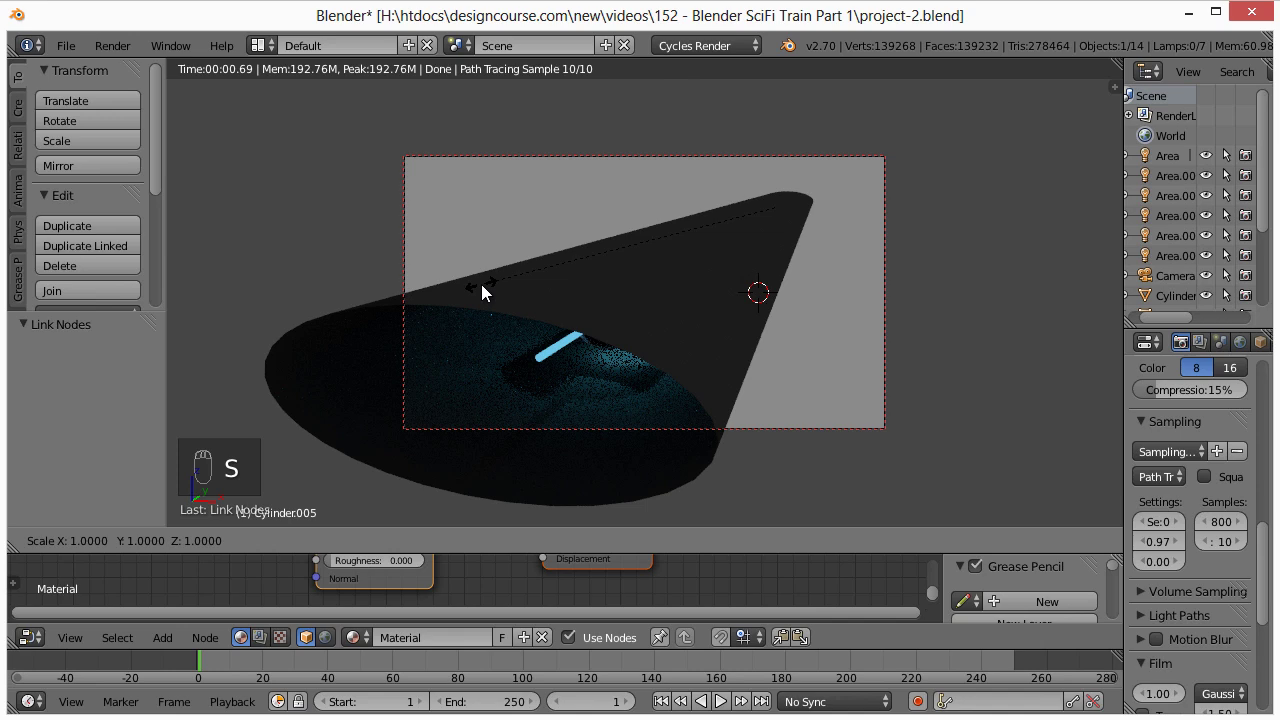
key(x)
key(4)
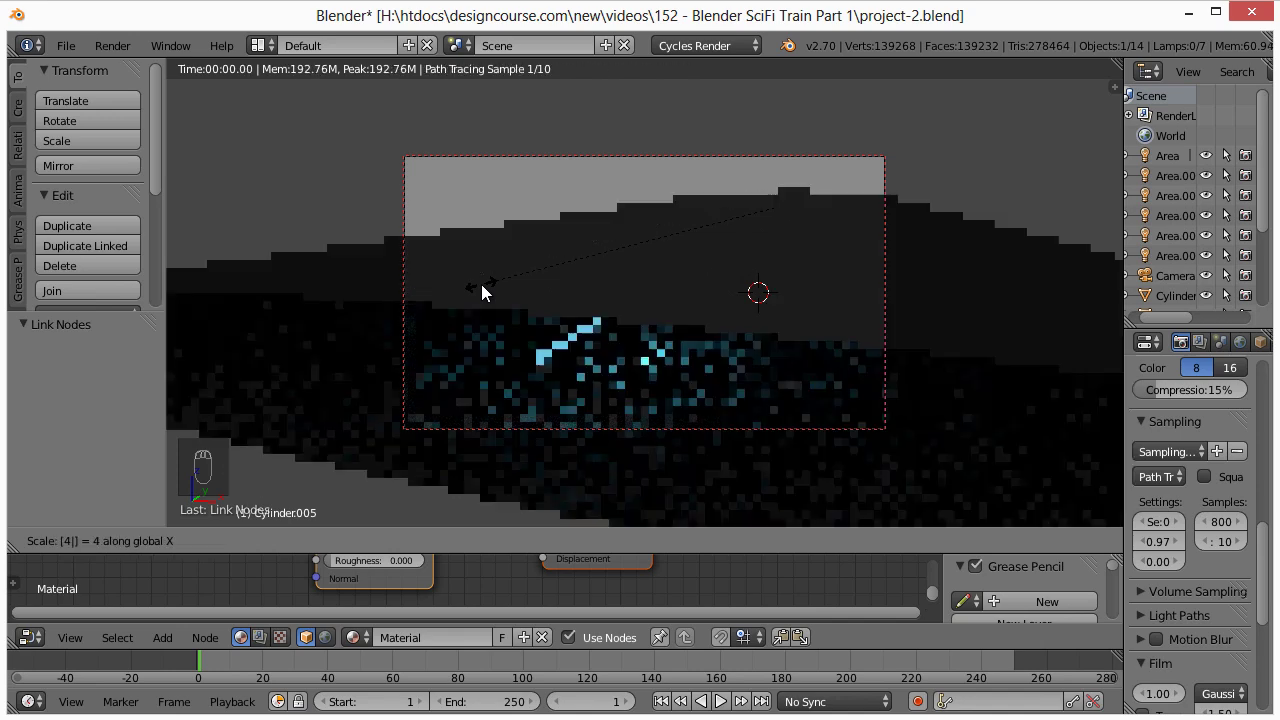
key(Return)
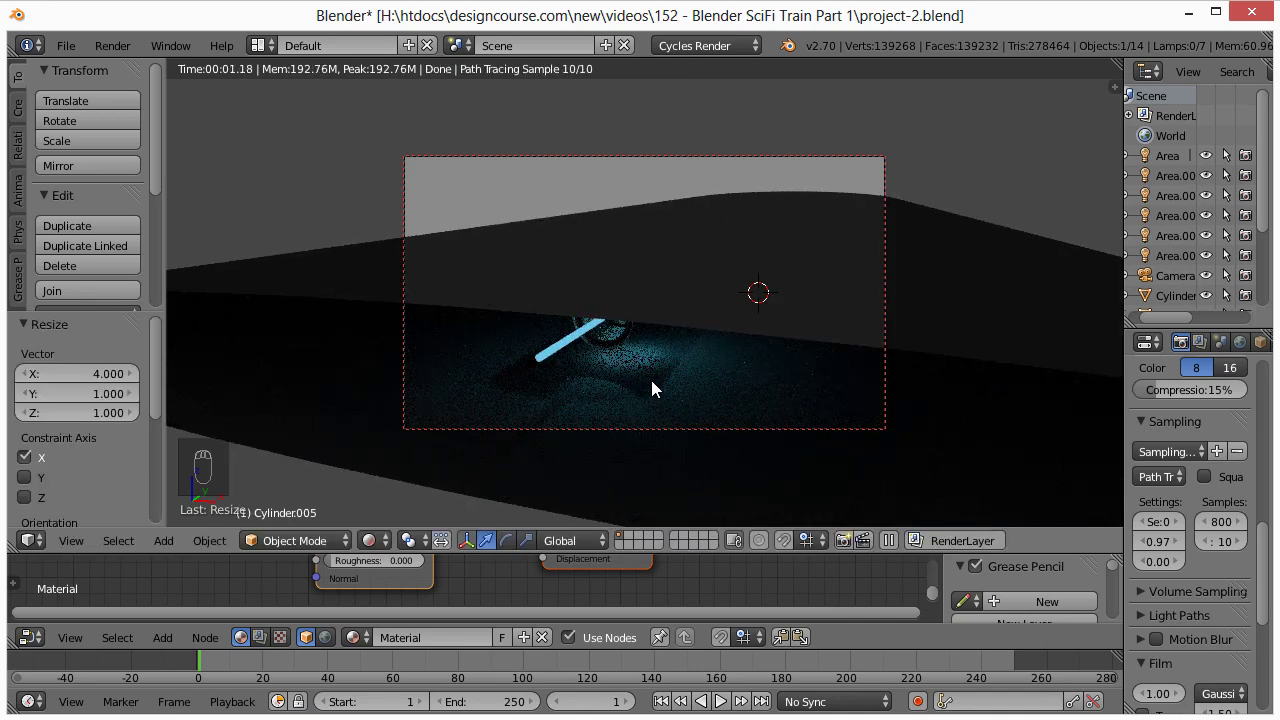
scroll(651, 375, up, 5)
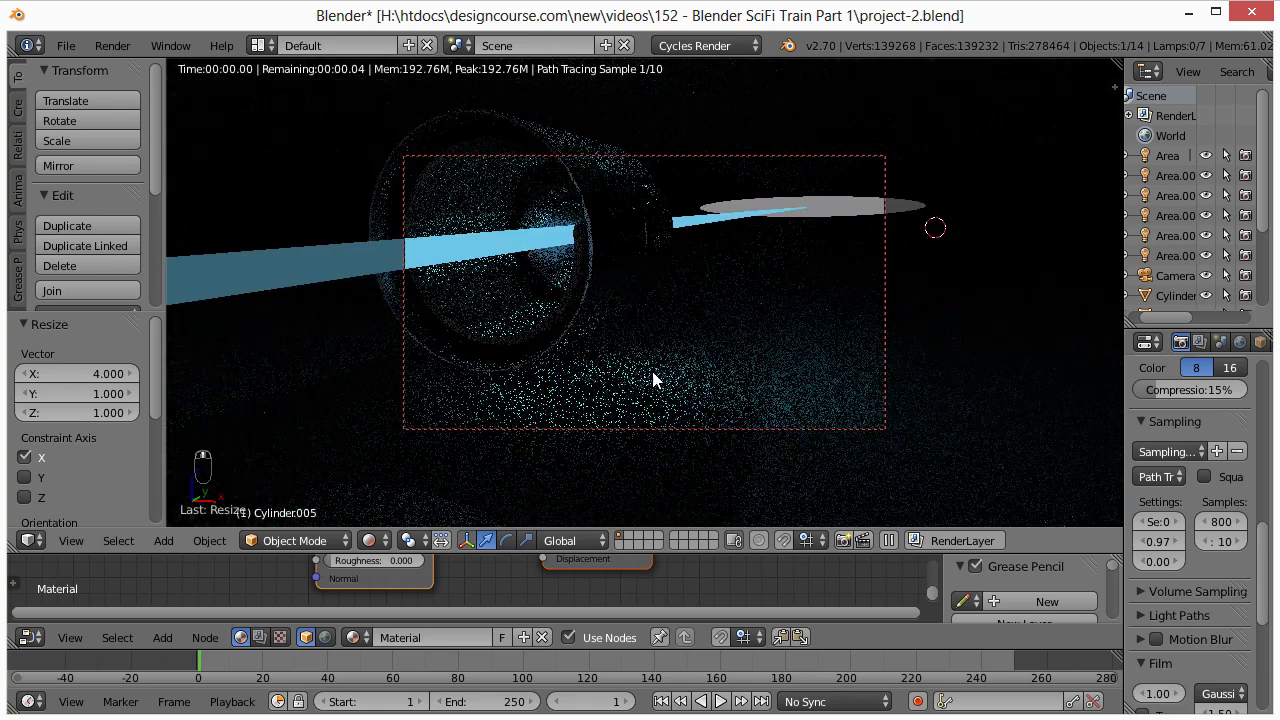
scroll(652, 378, down, 4)
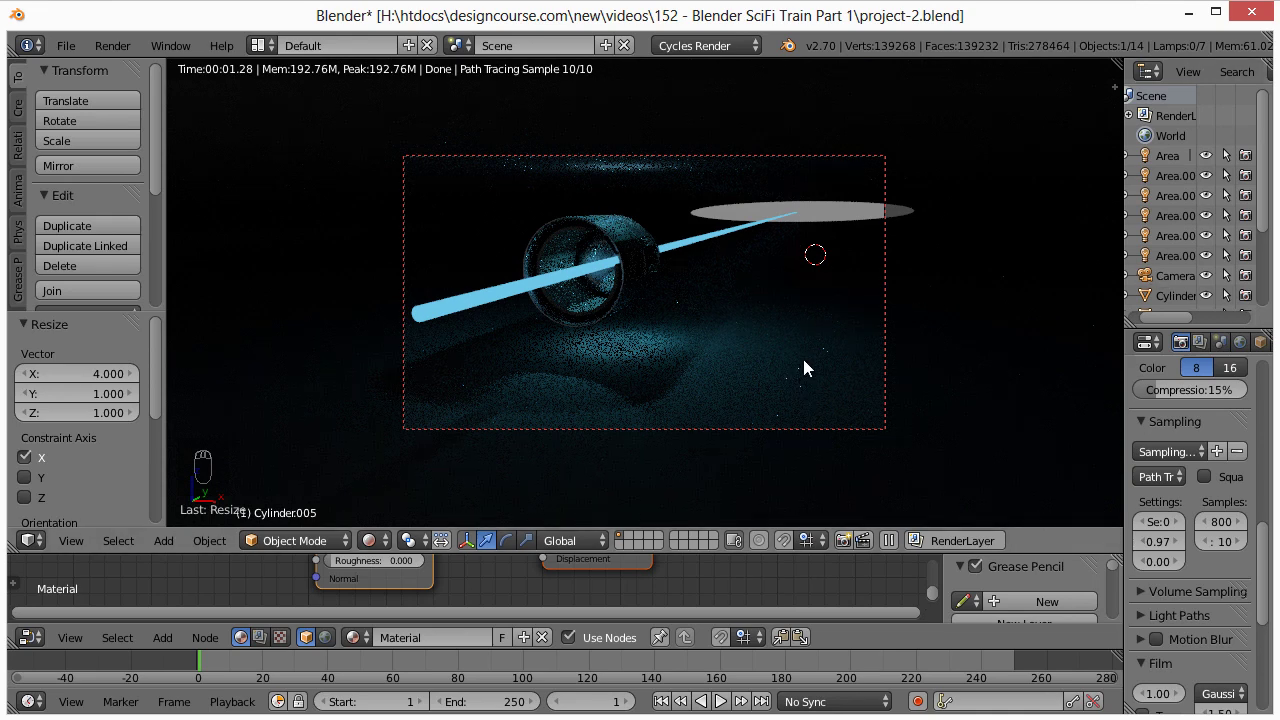
Widen the properties editor and set the sampling clamp values to Direct 0 and Indirect 0.13
click(1126, 277)
drag(1125, 282, 857, 282)
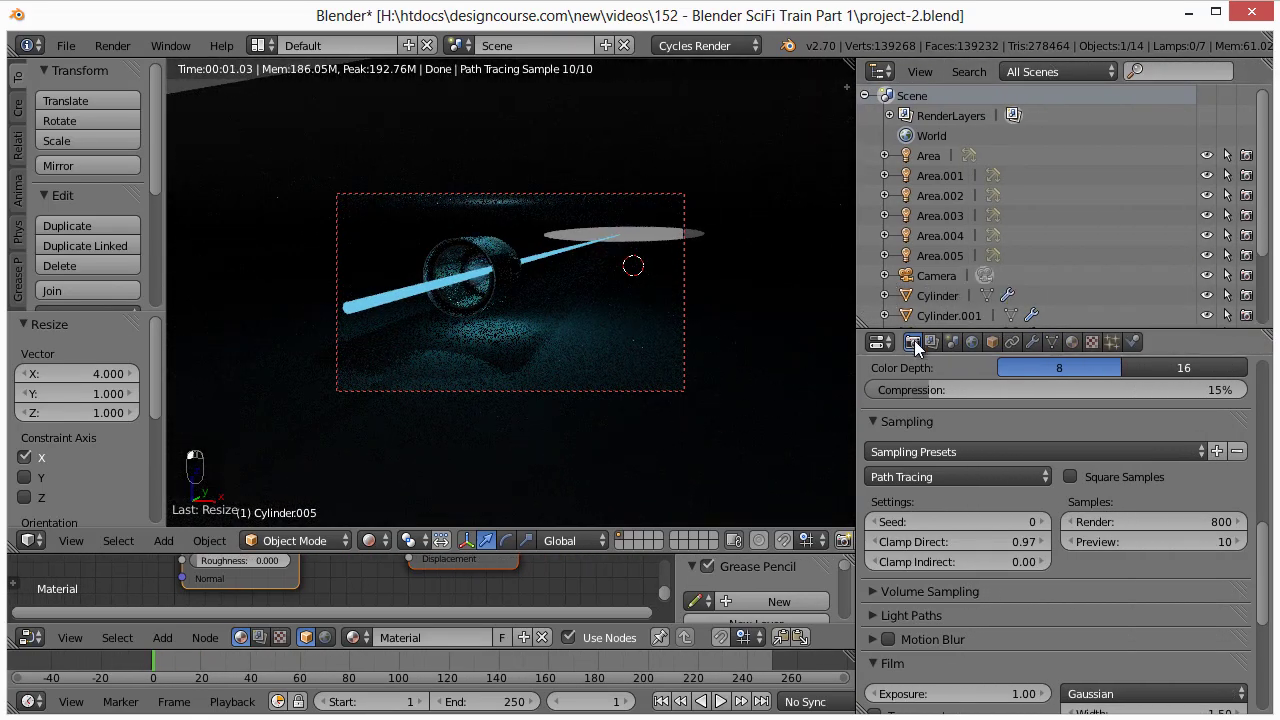
click(1016, 543)
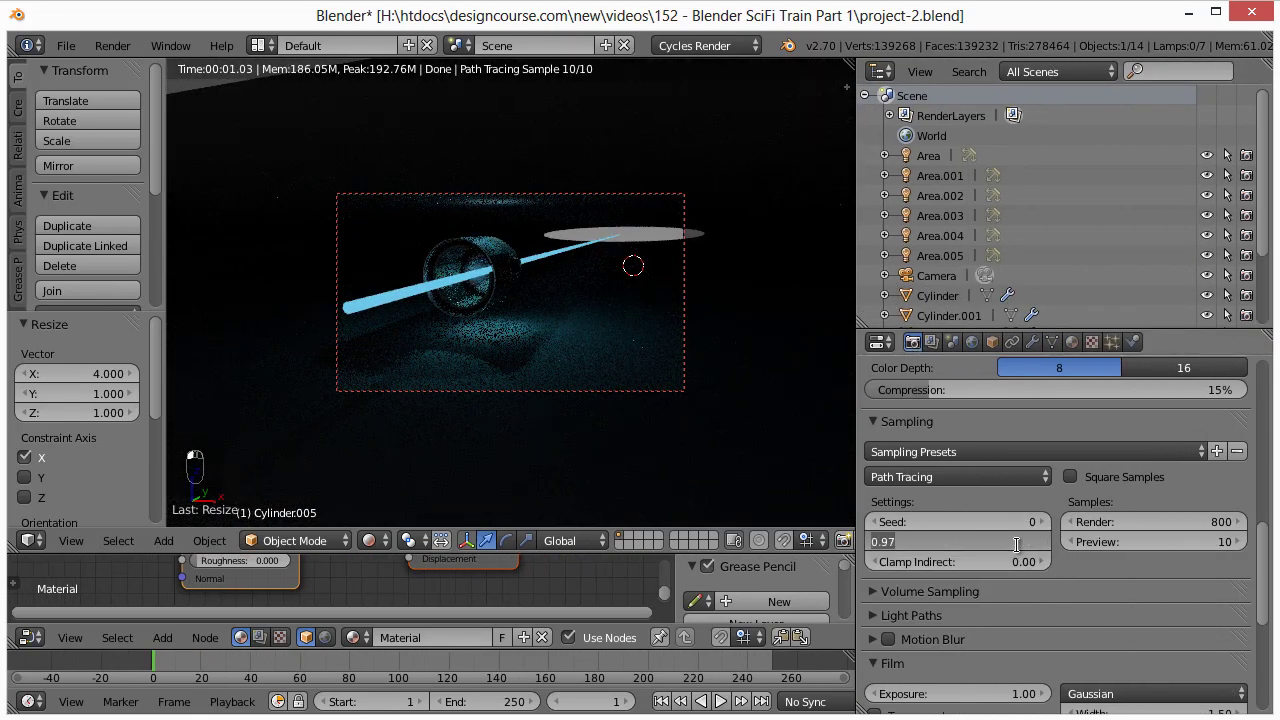
text(0)
key(Return)
click(1005, 563)
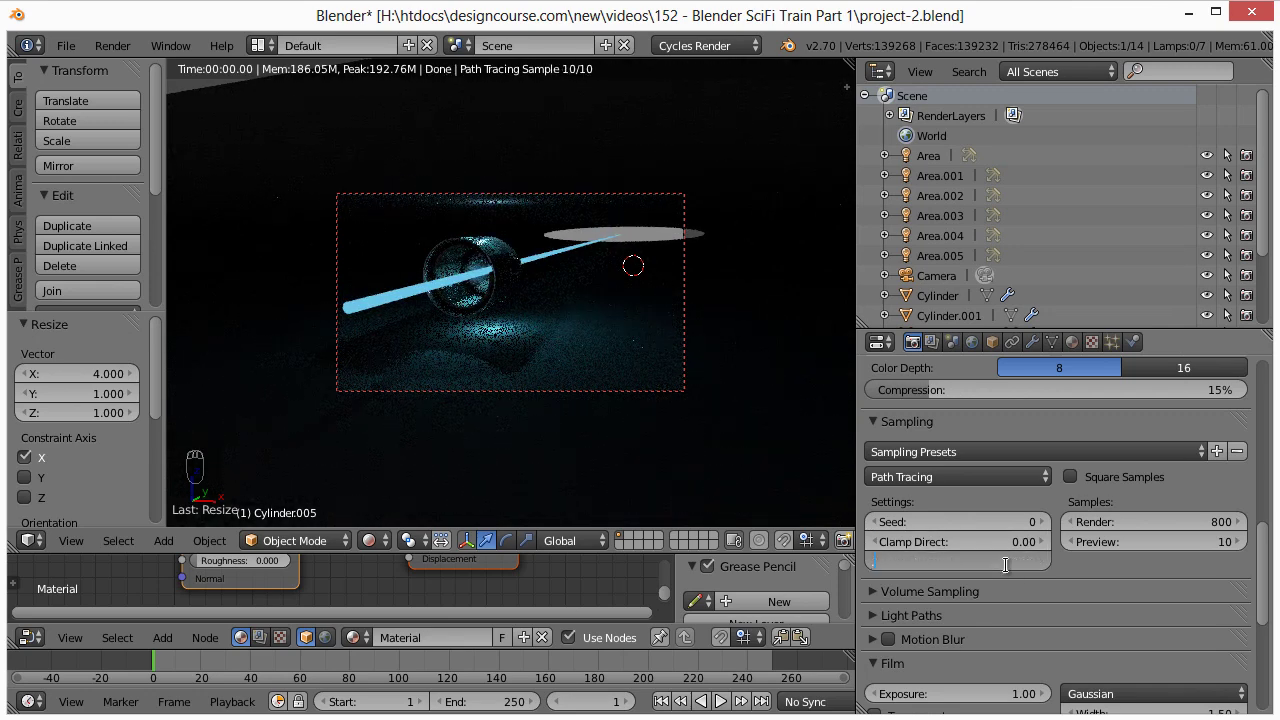
text(0.13)
key(Return)
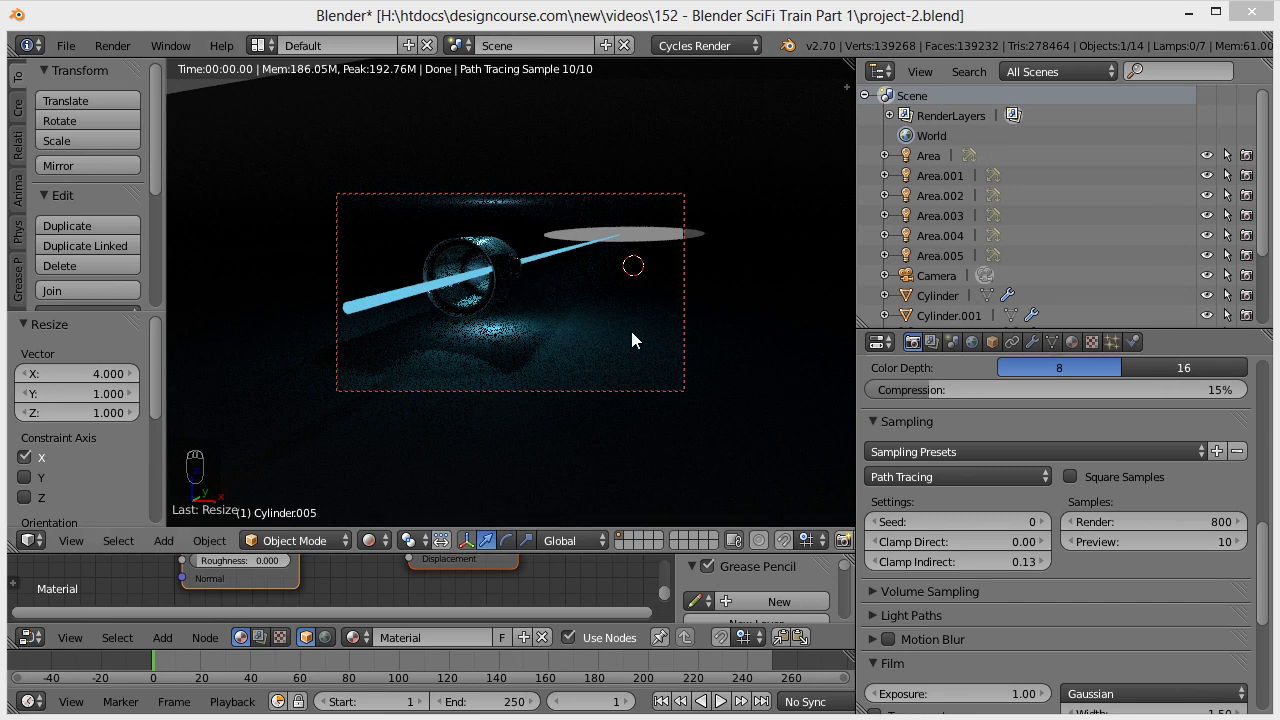
Set the World surface color to black
click(974, 344)
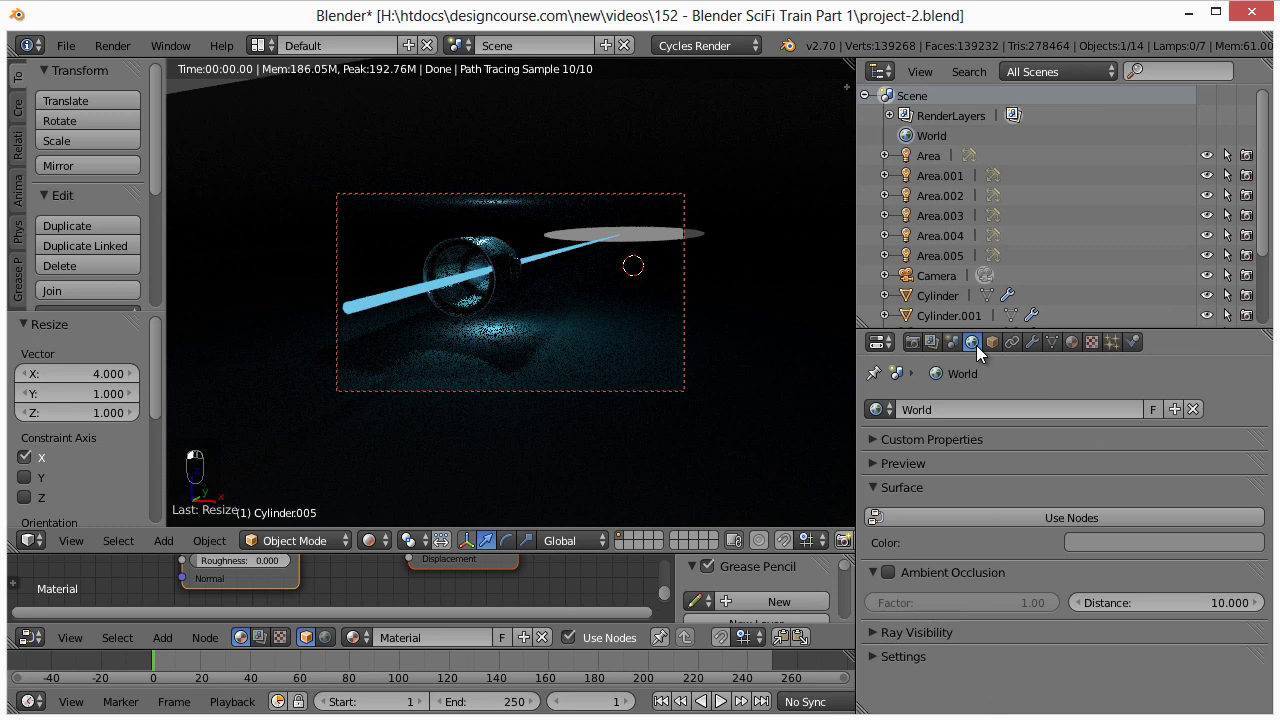
click(1079, 544)
drag(1248, 395, 1228, 476)
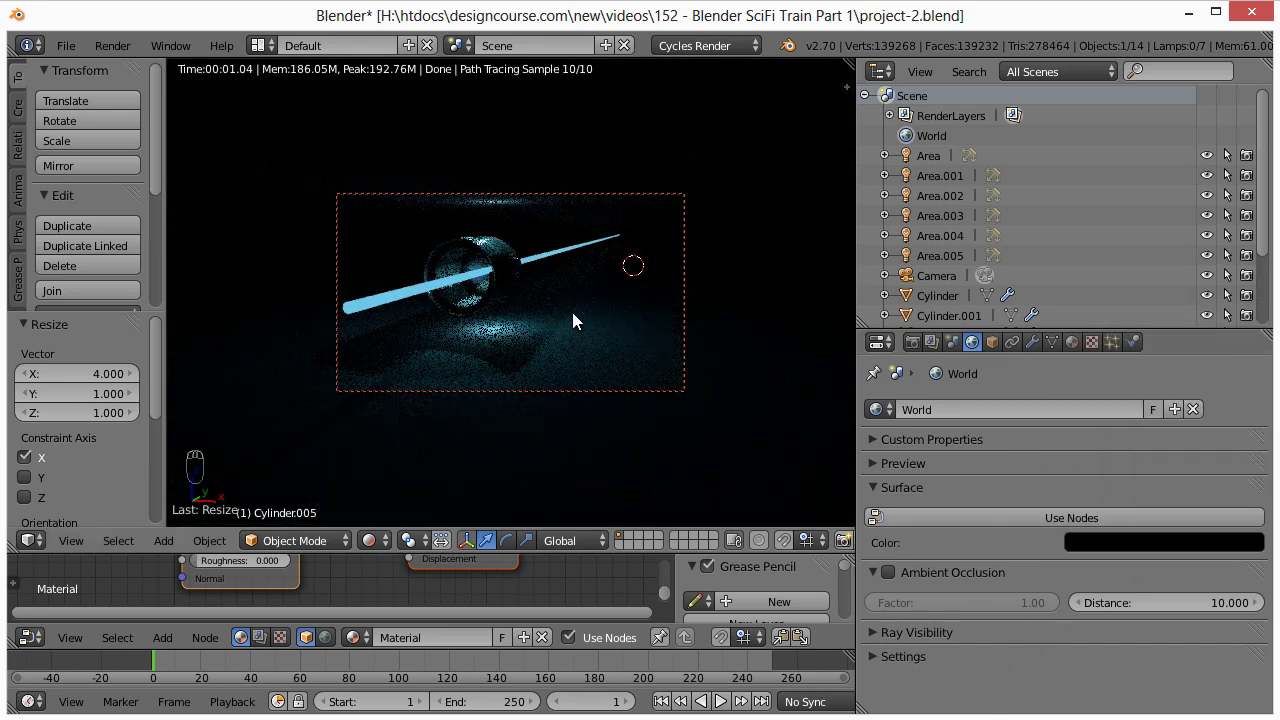
Leave the camera view, reframe the train in Solid shading, and return to Rendered shading to examine how the lights fall on it
key(KP_0)
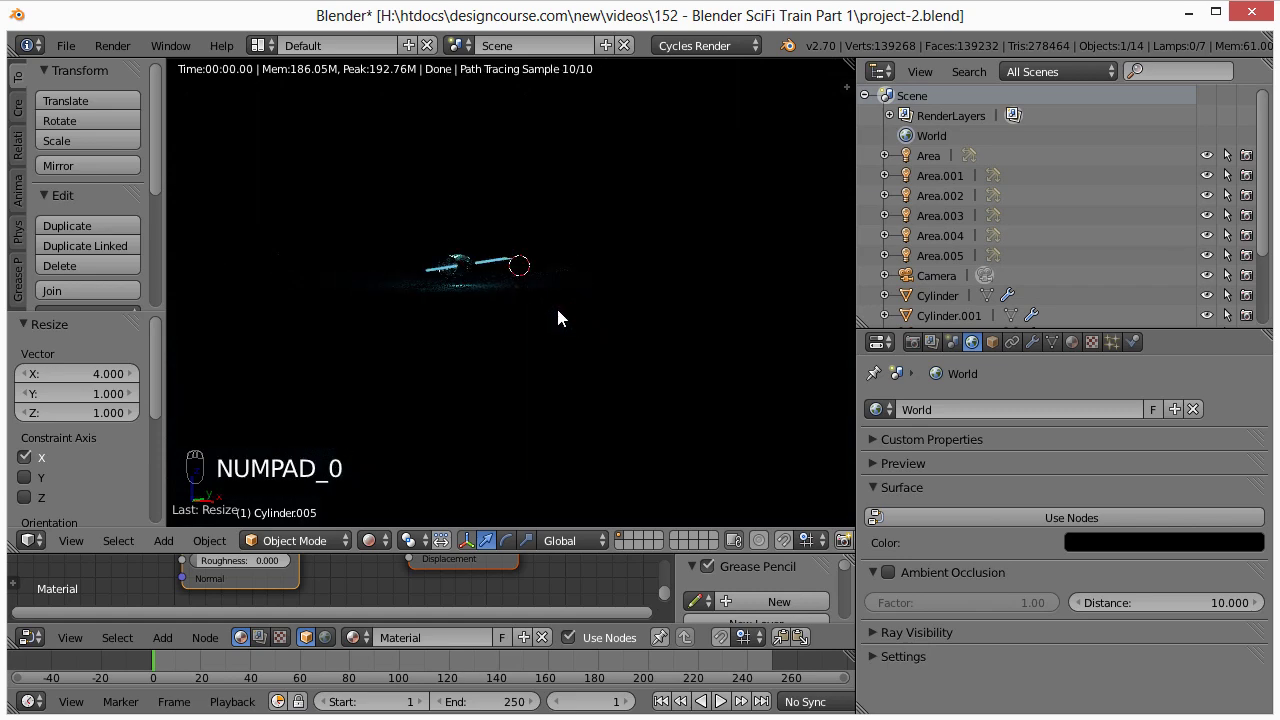
scroll(512, 296, up, 4)
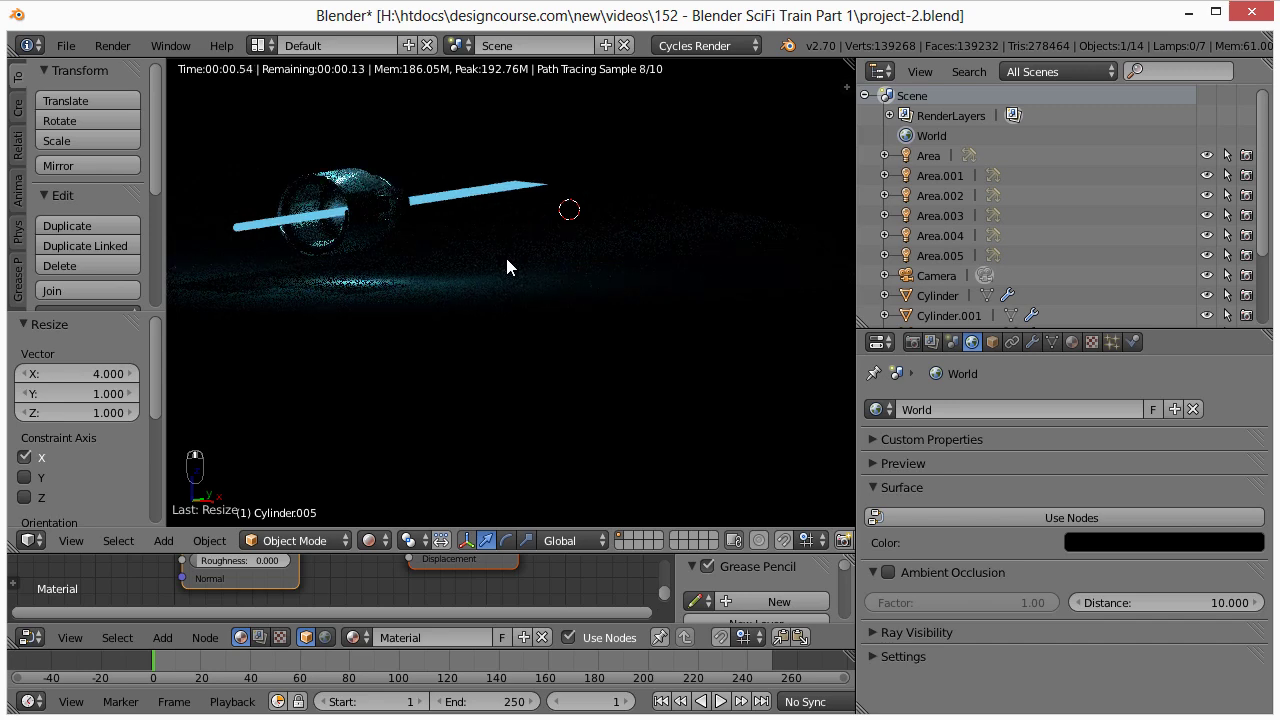
key(KP_5)
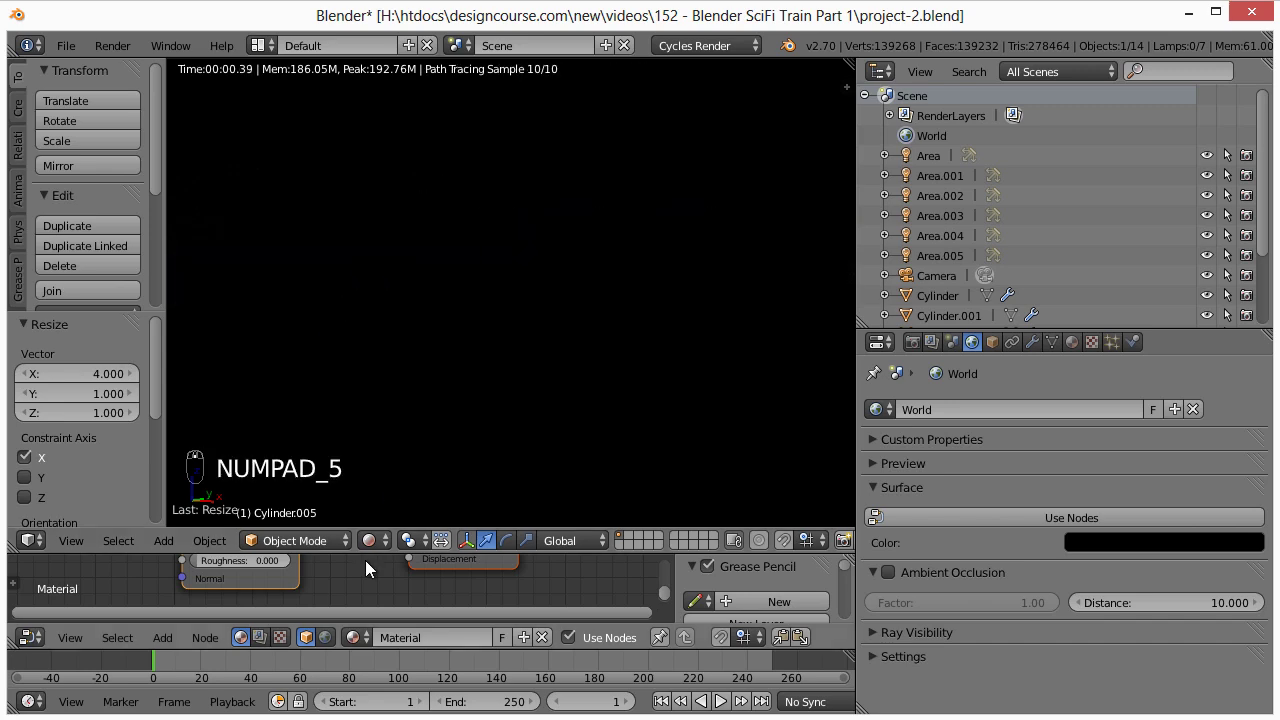
click(370, 540)
click(394, 474)
scroll(531, 317, up, 3)
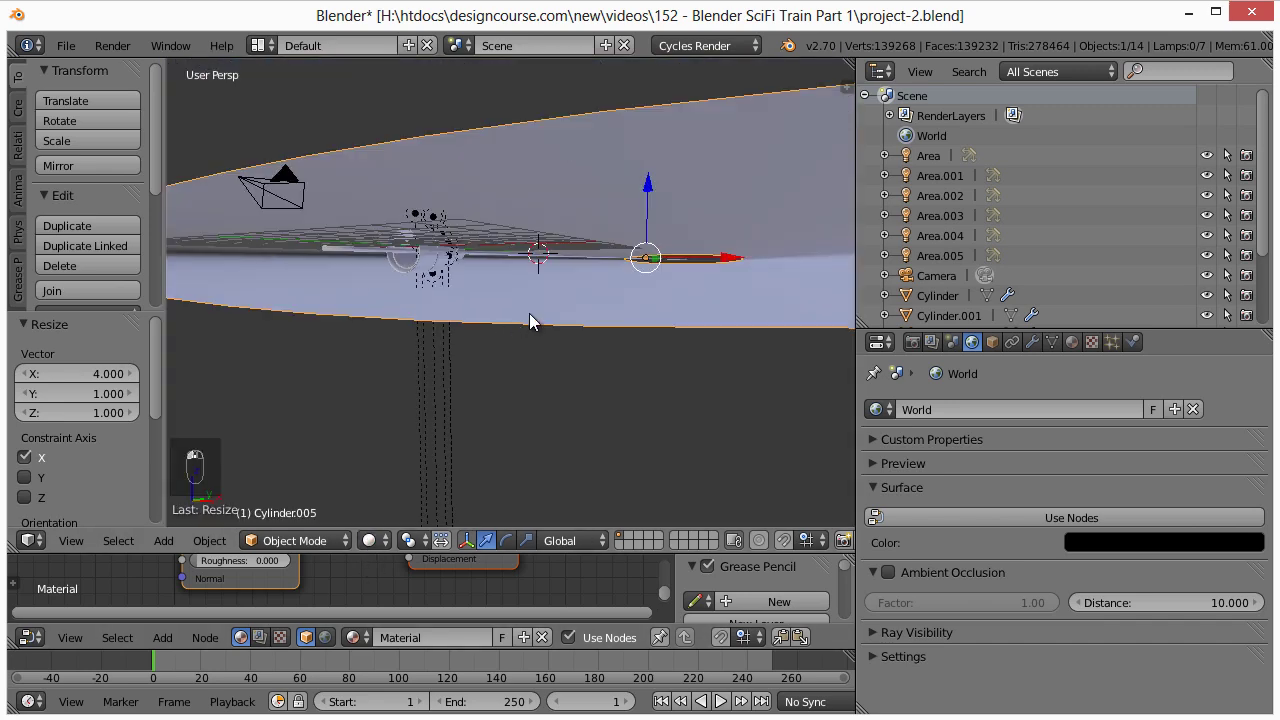
scroll(529, 310, up, 2)
scroll(530, 313, down, 5)
key(KP_4)
key(KP_4)
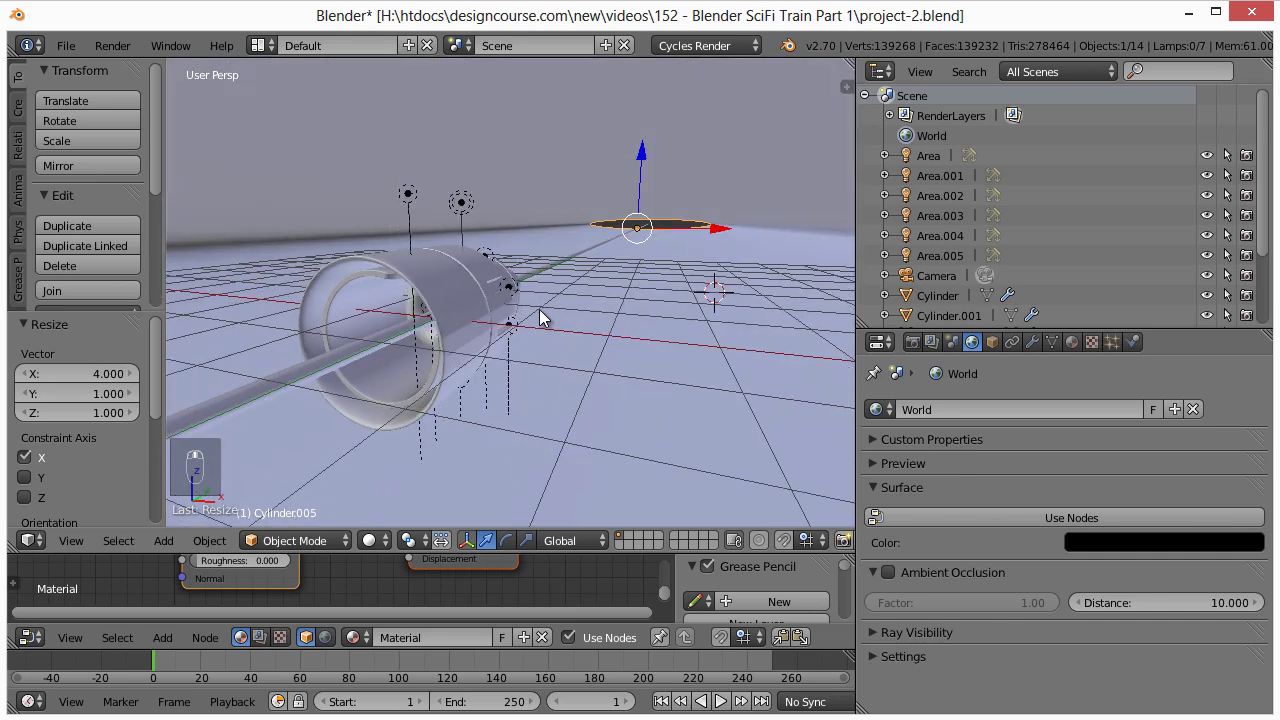
click(370, 540)
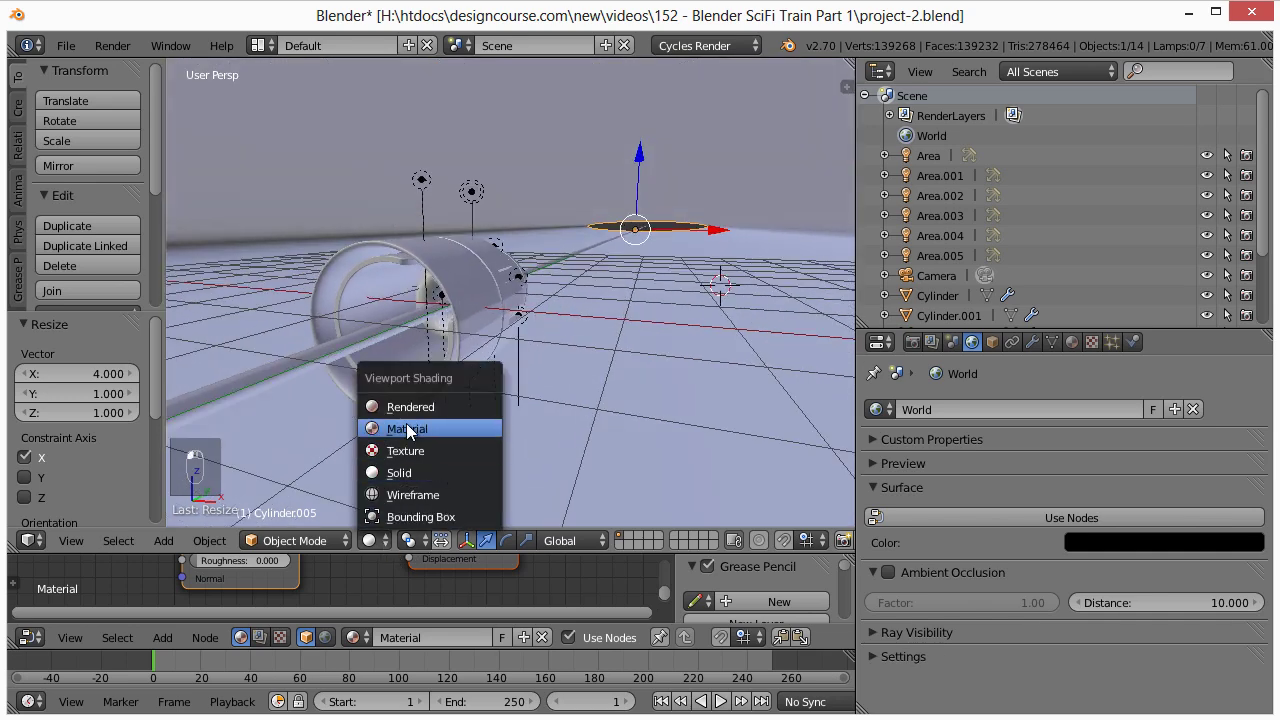
click(407, 404)
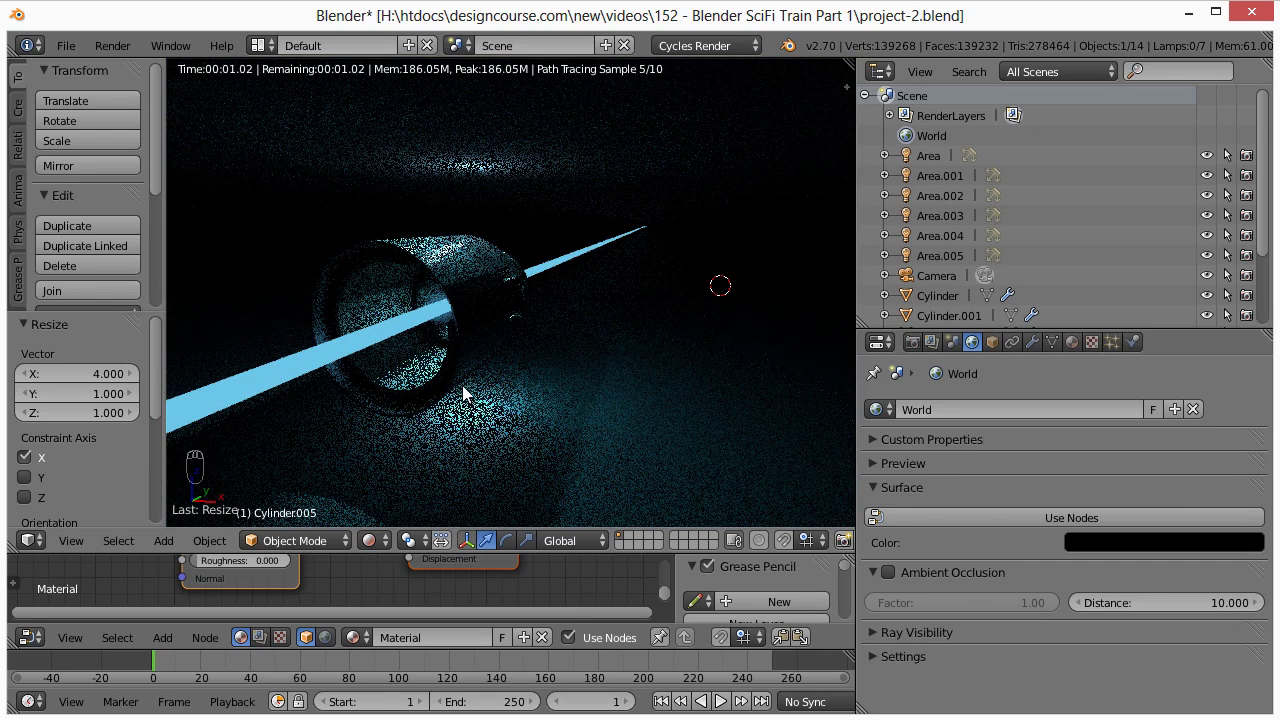
middle_drag(463, 391, 448, 362)
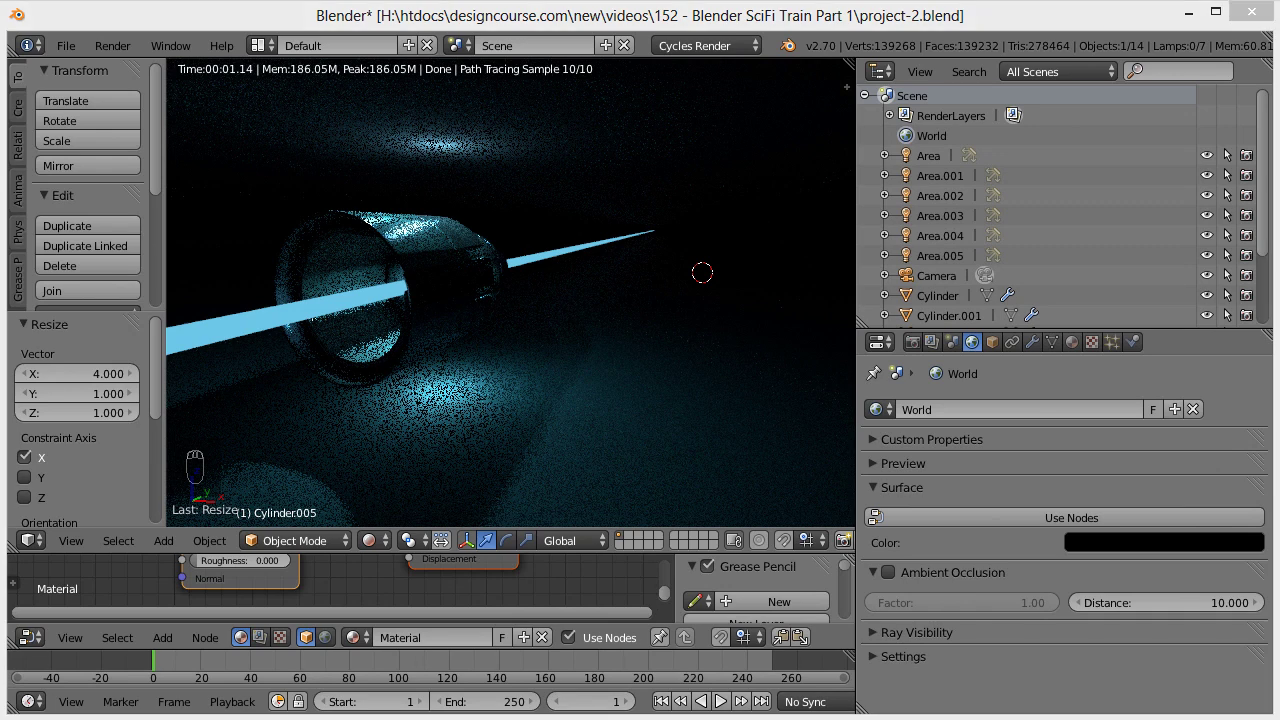
Switch the 3D viewport to Solid shading and view the train body from its side
click(370, 540)
click(400, 466)
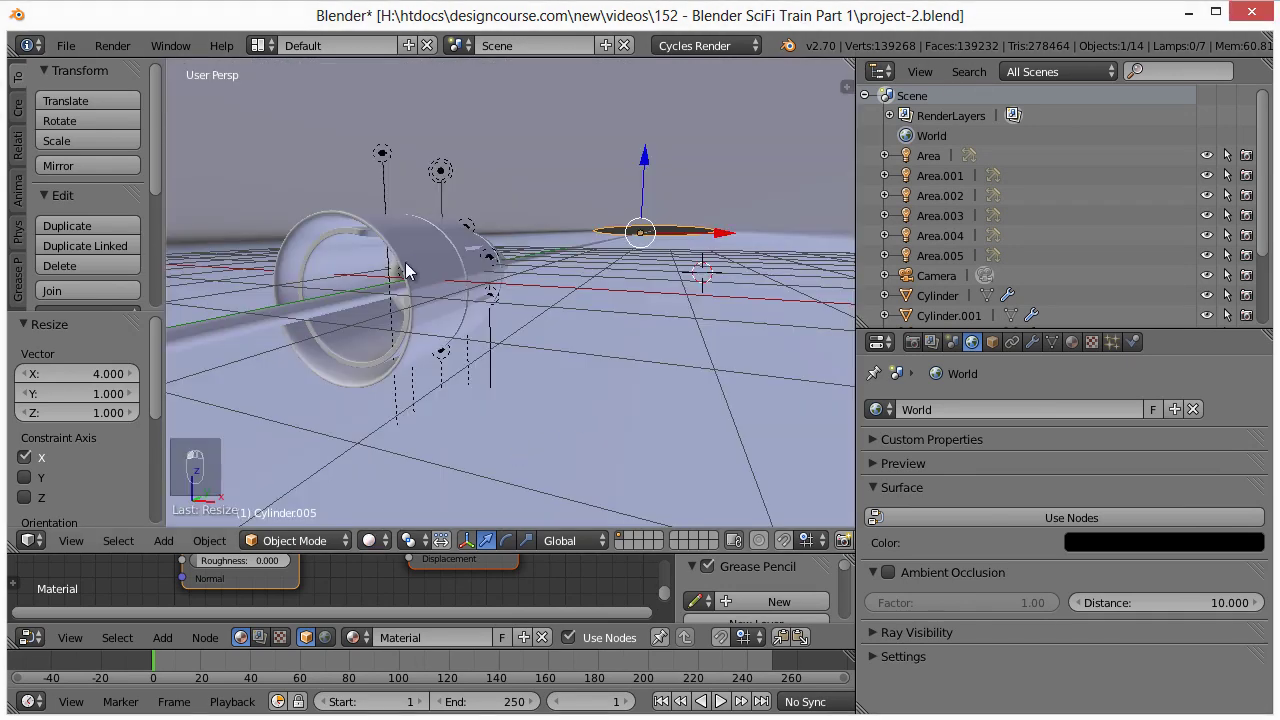
middle_drag(402, 278, 489, 290)
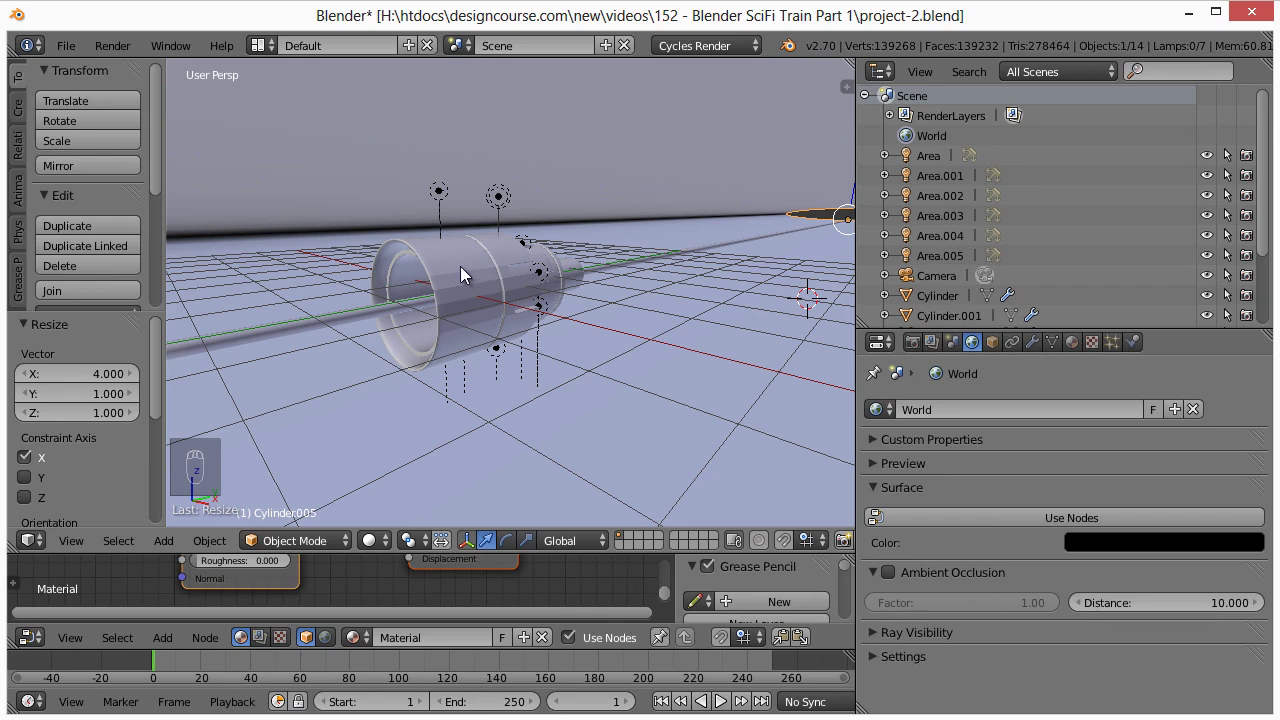
middle_drag(459, 266, 522, 285)
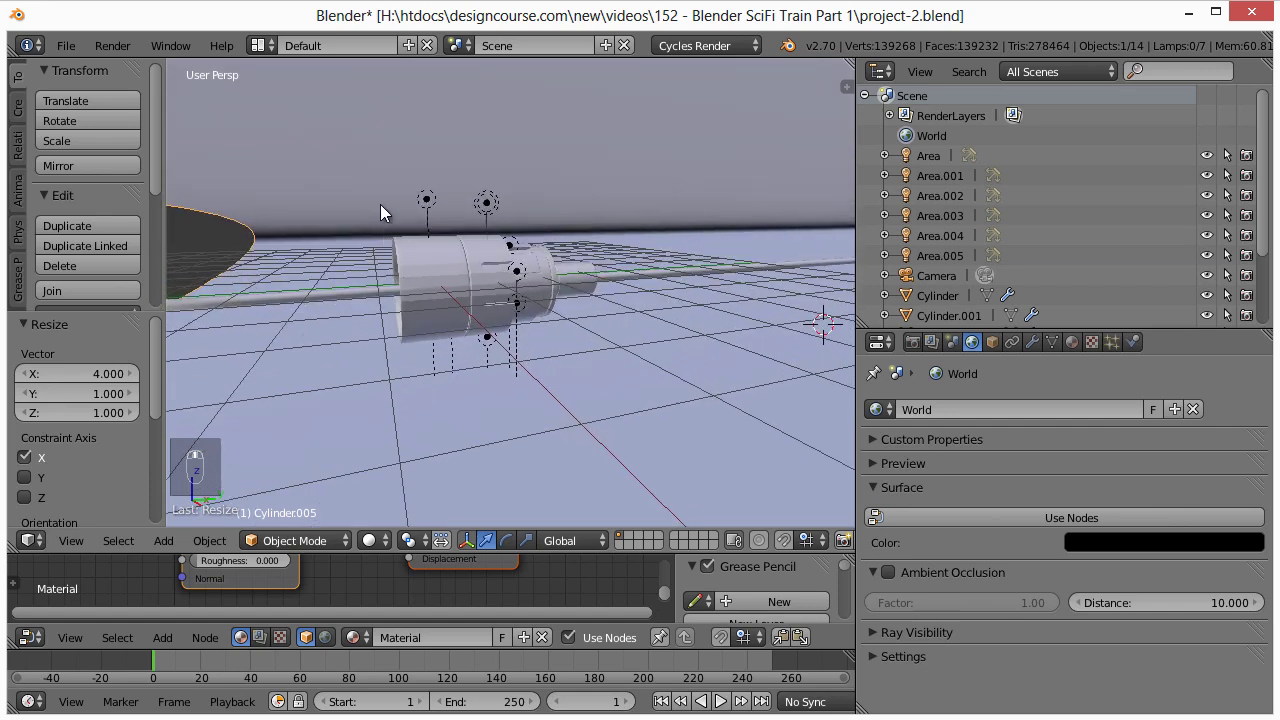
Try to box-select the train body with its lamps, and clear the selection
key(a)
key(b)
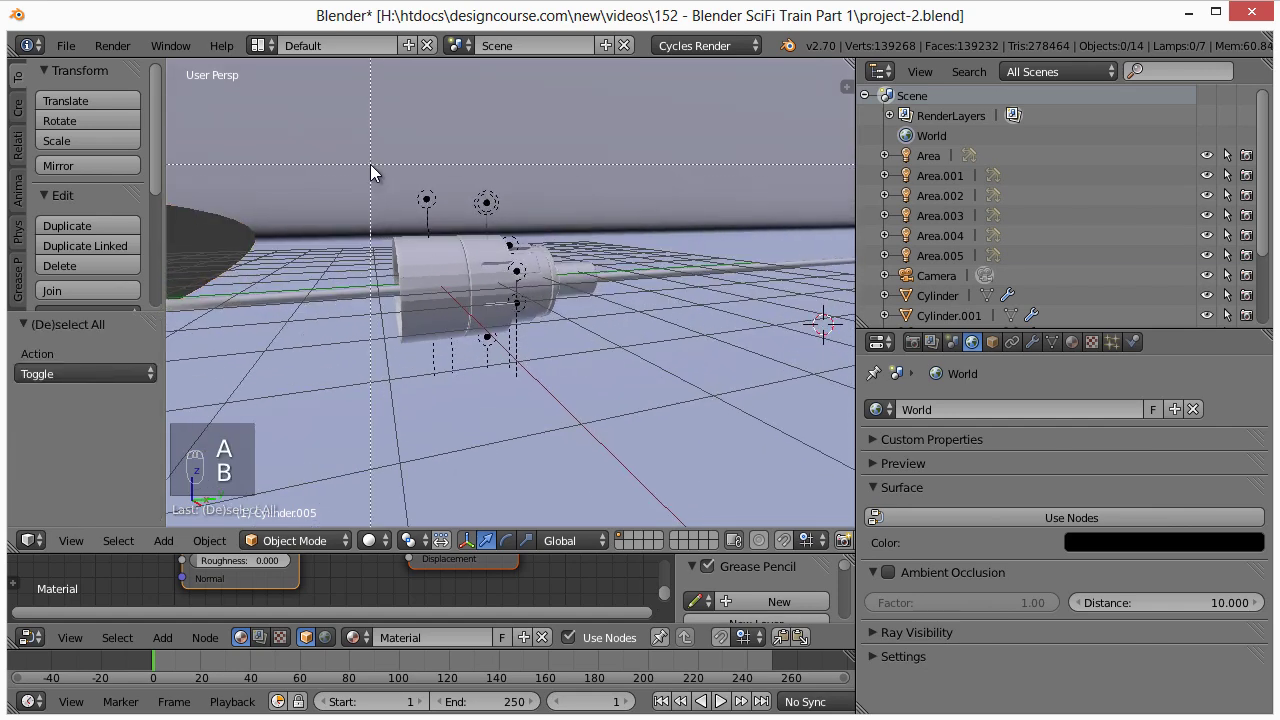
drag(368, 163, 700, 370)
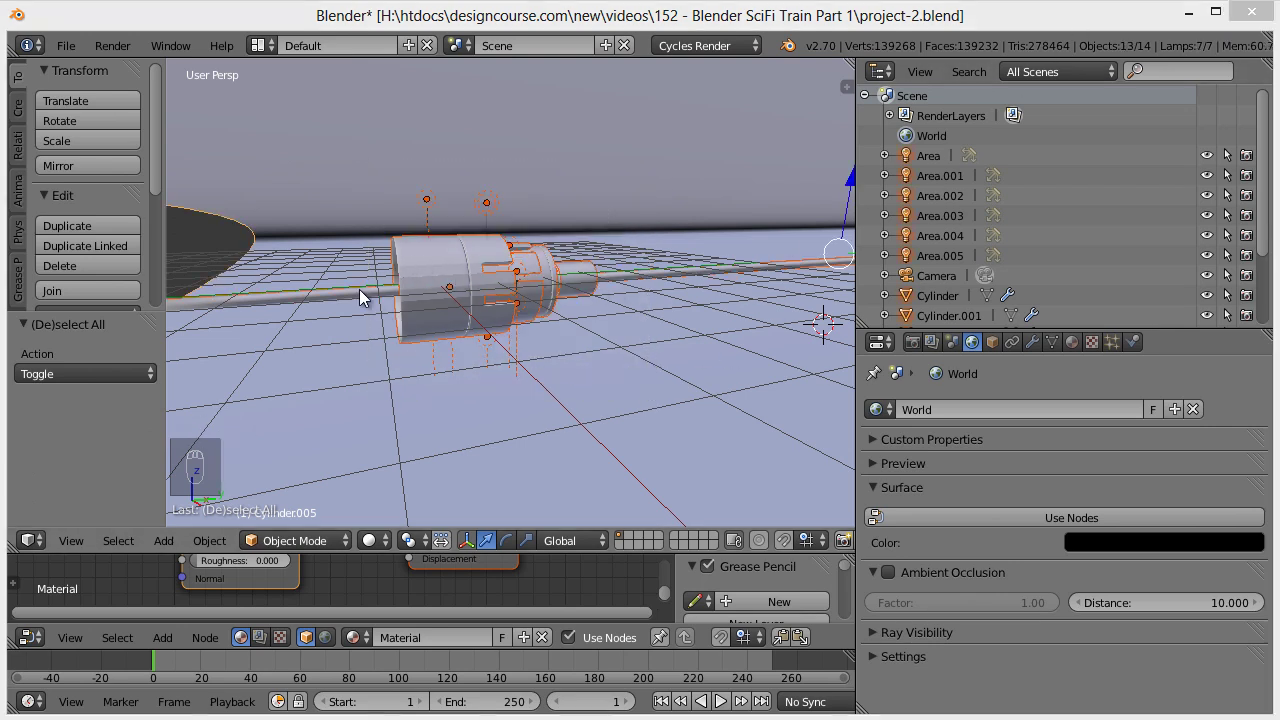
right_click(286, 211)
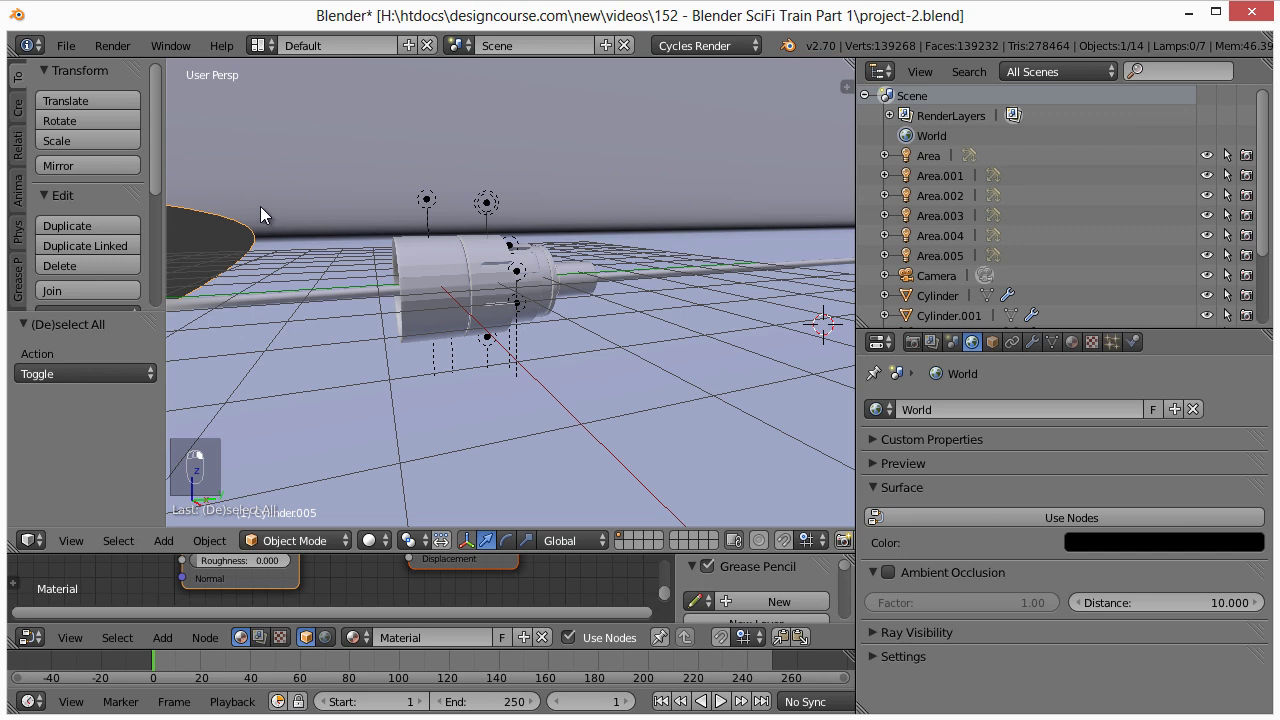
key(a)
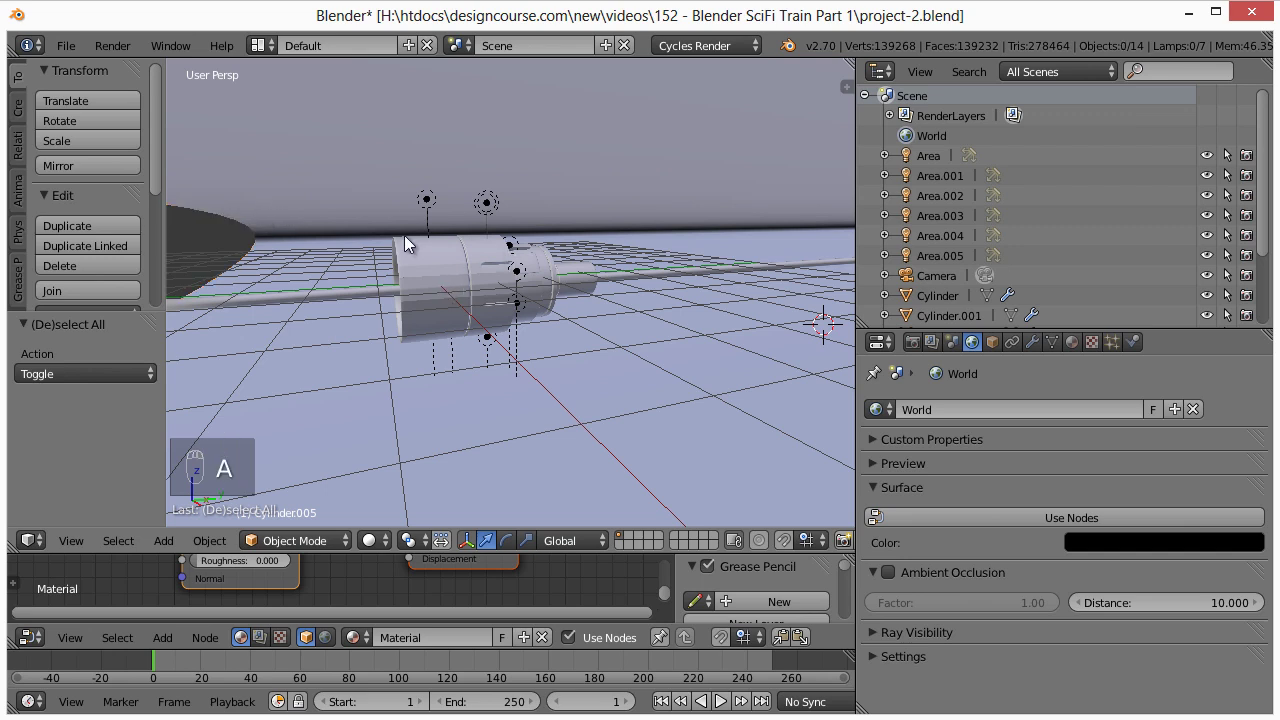
Try box-selecting the train again while excluding the long light beam from the selection, and deselect everything
key(b)
drag(357, 168, 642, 393)
shift+right_click(309, 300)
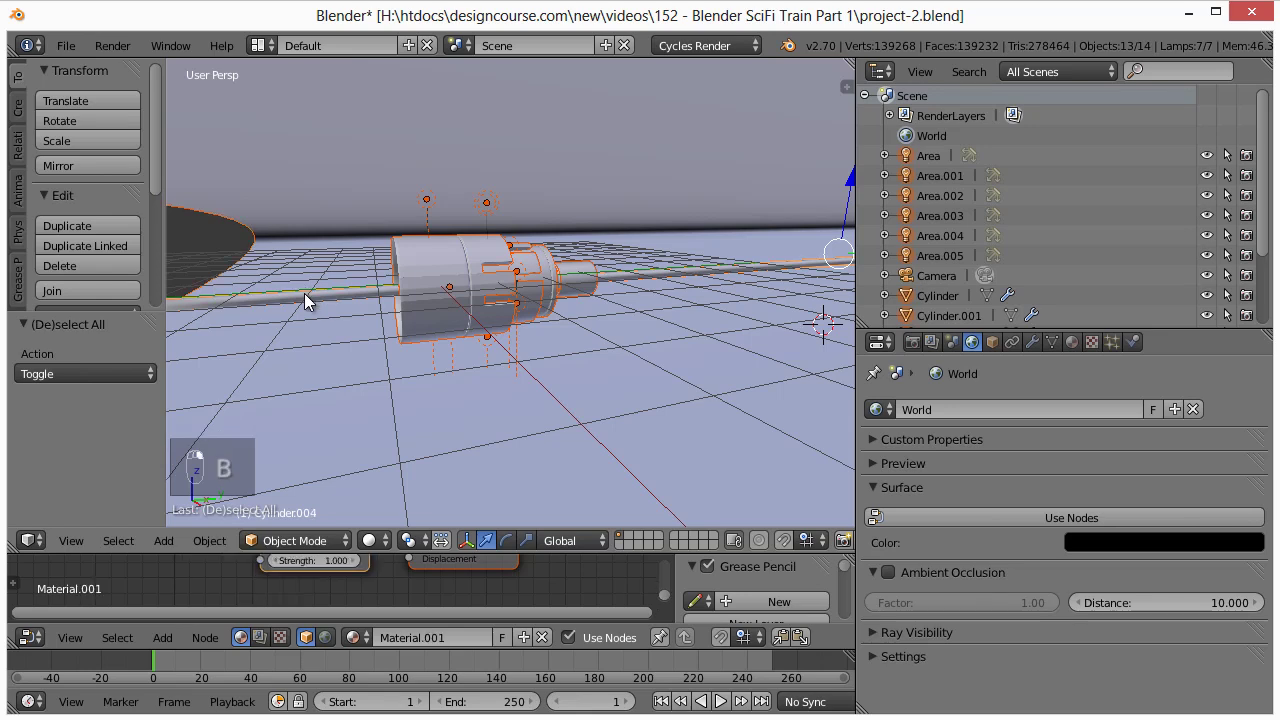
shift+right_click(316, 302)
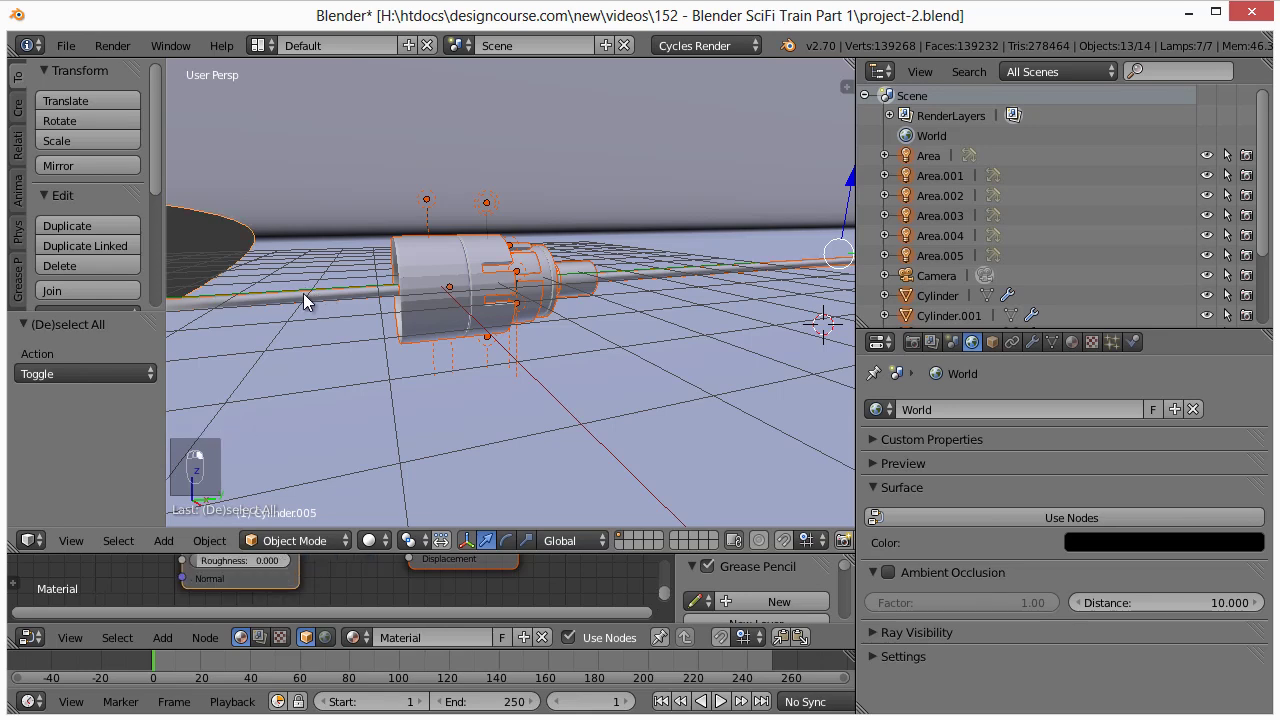
mouse_move(288, 344)
middle_down()
mouse_move(318, 346)
mouse_move(300, 330)
middle_up()
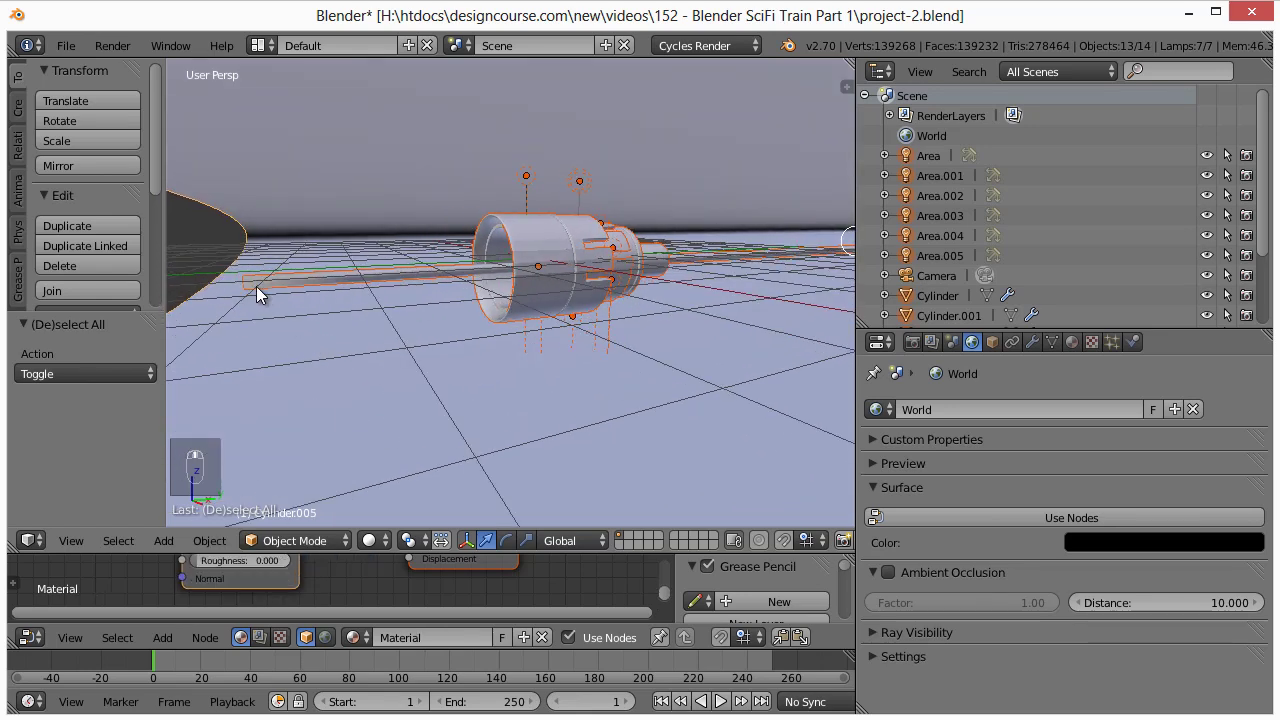
shift+right_click(256, 286)
shift+right_click(253, 287)
shift+right_click(253, 287)
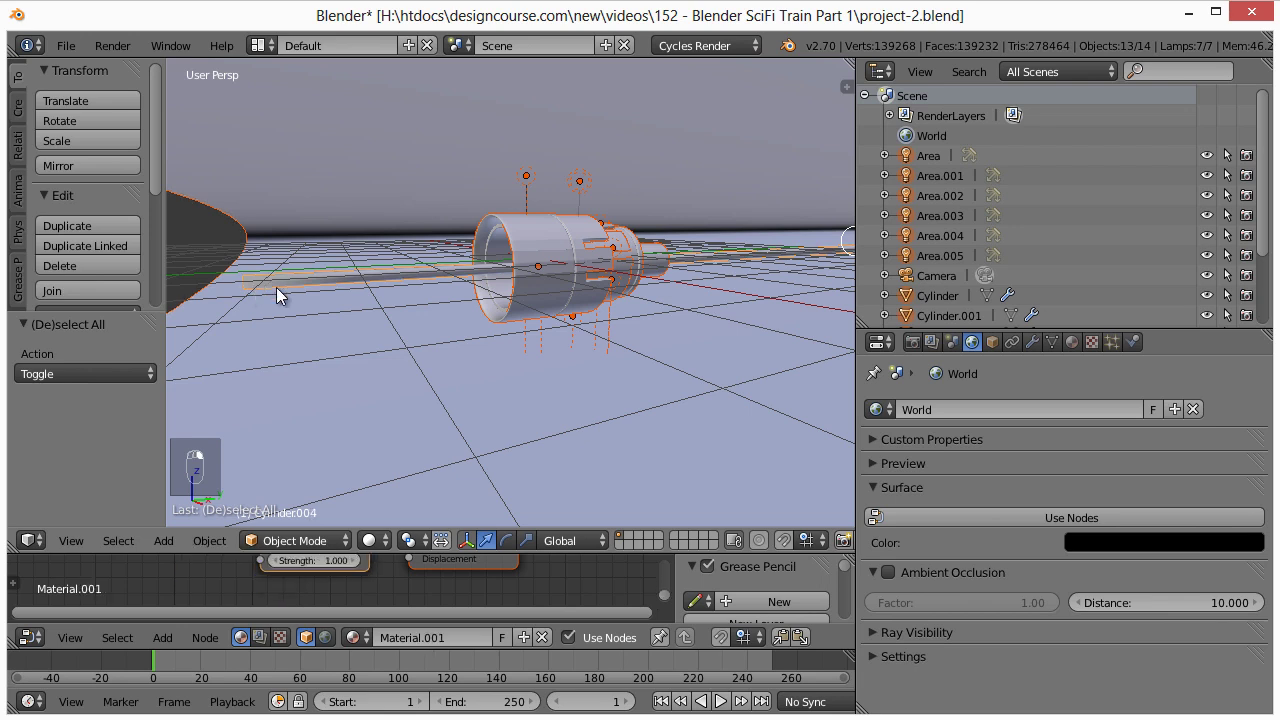
key(a)
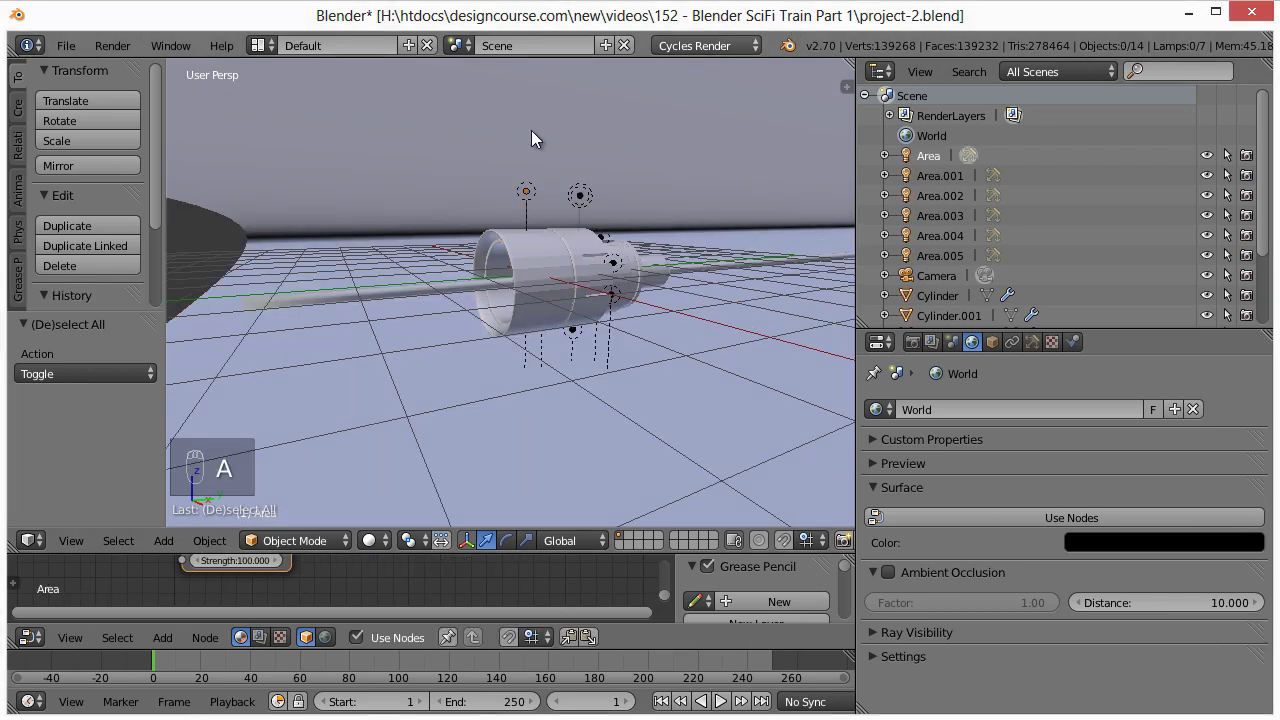
Box-select the train body with its lamps, and remove the tunnel and the long light beam from the selection
key(b)
drag(430, 154, 702, 390)
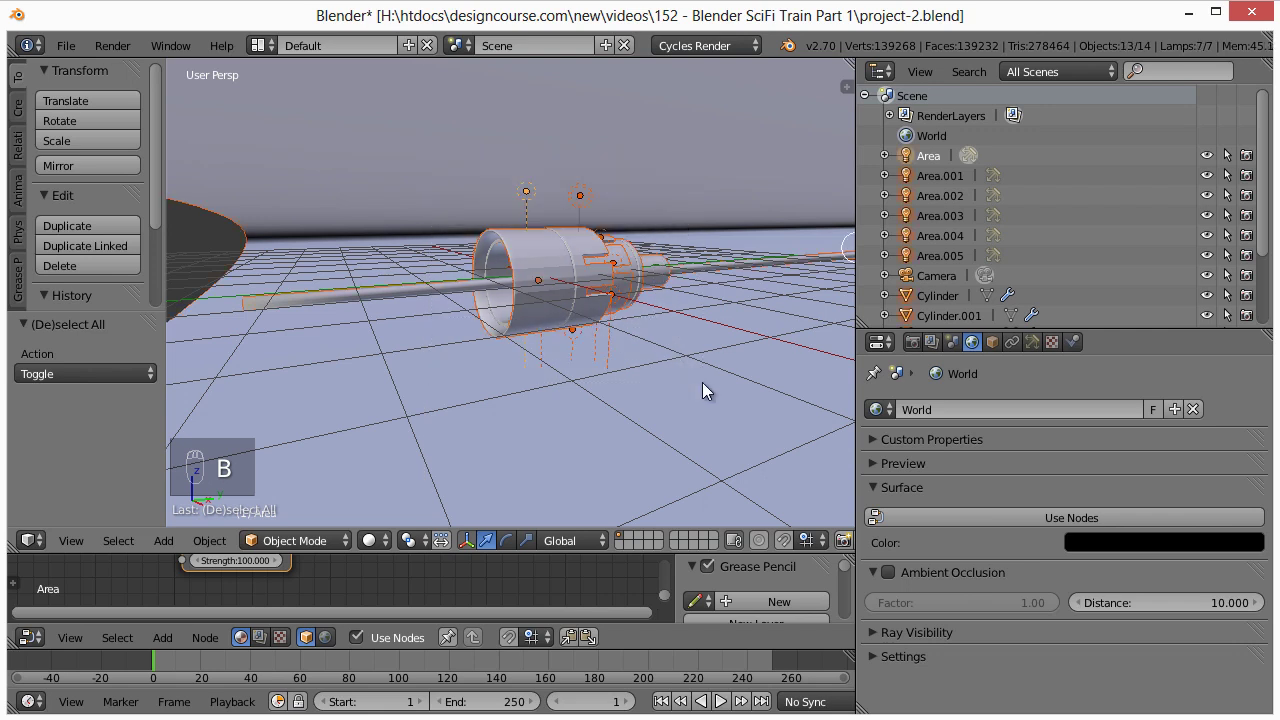
shift+right_click(226, 215)
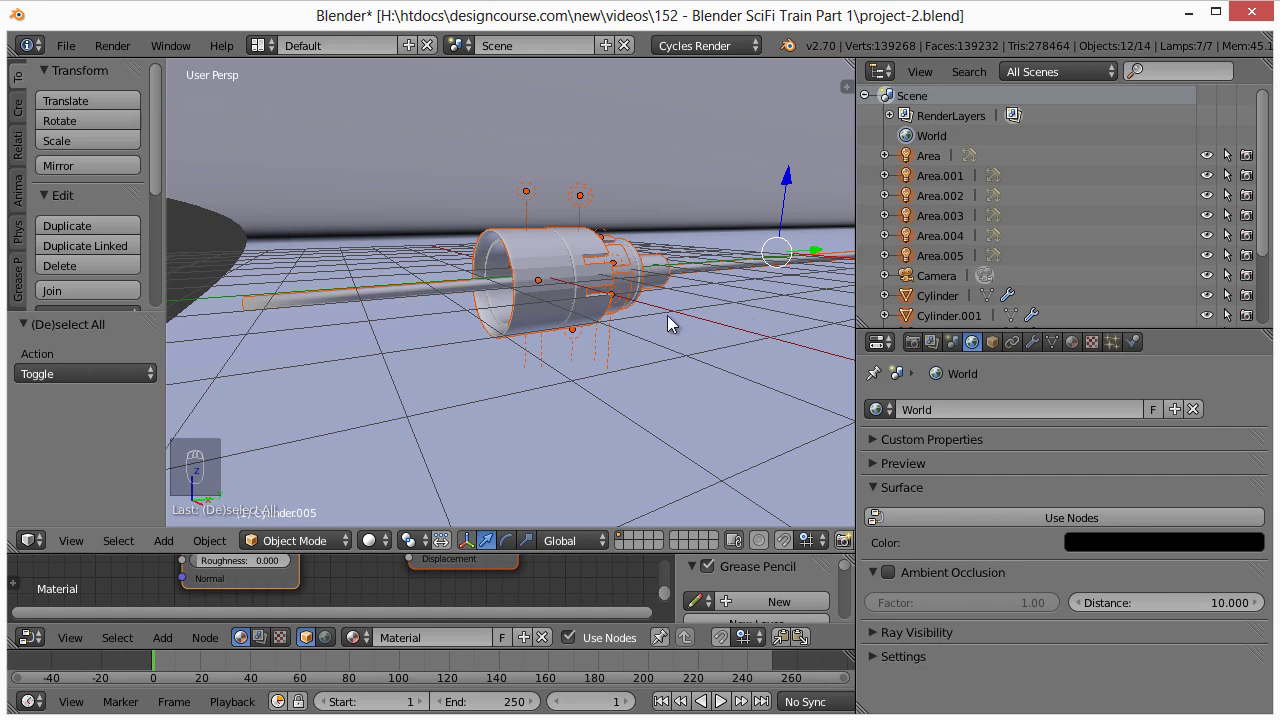
mouse_move(670, 323)
middle_down()
mouse_move(563, 337)
mouse_move(480, 320)
mouse_move(672, 345)
middle_up()
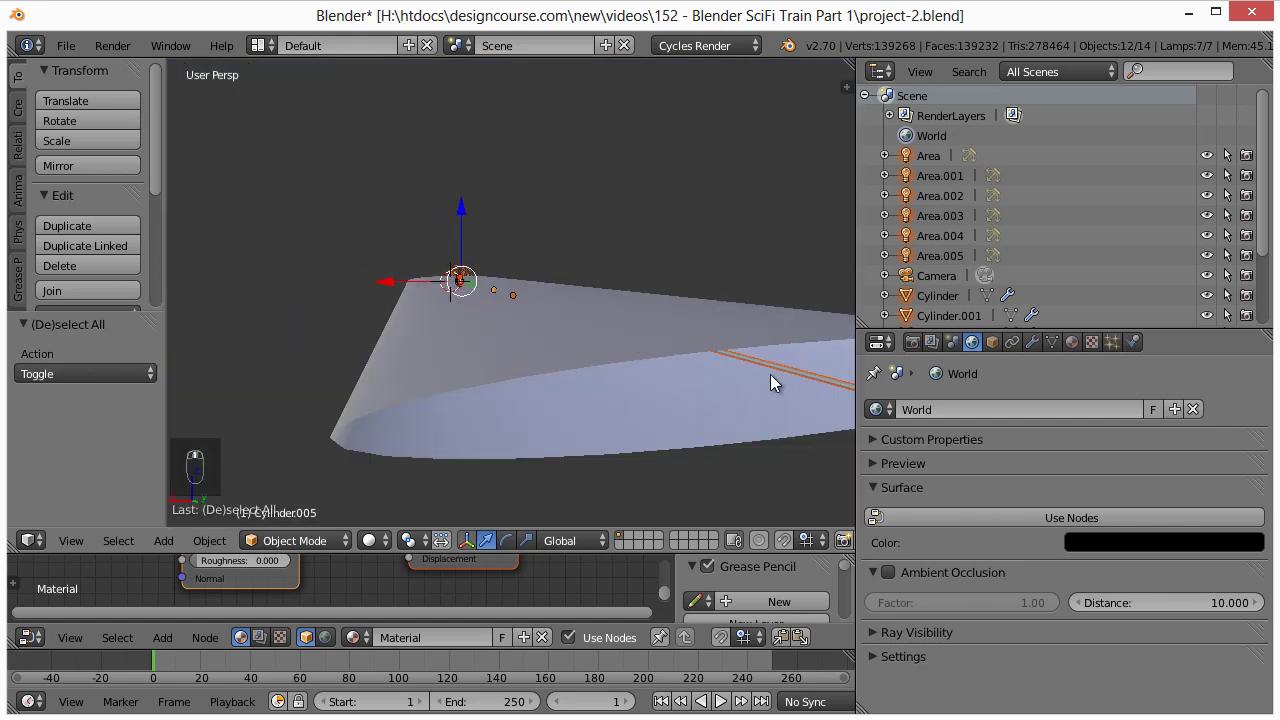
middle_drag(735, 388, 668, 388)
right_click(590, 422)
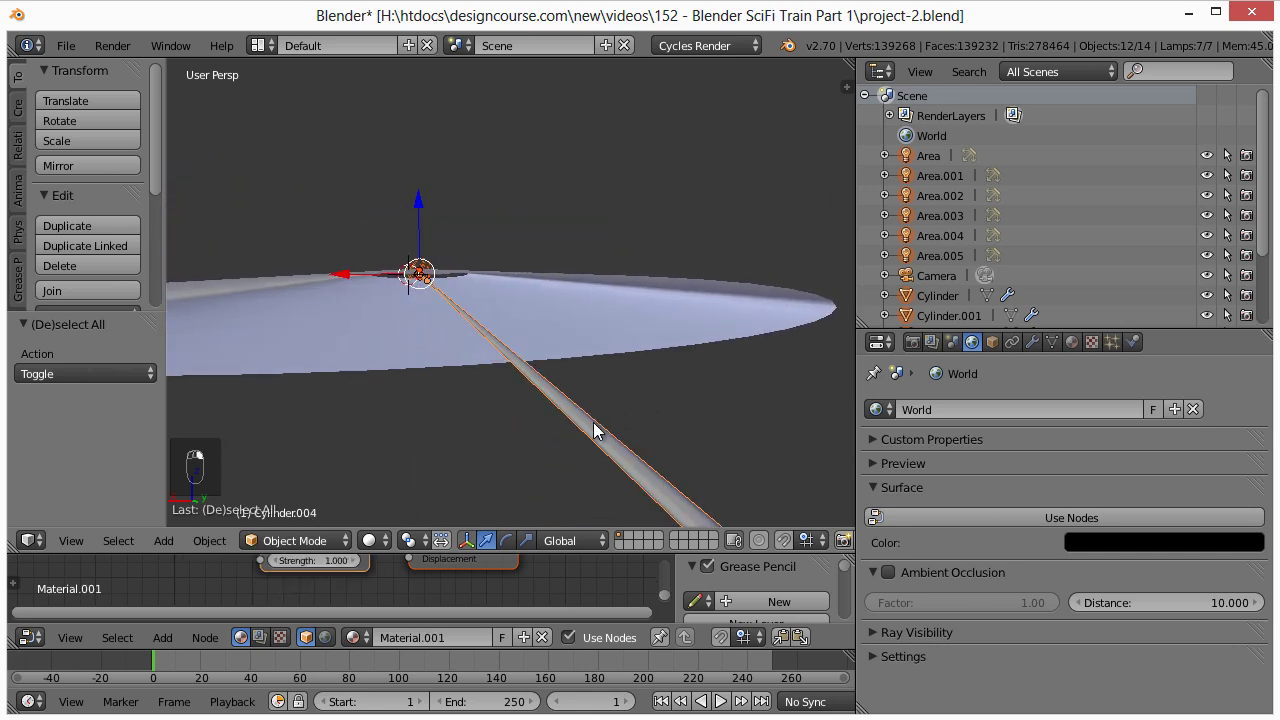
middle_drag(375, 369, 569, 374)
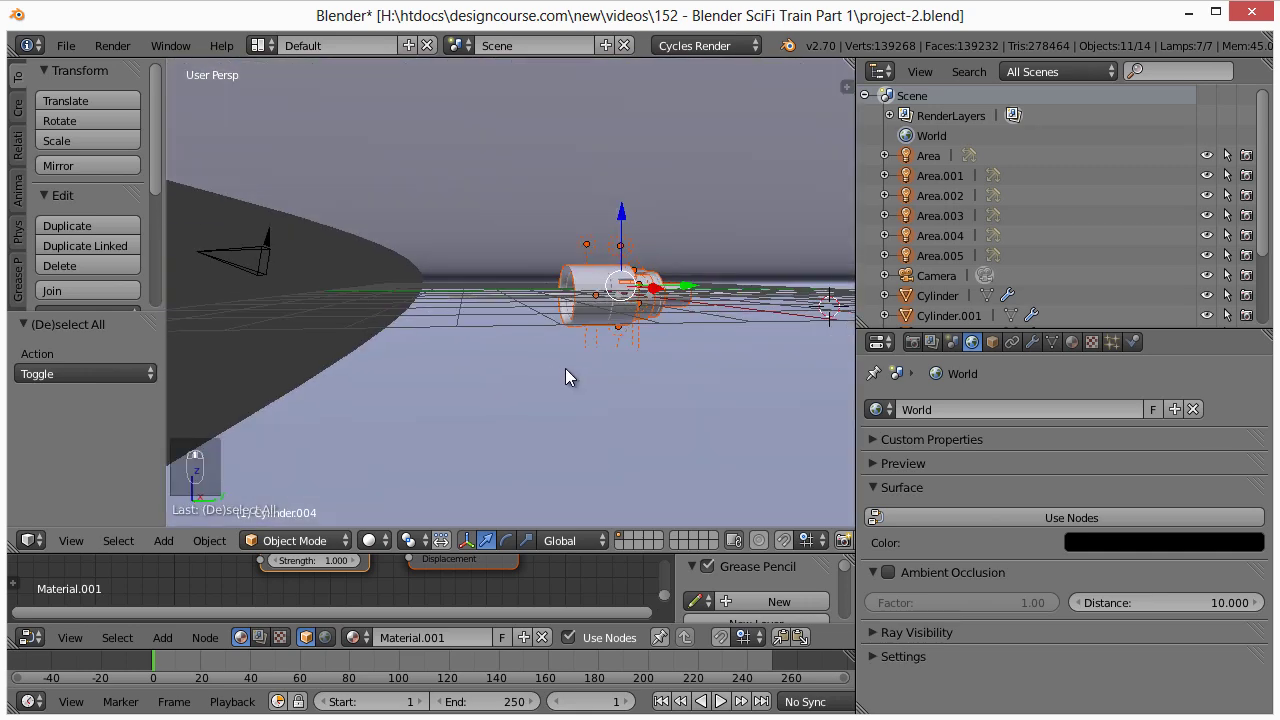
Remove the Area lamp above the front of the train from the selection, keeping the tunnel deselected
right_click(586, 247)
shift+right_click(588, 250)
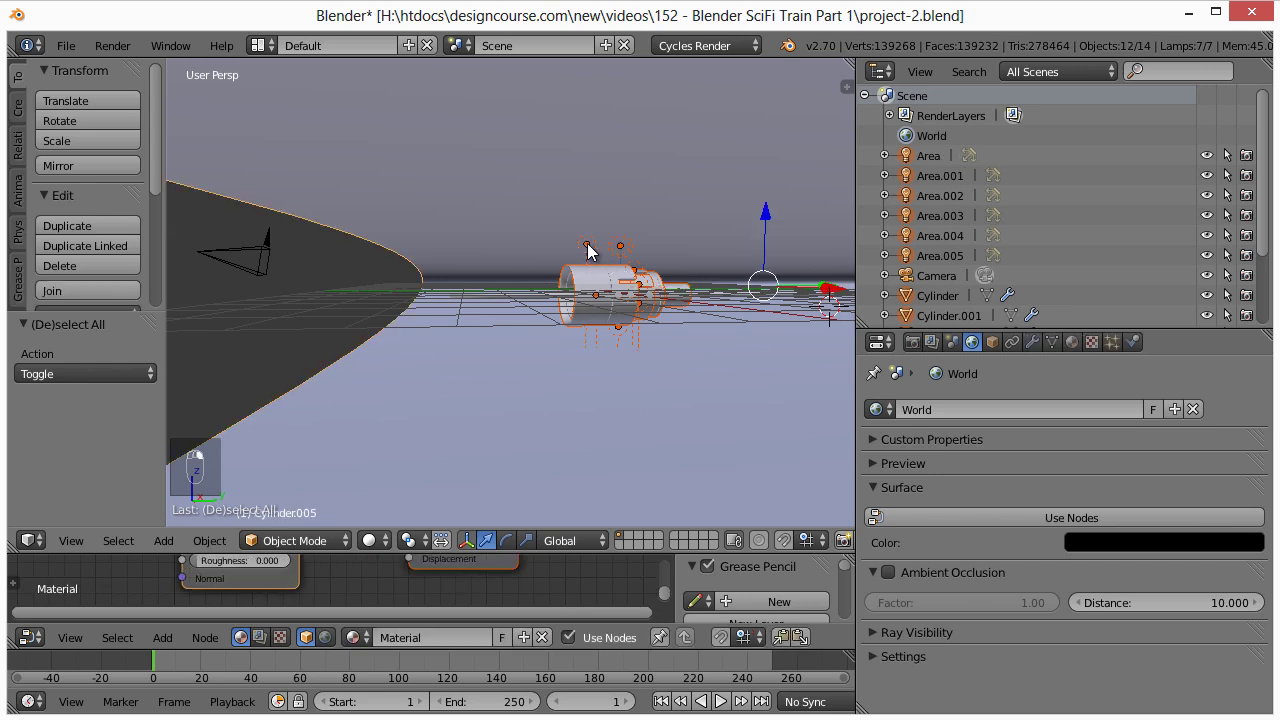
shift+right_click(586, 250)
shift+right_click(590, 249)
middle_drag(591, 252, 535, 283)
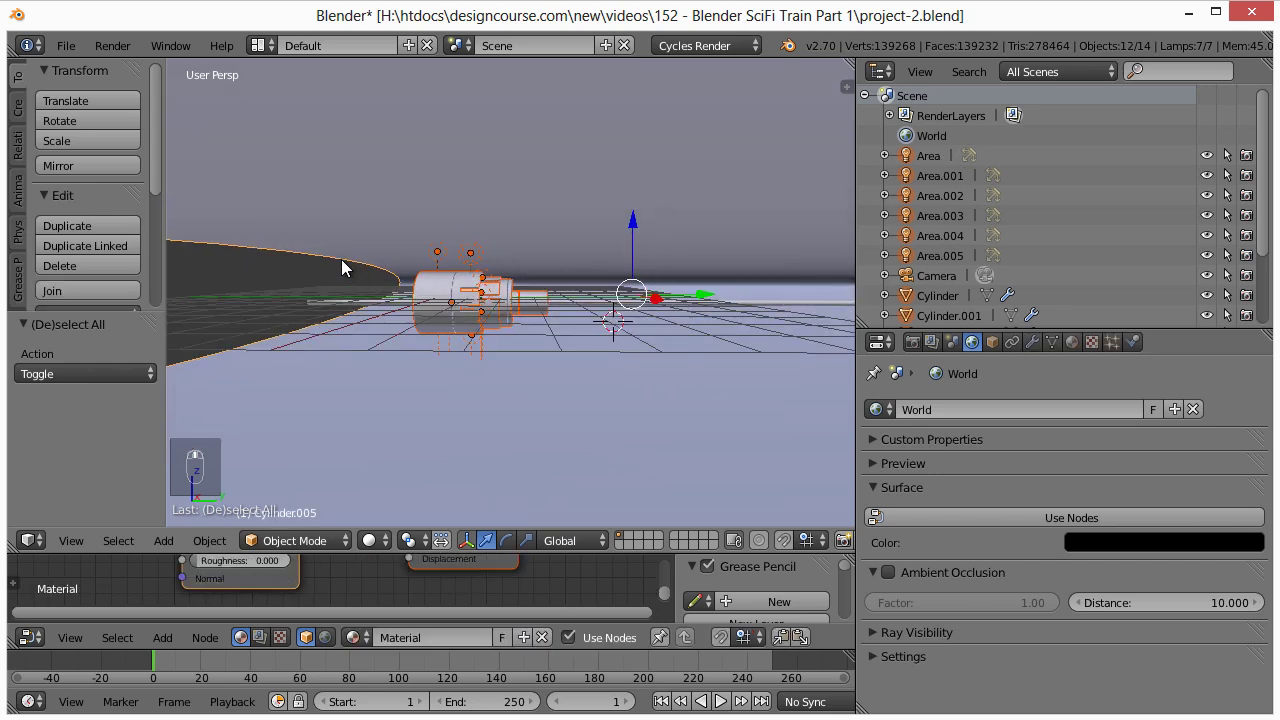
shift+right_click(436, 255)
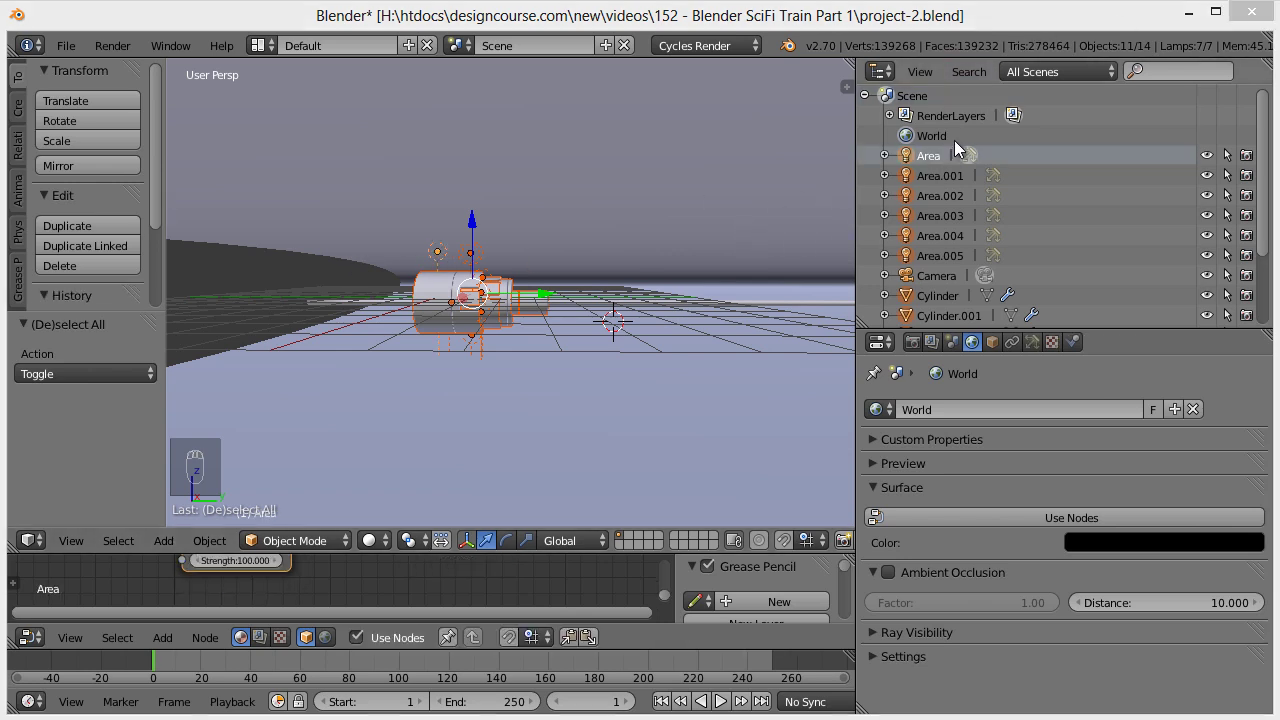
ctrl+click(922, 157)
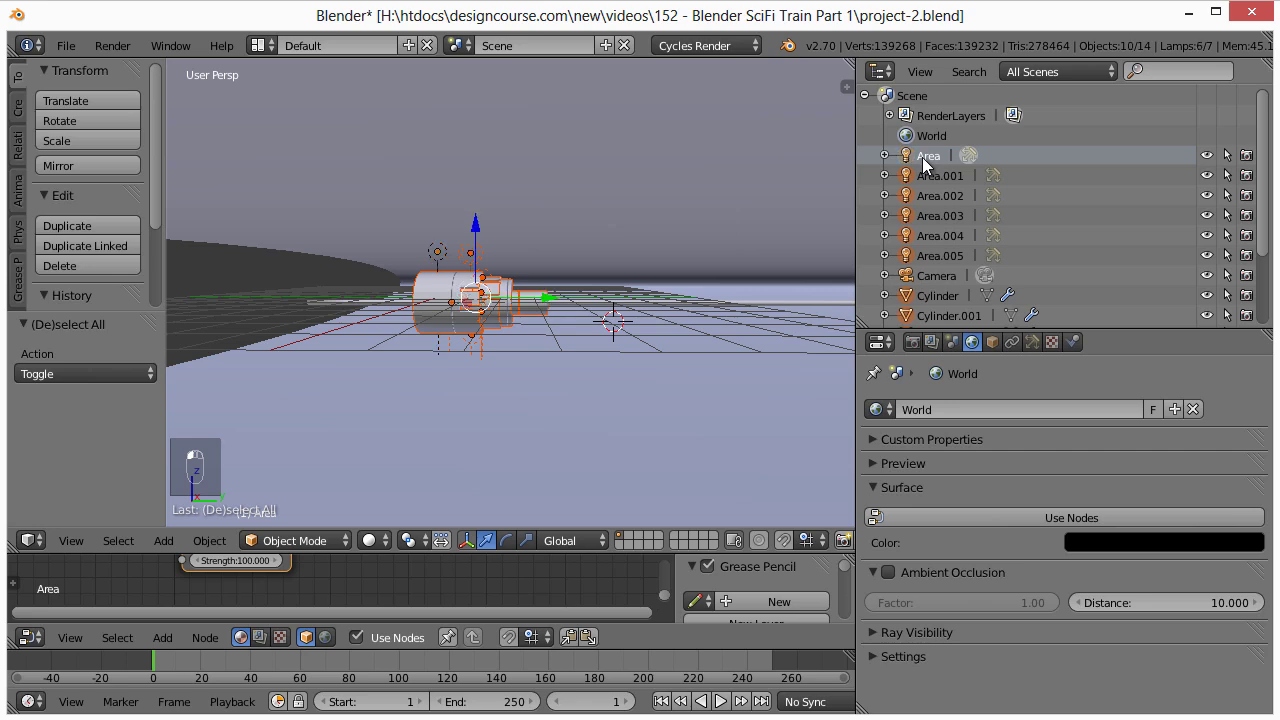
Duplicate the selected train body with its lamps and move the copy about 10.5 units along Y
key(shift+z)
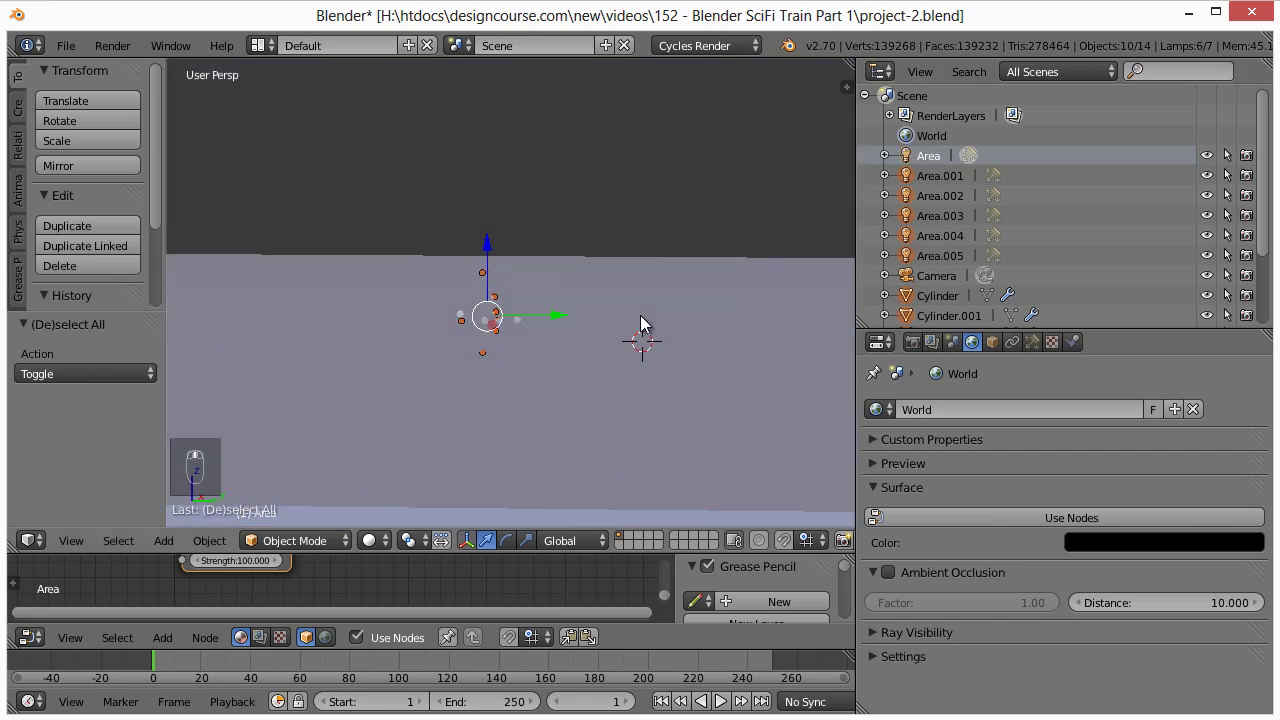
key(shift+z)
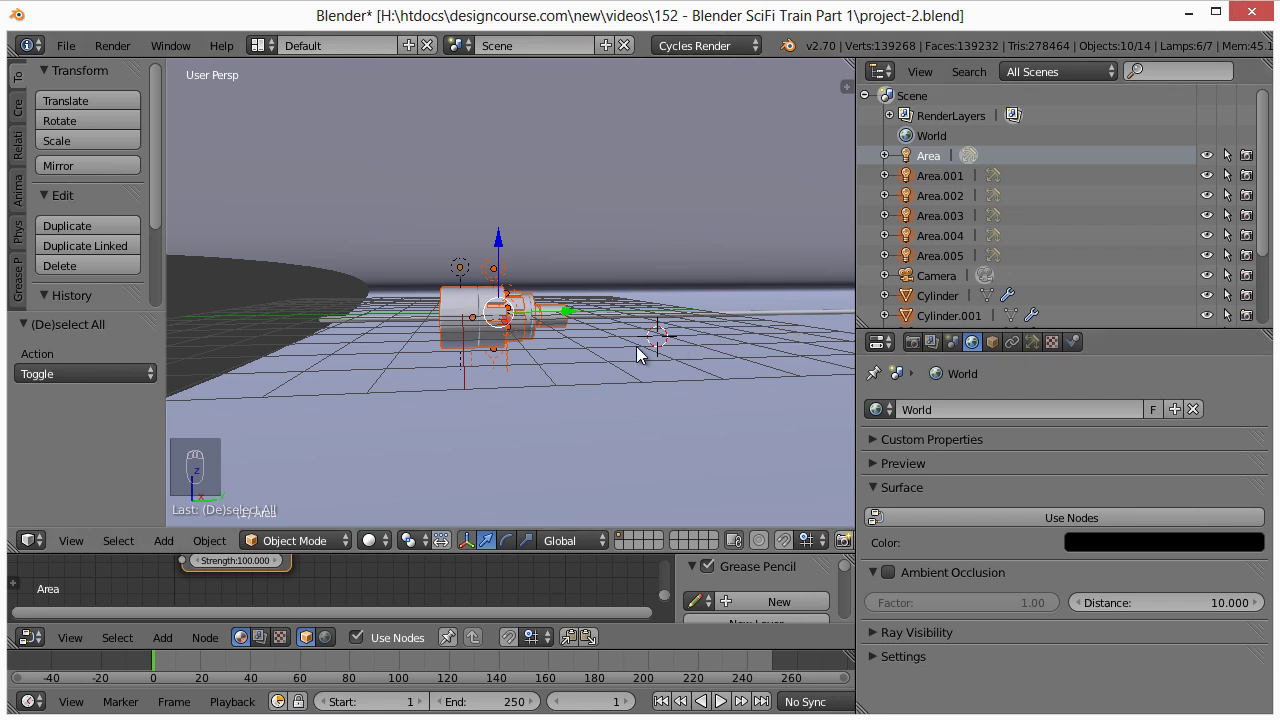
middle_drag(640, 351, 616, 348)
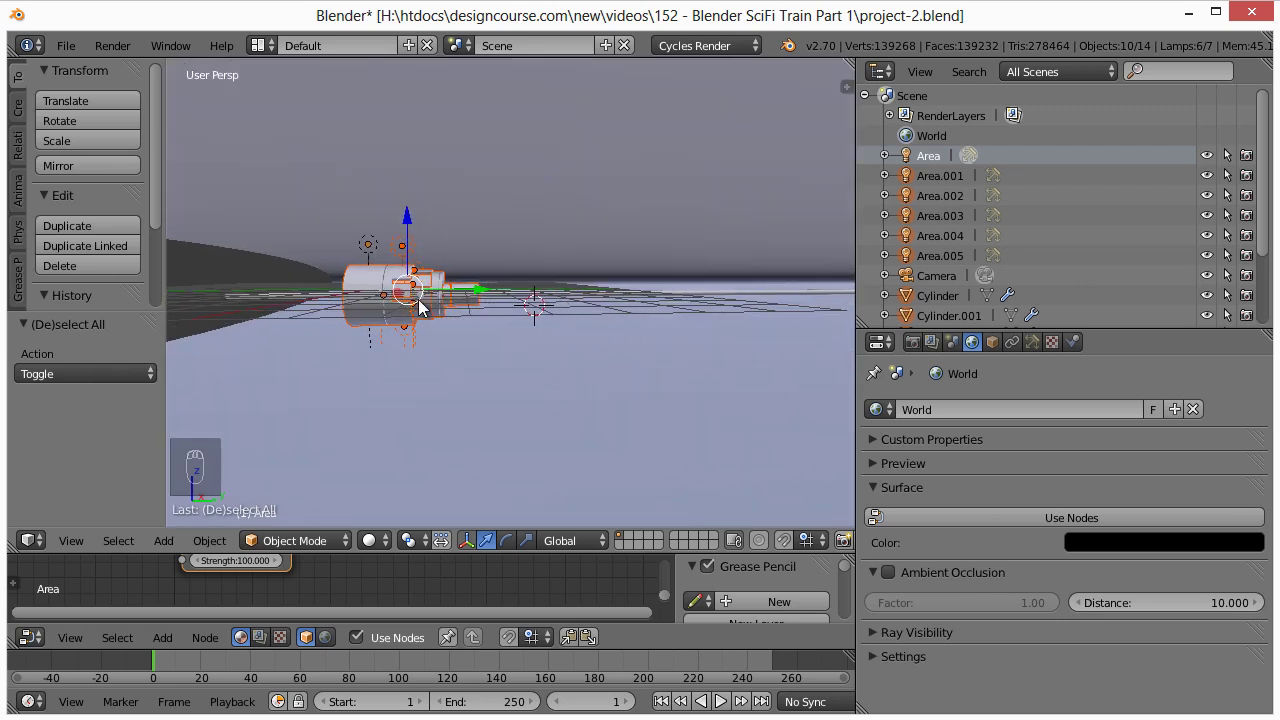
key(shift+d)
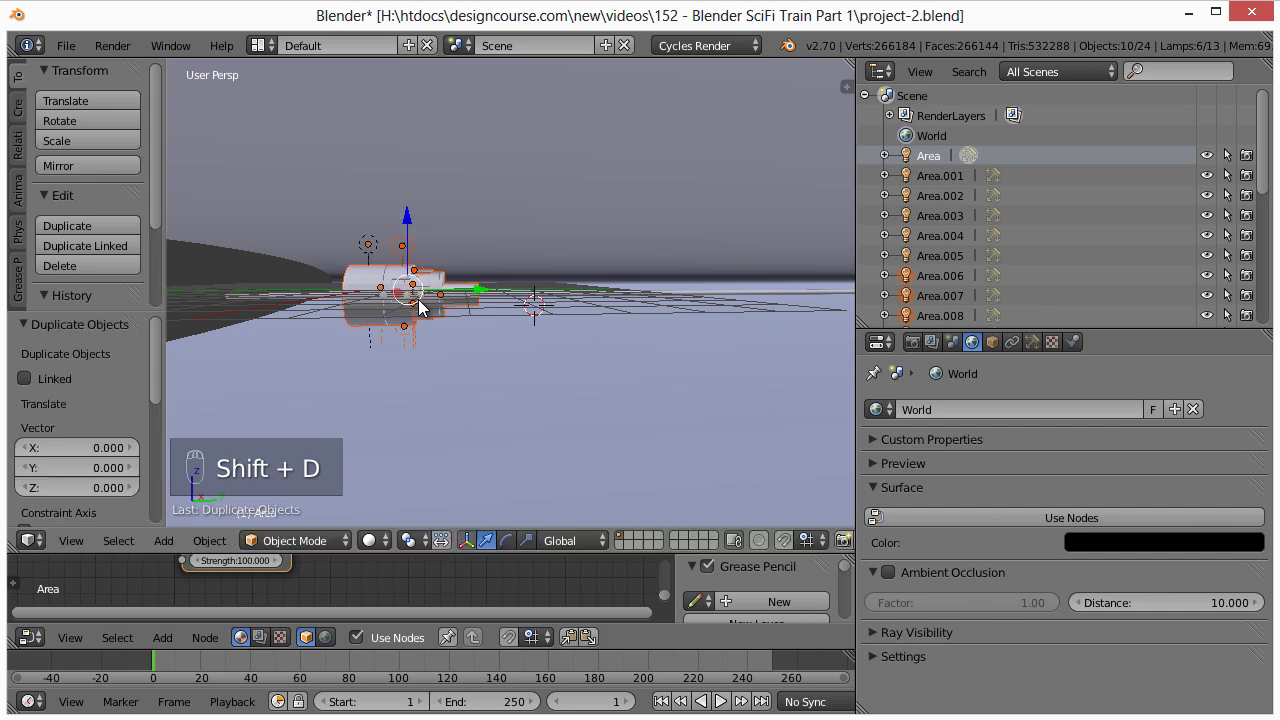
key(y)
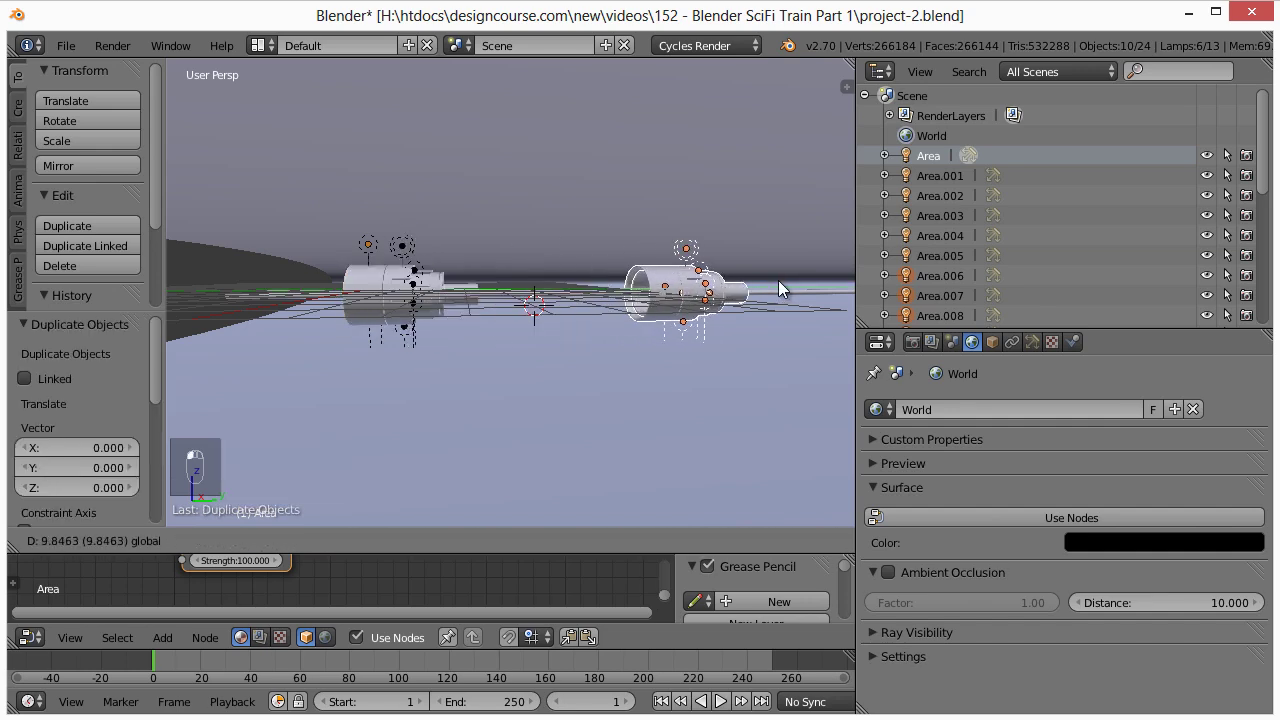
click(778, 280)
Duplicate the copied train body with its lamps again and move the new copy about 10 units along Y
mouse_move(584, 382)
middle_down()
mouse_move(724, 380)
mouse_move(566, 370)
middle_up()
scroll(566, 370, up, 5)
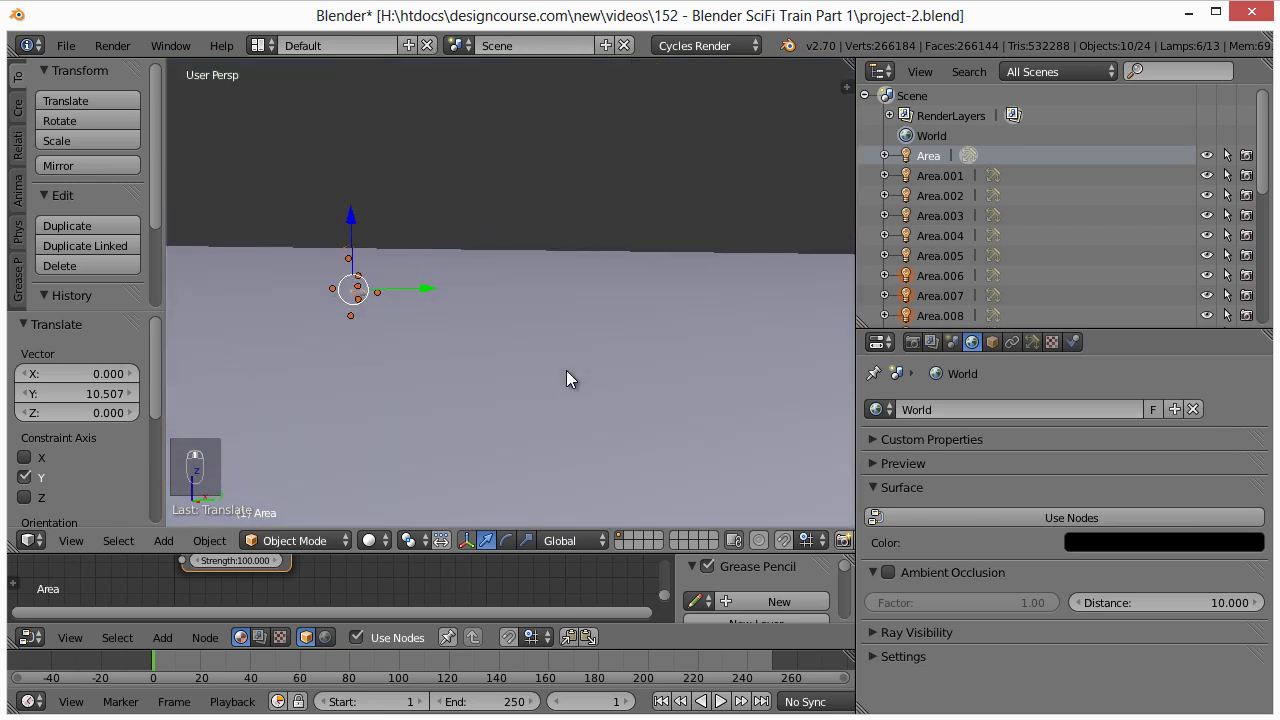
scroll(551, 376, up, 3)
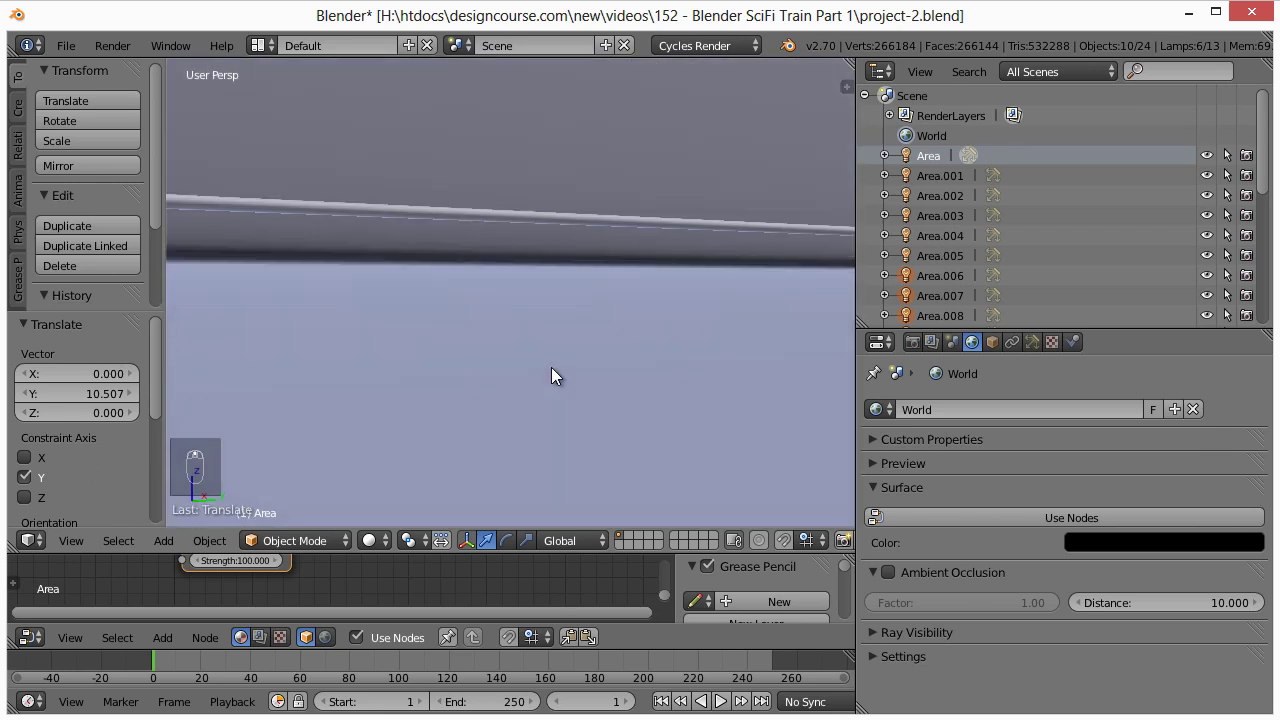
middle_drag(551, 376, 604, 407)
scroll(604, 398, down, 3)
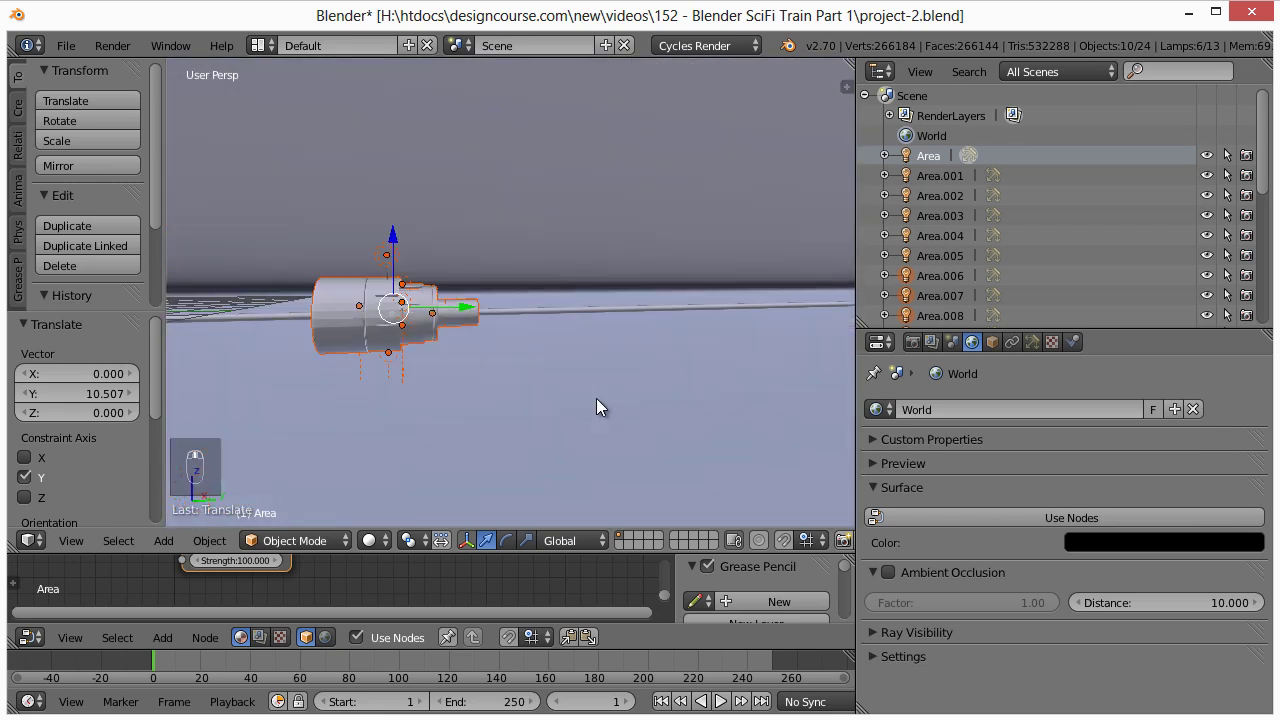
key(shift+d)
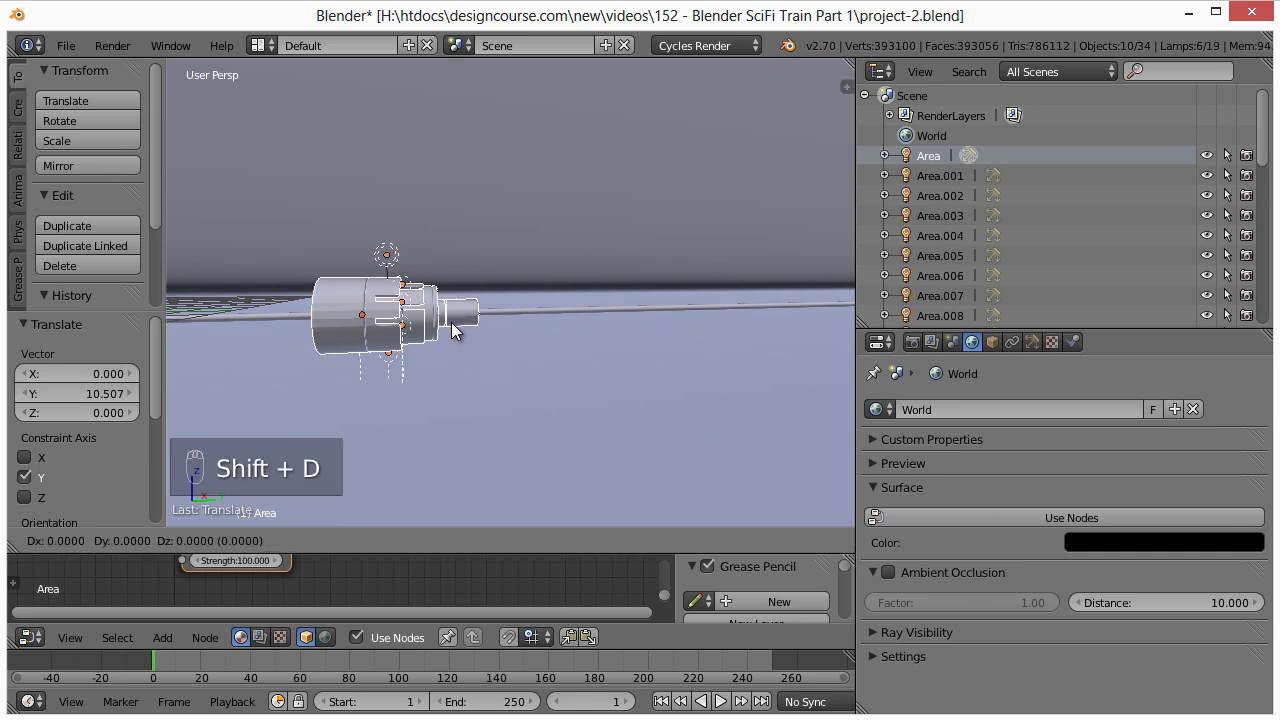
key(y)
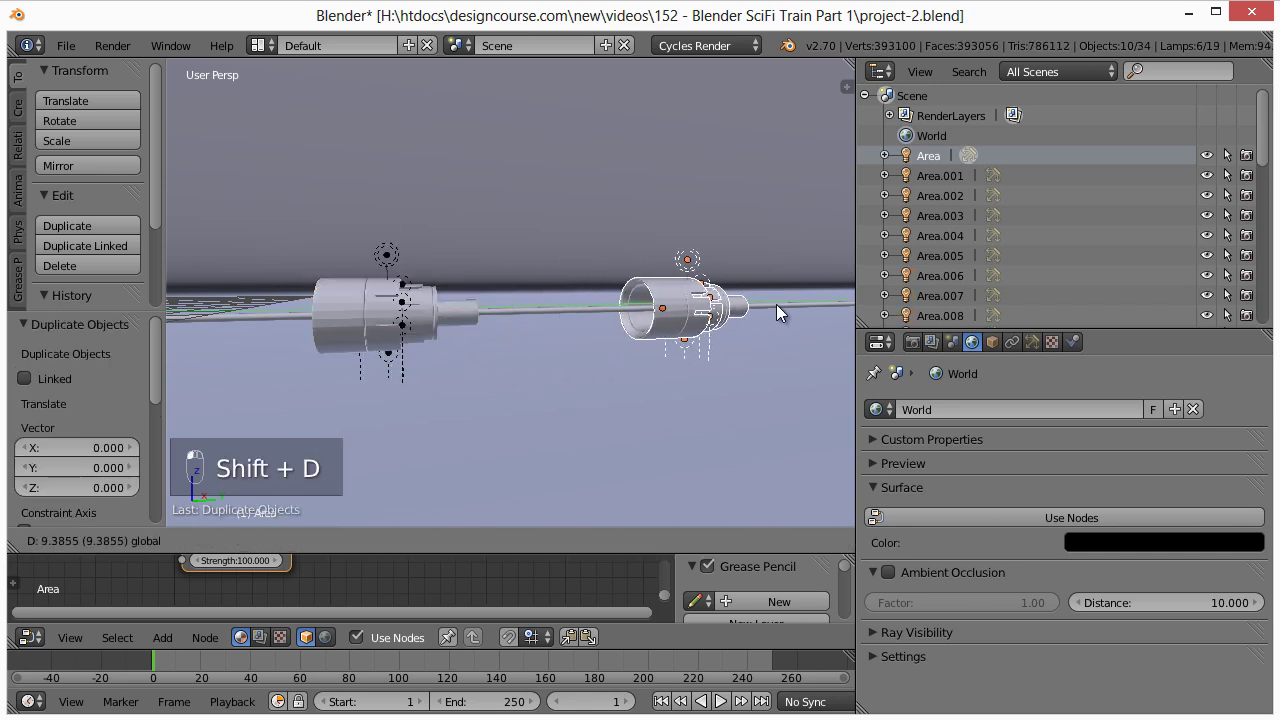
click(776, 304)
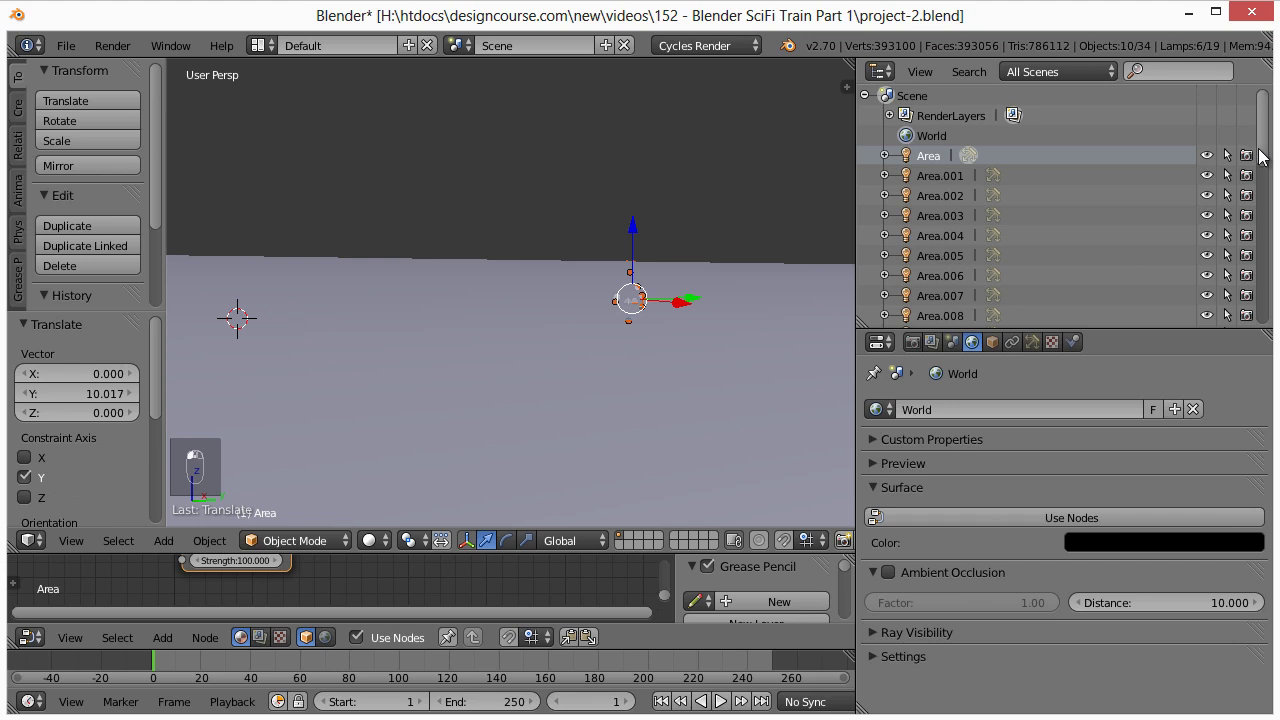
Hide the tunnel object Cylinder.005 in the viewport
drag(1259, 145, 1260, 317)
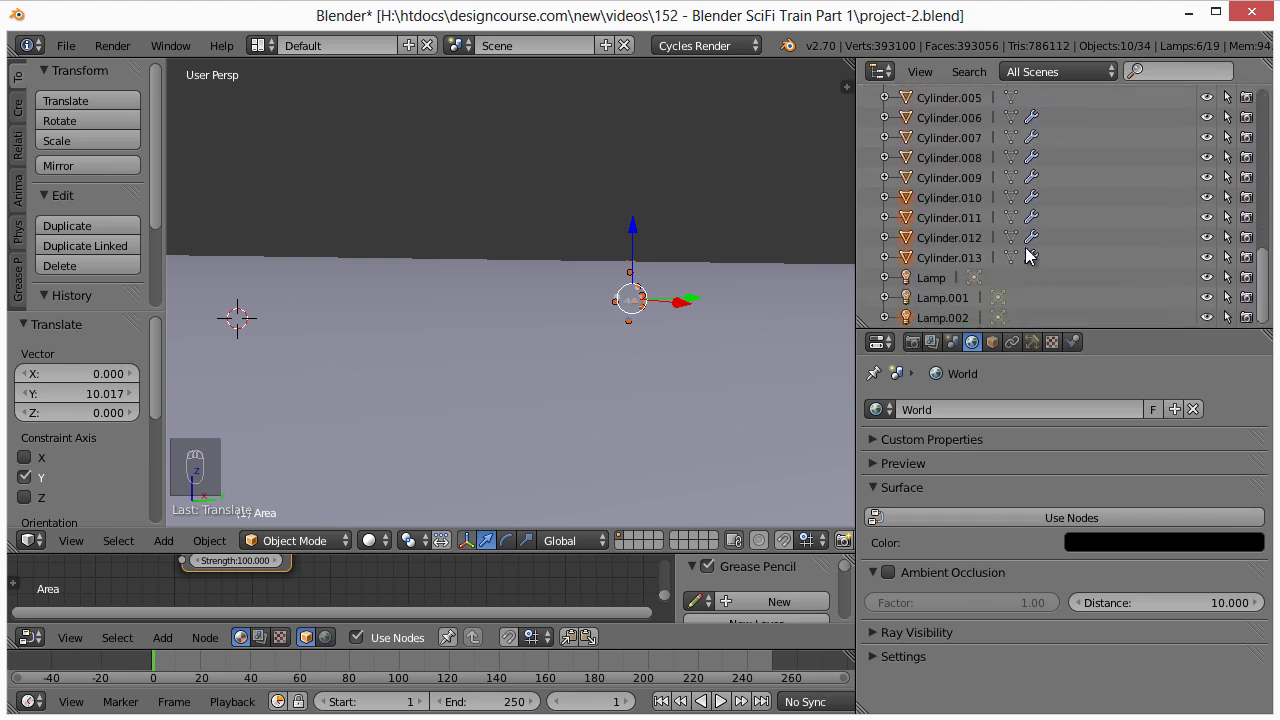
scroll(1020, 255, up, 2)
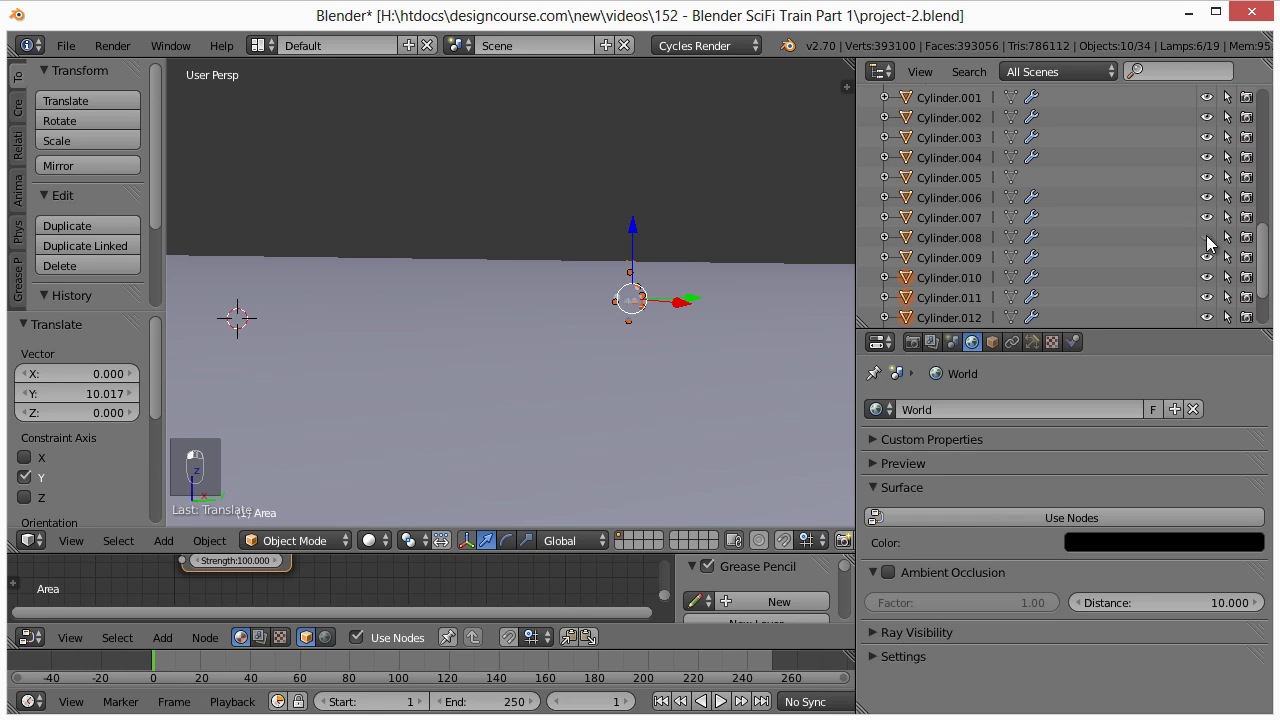
click(1207, 177)
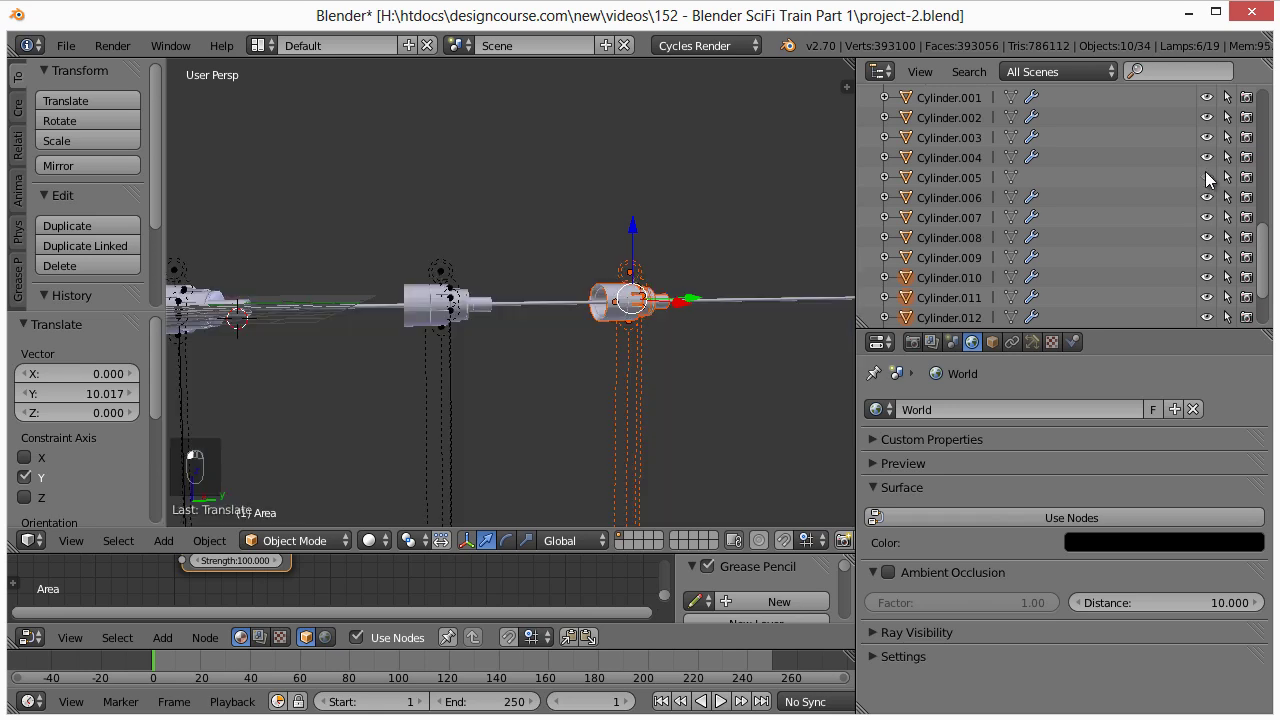
Duplicate the last train body with its lamps and move this copy about 11.6 units along Y
shift+middle_drag(718, 314, 686, 314)
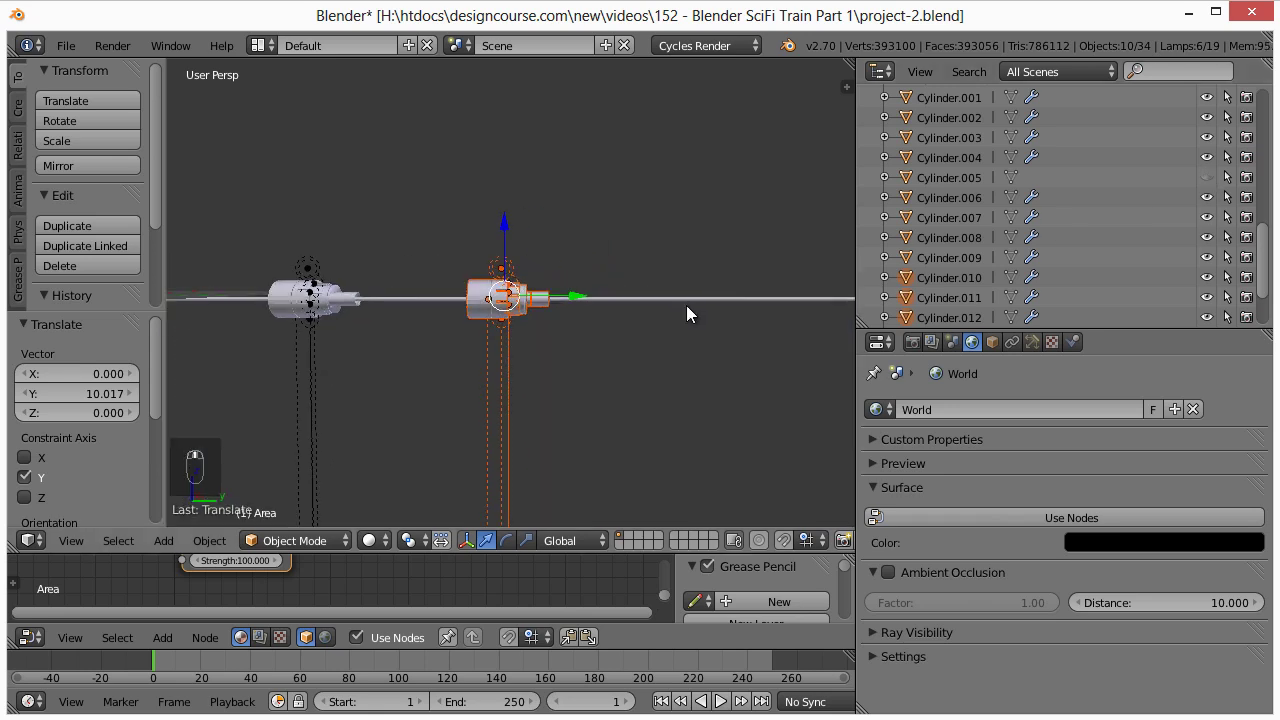
scroll(671, 335, up, 3)
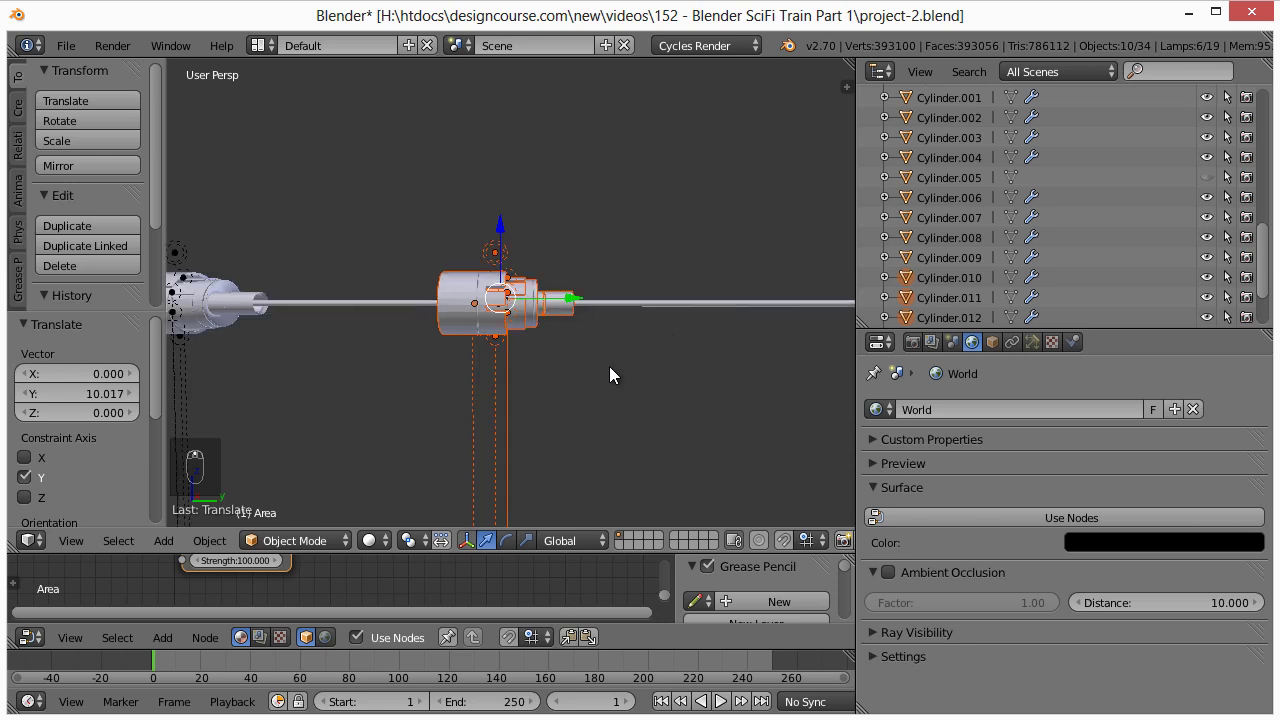
shift+middle_drag(609, 368, 585, 373)
scroll(570, 334, down, 4)
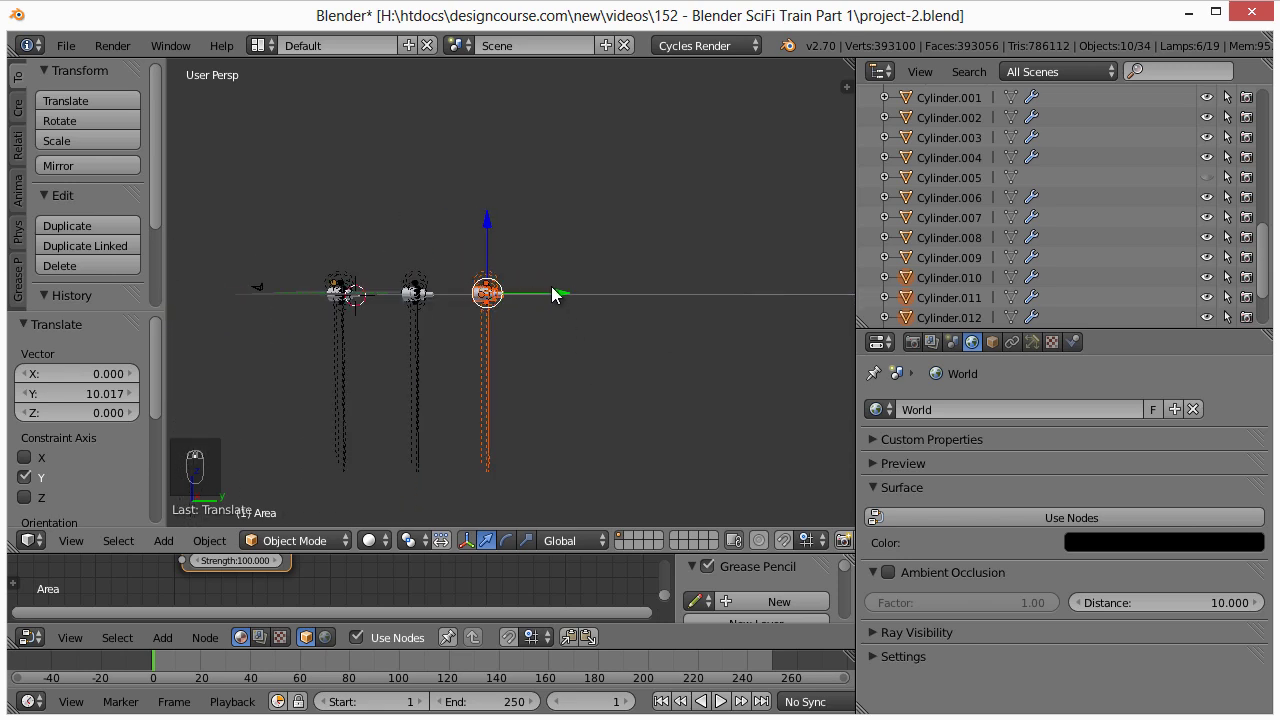
key(shift+d)
click(553, 289)
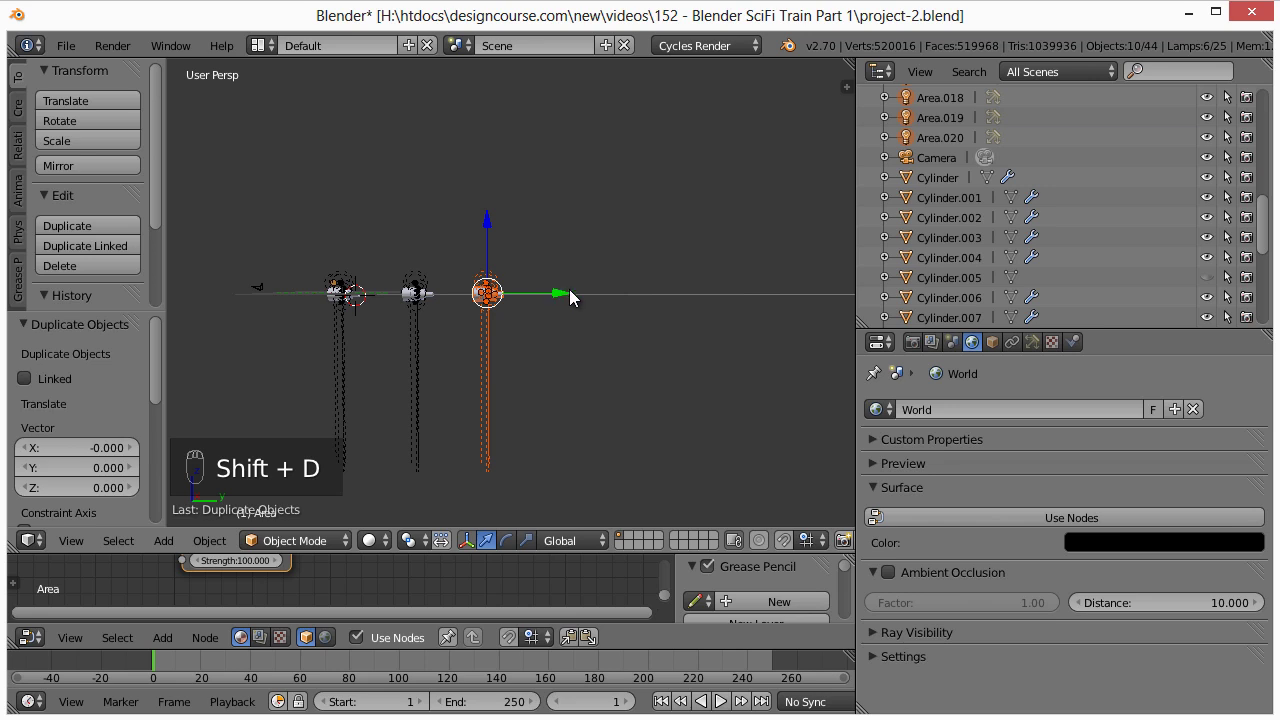
key(shift+d)
key(y)
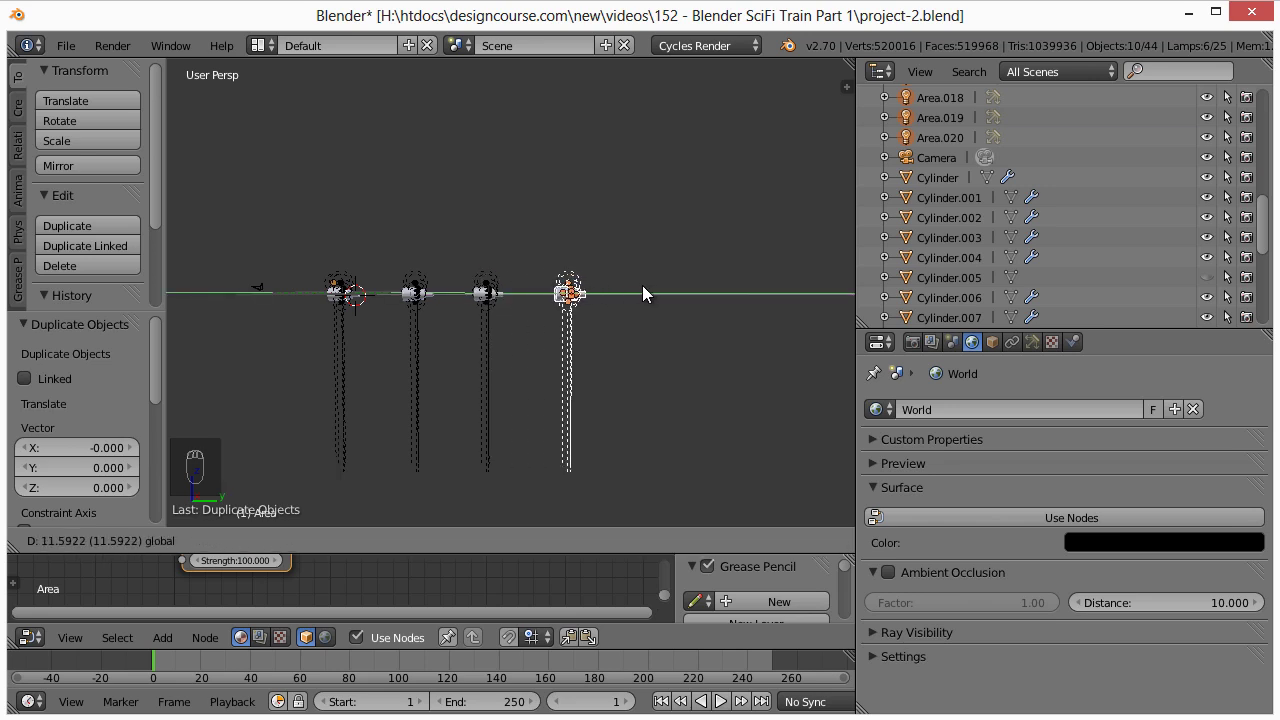
click(642, 285)
Add two more copies of the train body with its lamps along Y, offset about 13 and 14.08 units
key(shift+d)
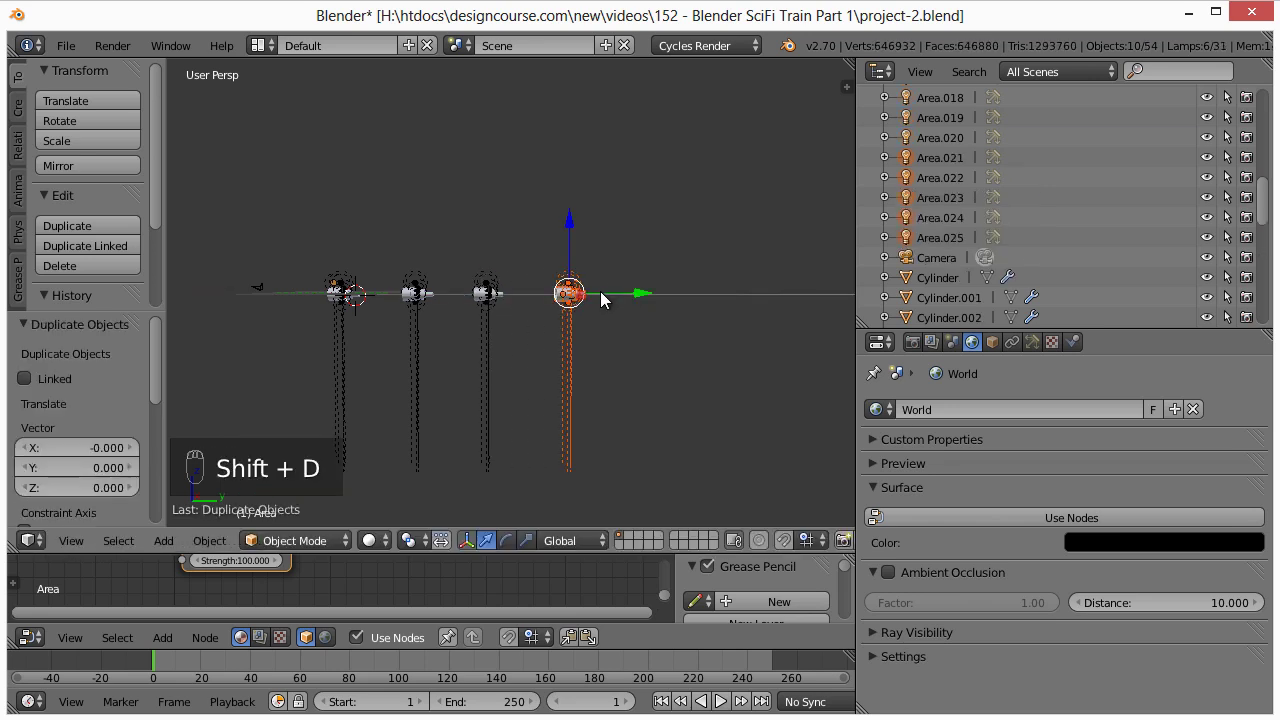
key(y)
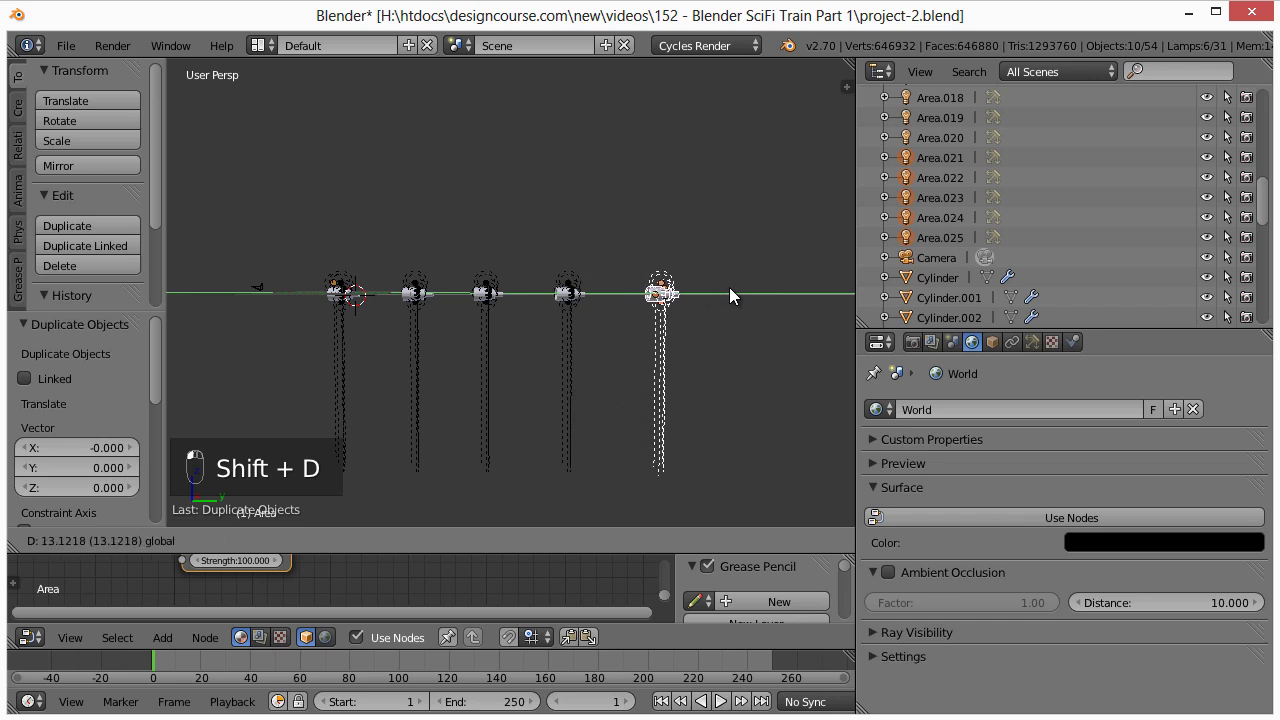
click(726, 288)
key(shift+d)
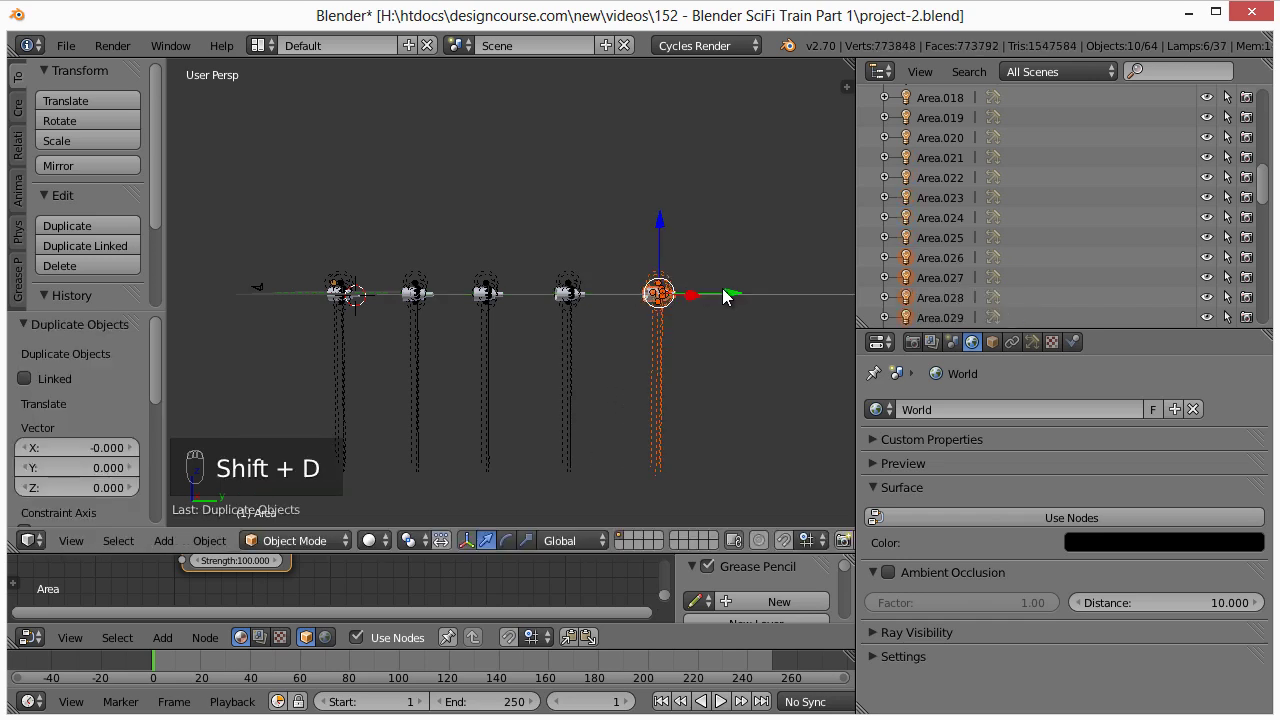
key(y)
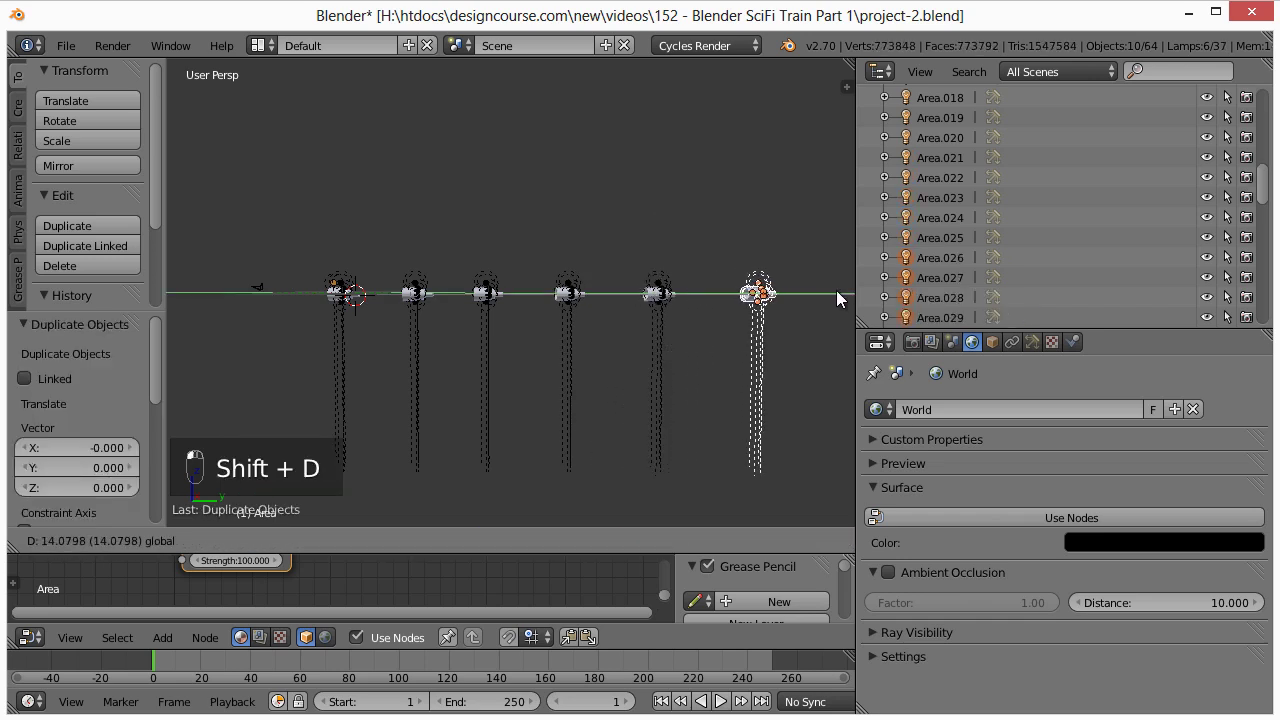
click(836, 290)
Make the hidden tunnel object Cylinder.005 visible in the viewport again
middle_drag(472, 341, 594, 334)
scroll(594, 342, up, 2)
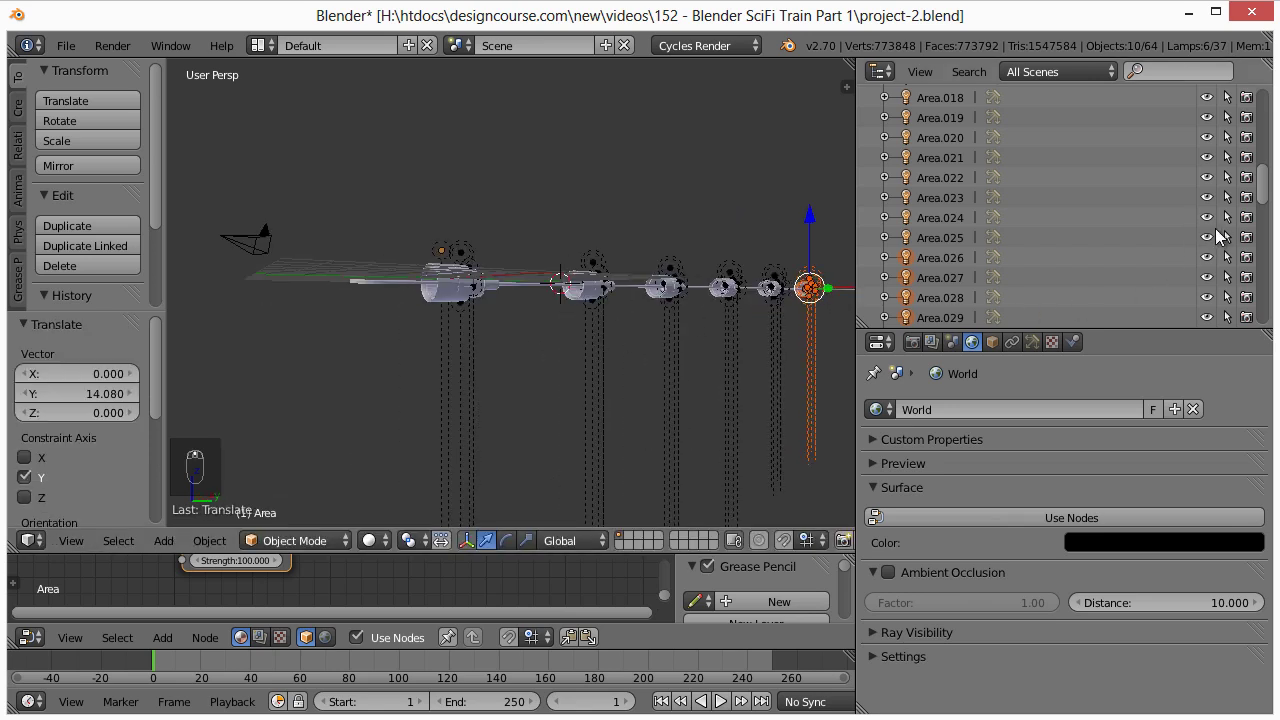
scroll(1161, 187, up, 5)
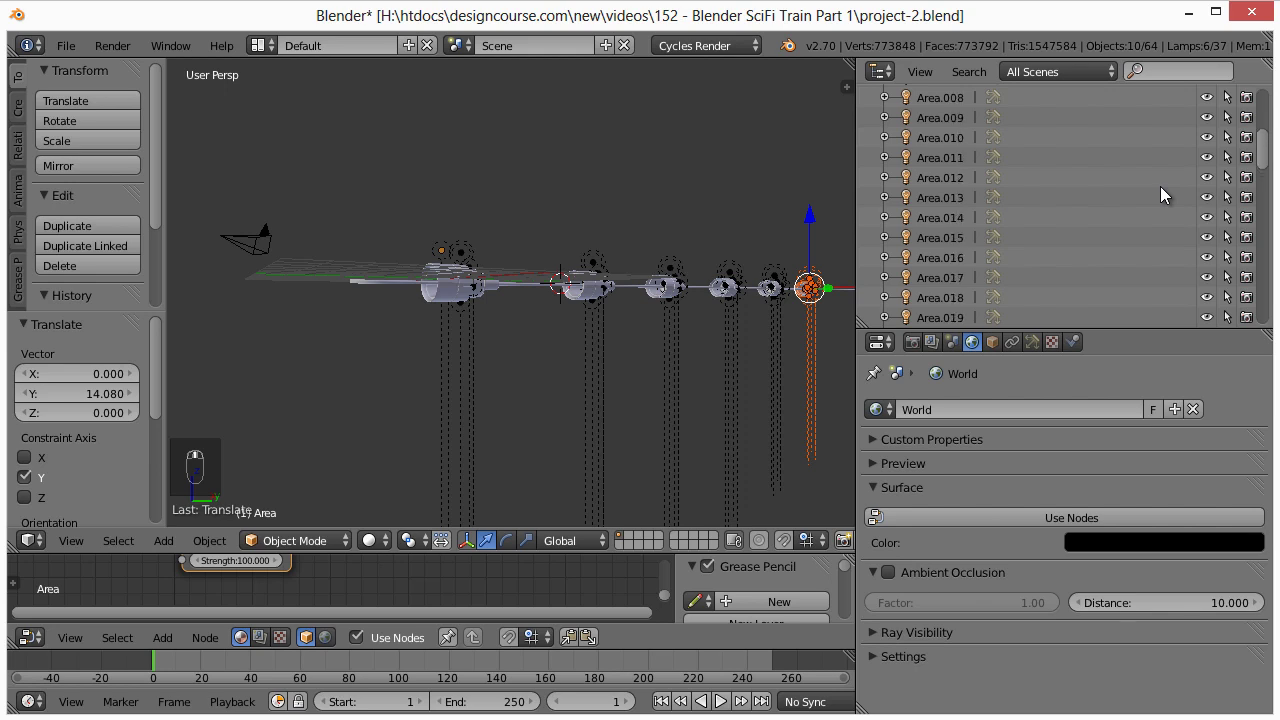
scroll(1160, 186, up, 4)
drag(1257, 134, 1267, 249)
click(1206, 208)
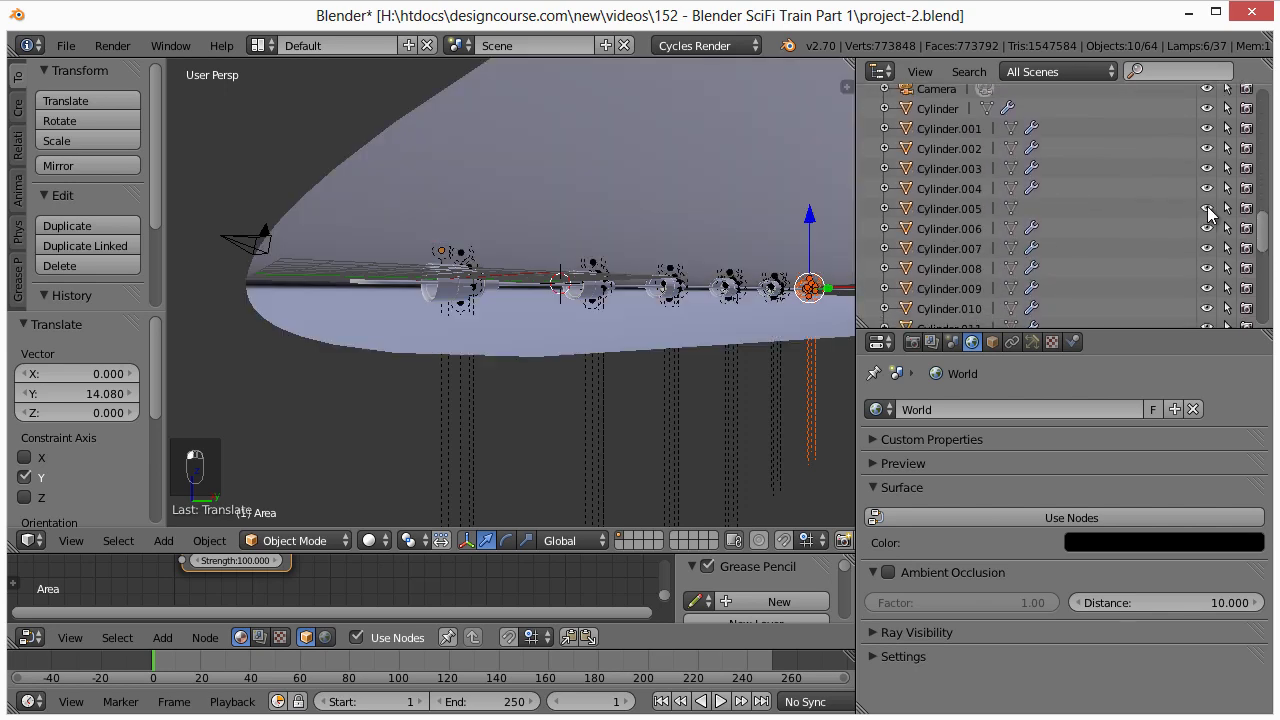
Look through the scene camera at the row of train bodies and their lamps, and begin reframing the shot
middle_drag(616, 252, 643, 294)
scroll(632, 291, up, 3)
scroll(637, 292, down, 1)
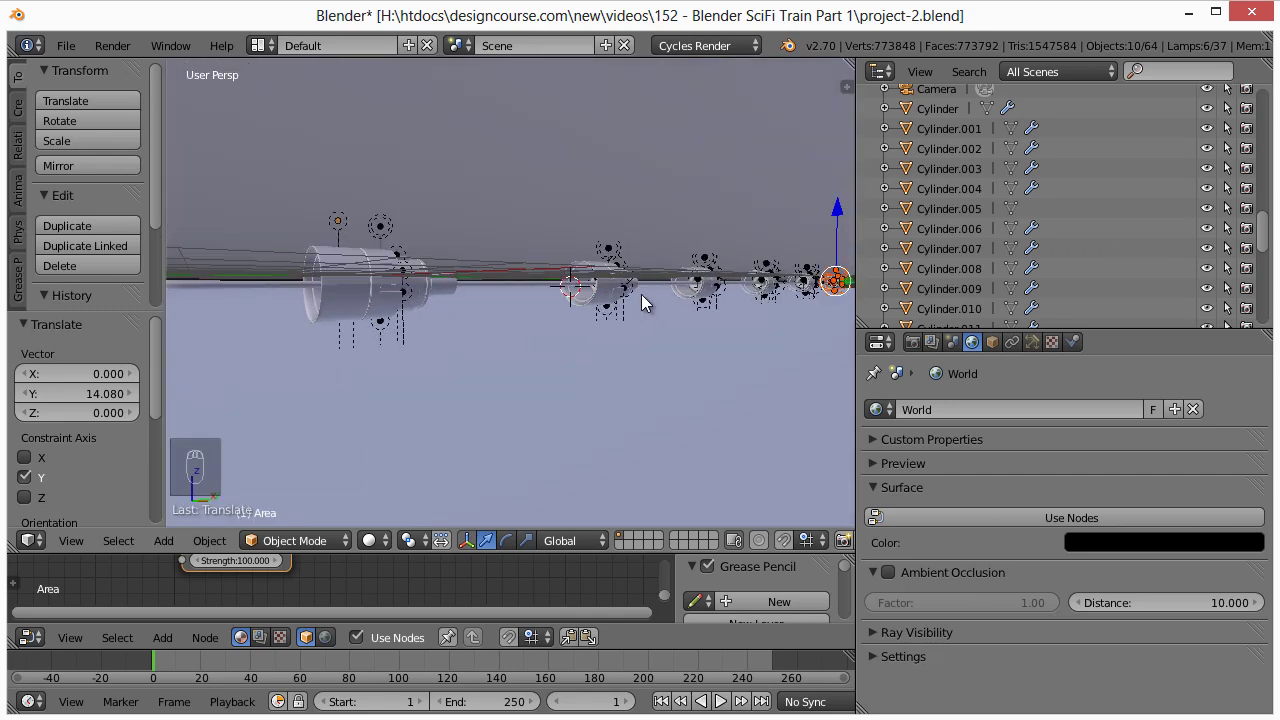
key(KP_0)
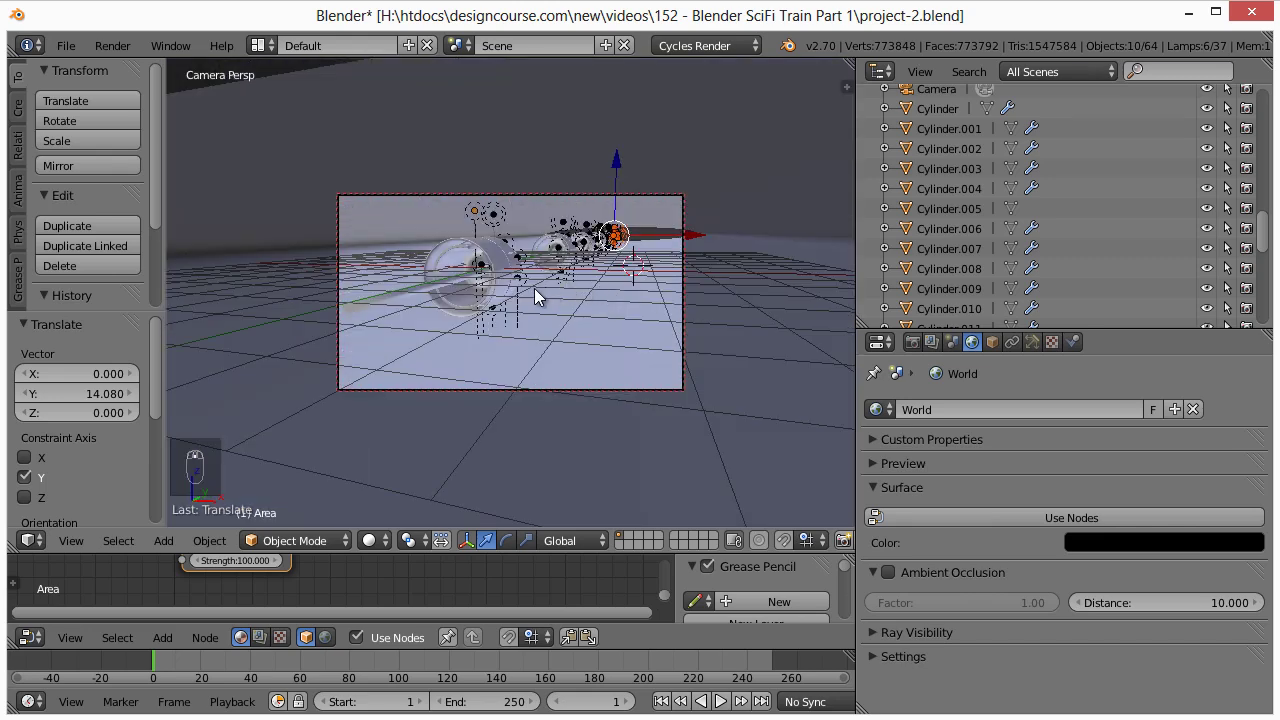
mouse_move(528, 296)
alt+middle_down()
mouse_move(540, 281)
mouse_move(527, 282)
mouse_move(545, 289)
alt+middle_up()
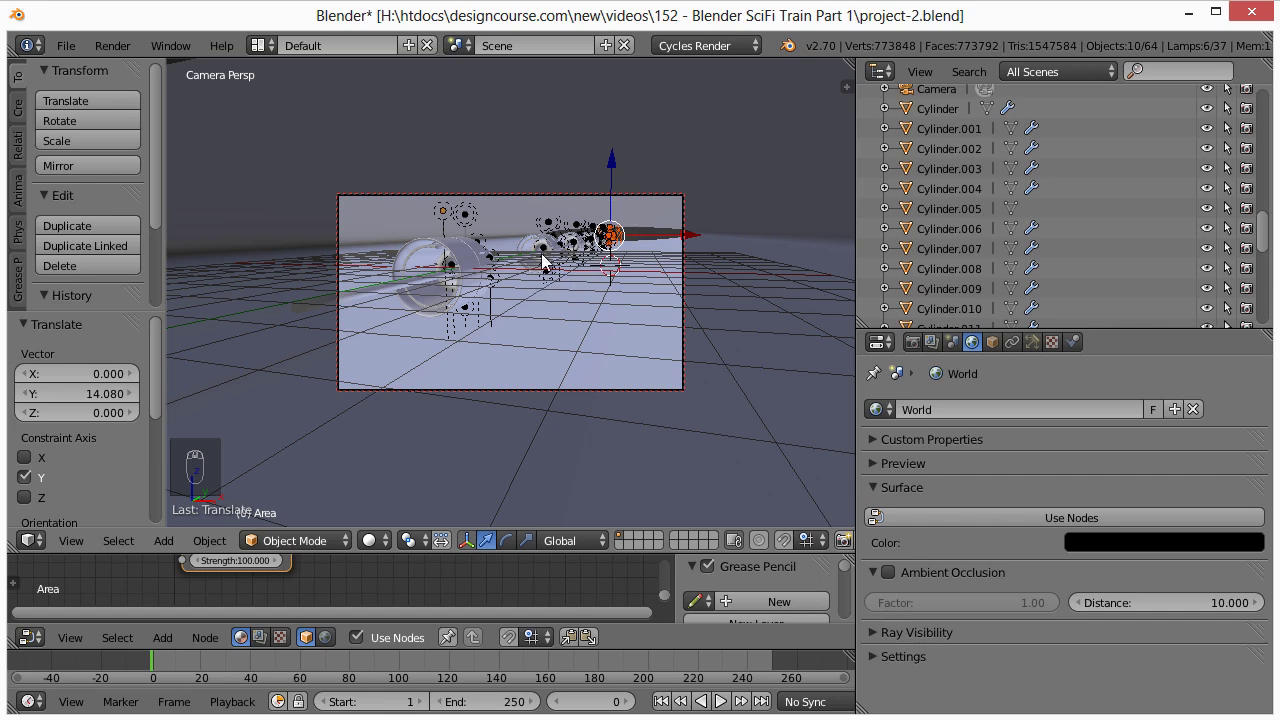
Reframe the camera so the nearest train body fills the foreground and the other bodies recede into the distance
key(ctrl+z)
key(ctrl+z)
key(ctrl+z)
key(ctrl+shift+z)
key(ctrl+shift+z)
key(ctrl+shift+z)
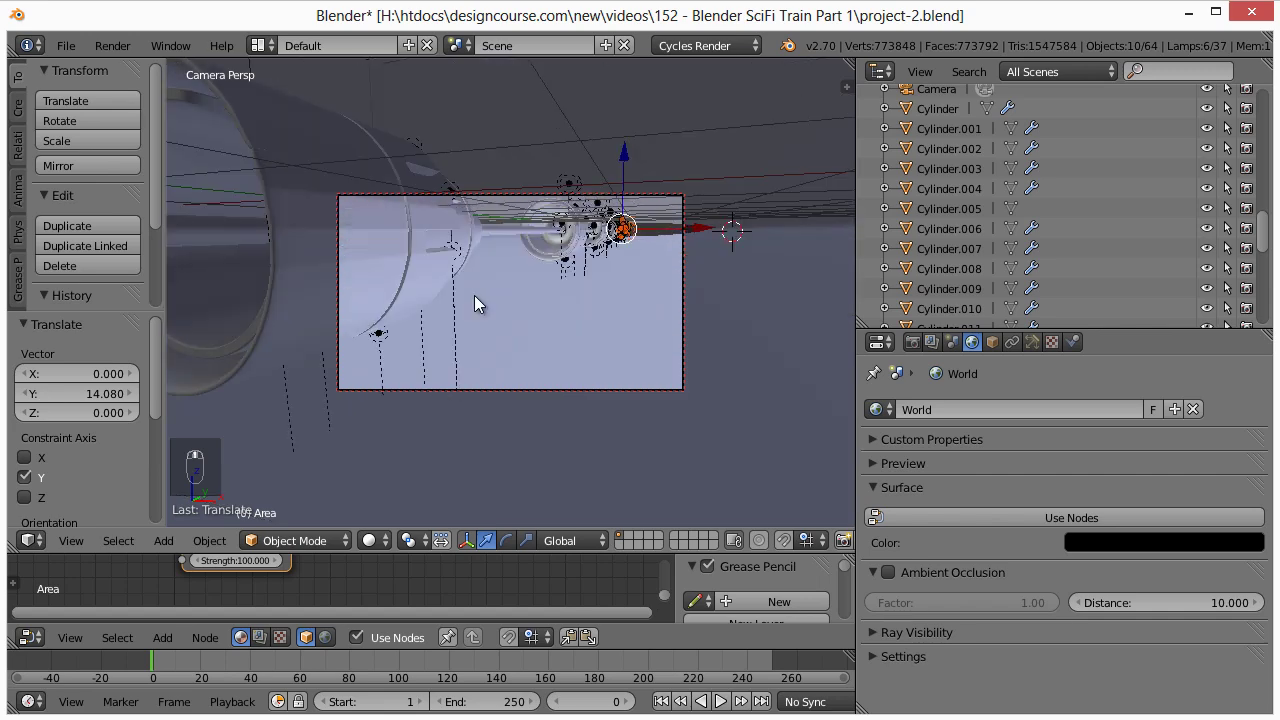
key(ctrl+z)
key(ctrl+shift+z)
key(ctrl+z)
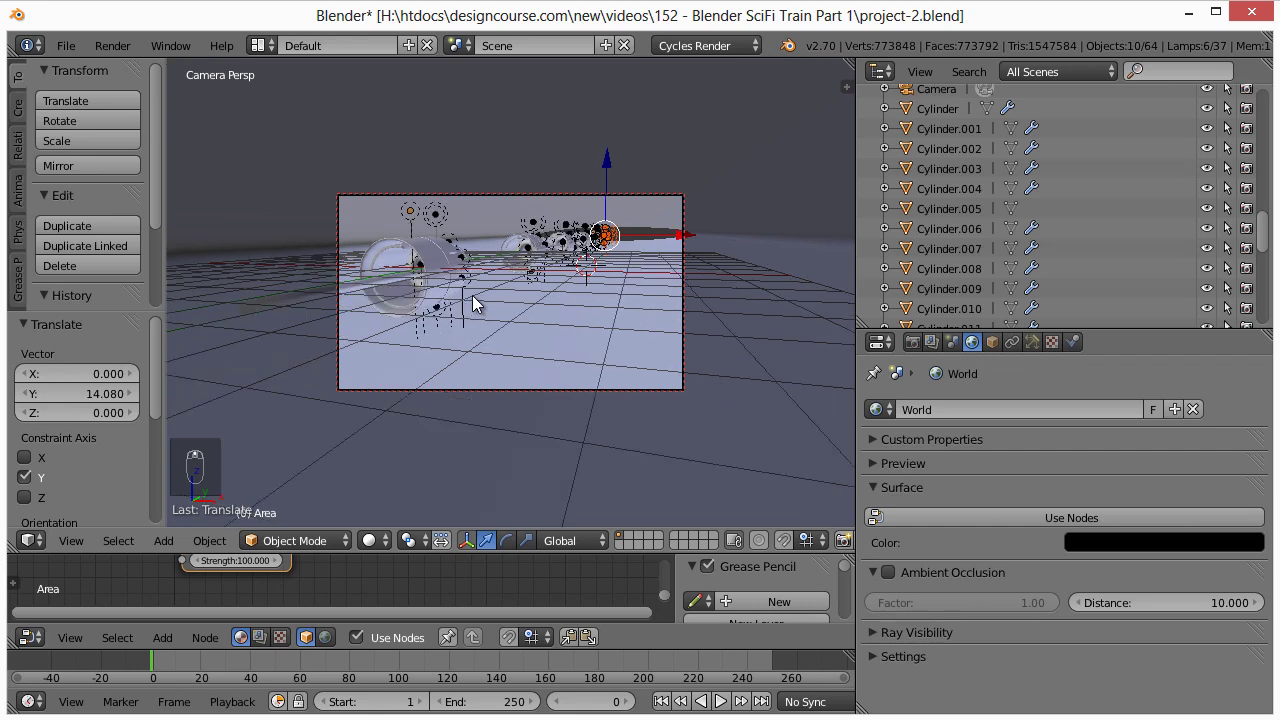
key(ctrl+z)
key(ctrl+z)
key(ctrl+z)
key(ctrl+z)
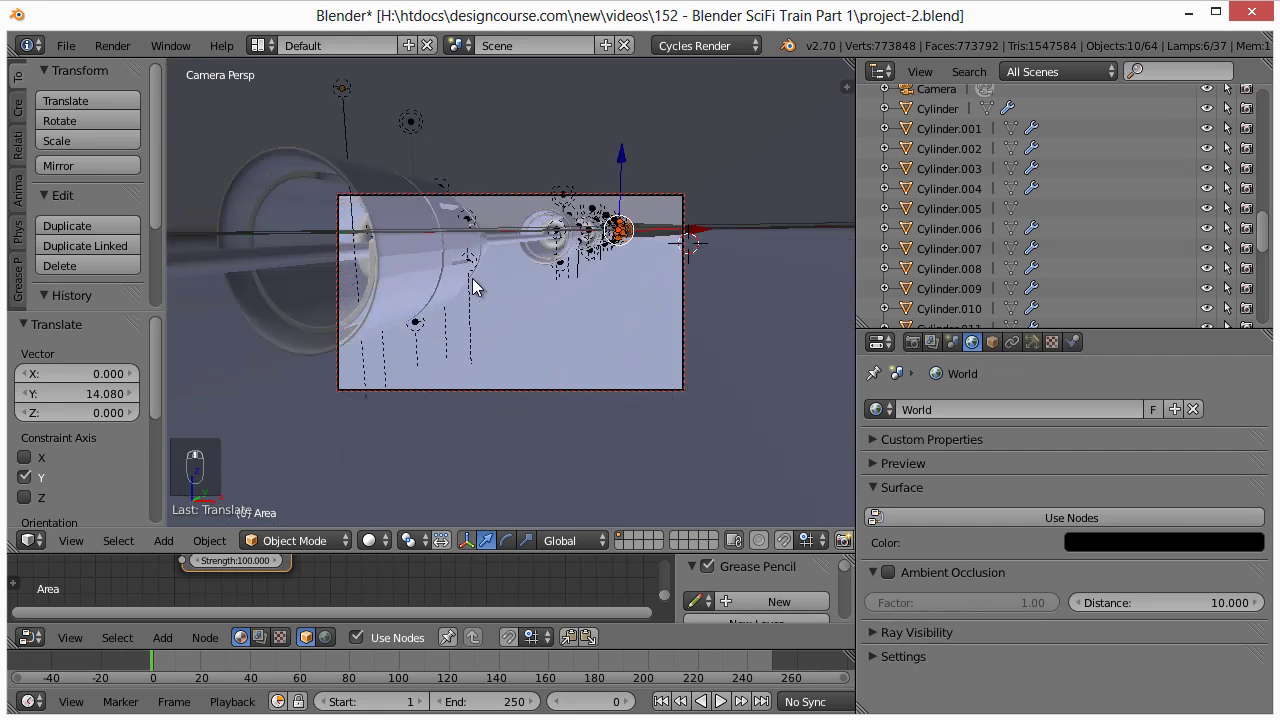
key(ctrl+z)
key(ctrl+z)
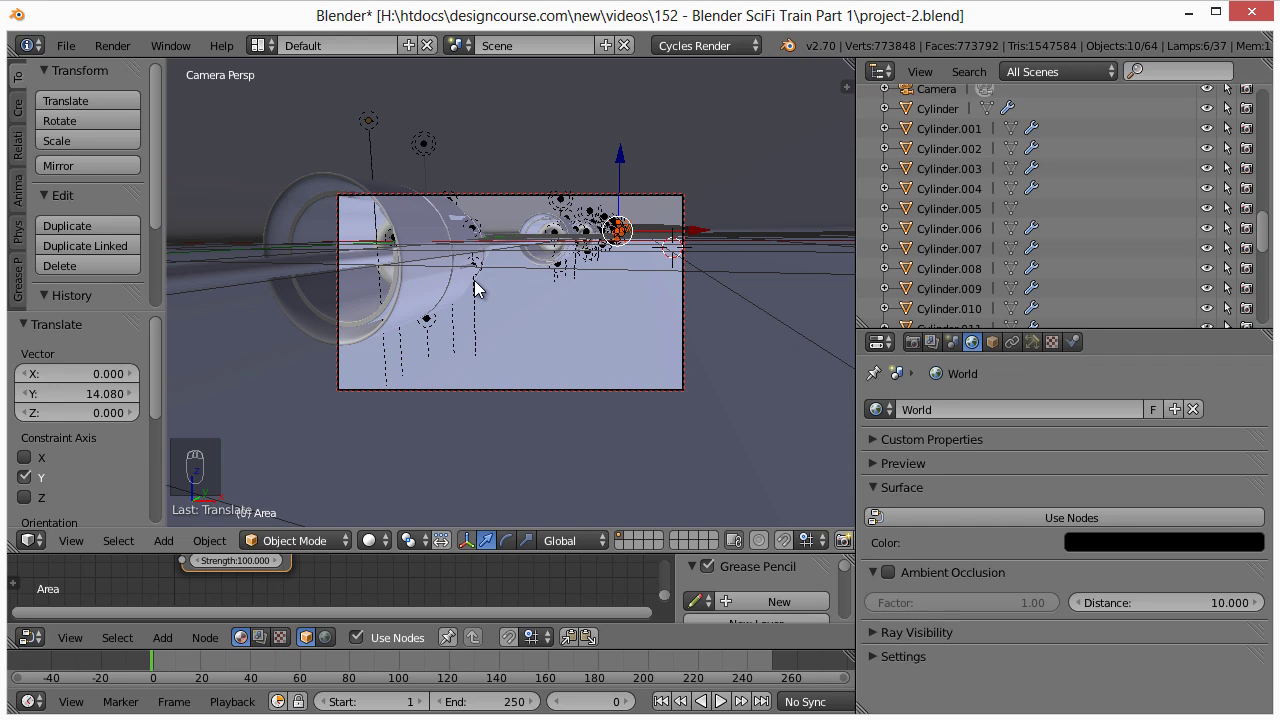
key(ctrl+z)
key(ctrl+z)
key(ctrl+z)
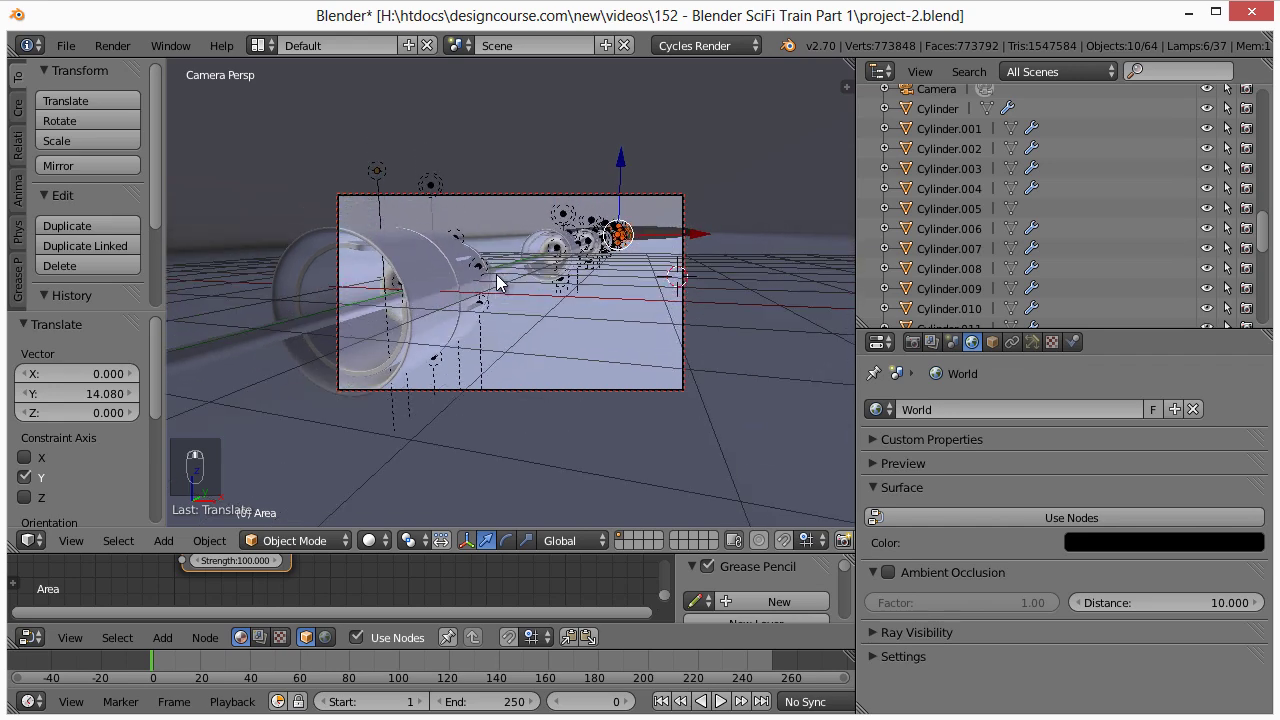
key(ctrl+z)
key(ctrl+z)
key(ctrl+z)
key(ctrl+z)
key(ctrl+z)
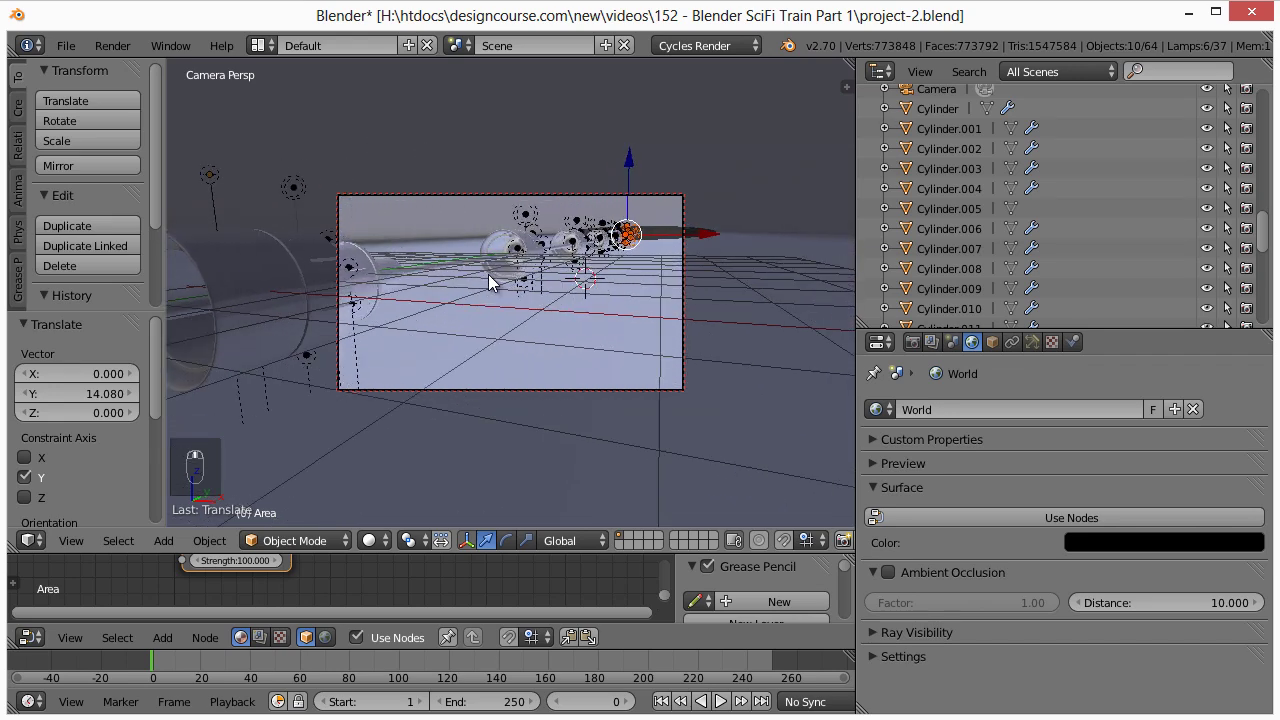
key(ctrl+z)
key(ctrl+z)
key(ctrl+z)
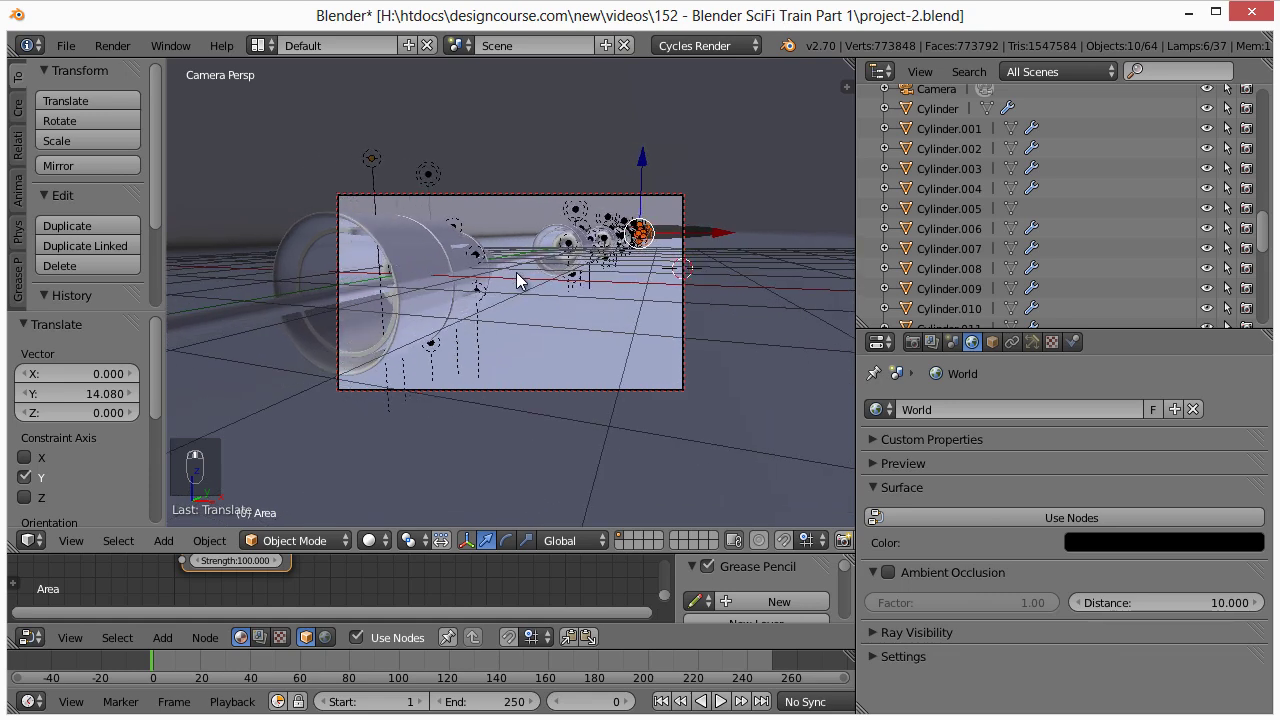
key(ctrl+z)
key(ctrl+z)
key(ctrl+z)
key(ctrl+z)
key(ctrl+z)
key(ctrl+z)
key(ctrl+z)
key(ctrl+z)
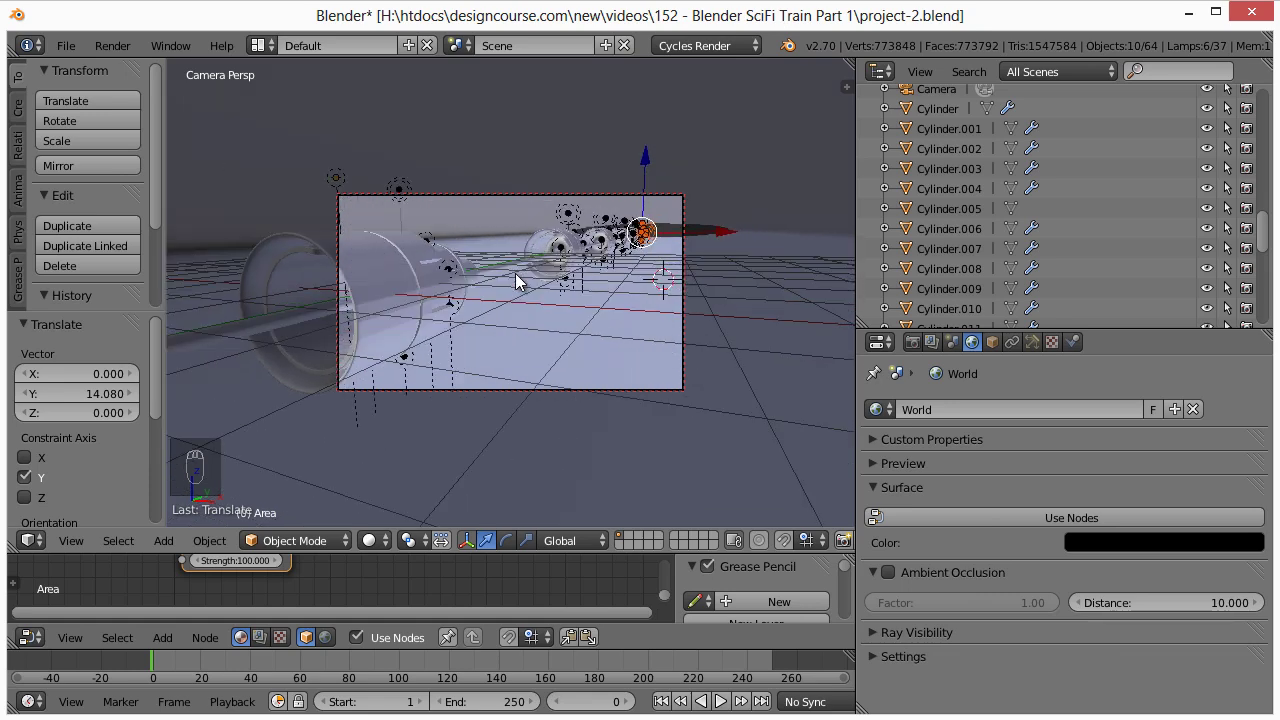
Preview the camera view with Rendered shading and fine-tune the framing so the nearest body is partly cropped by the frame's edge
click(375, 540)
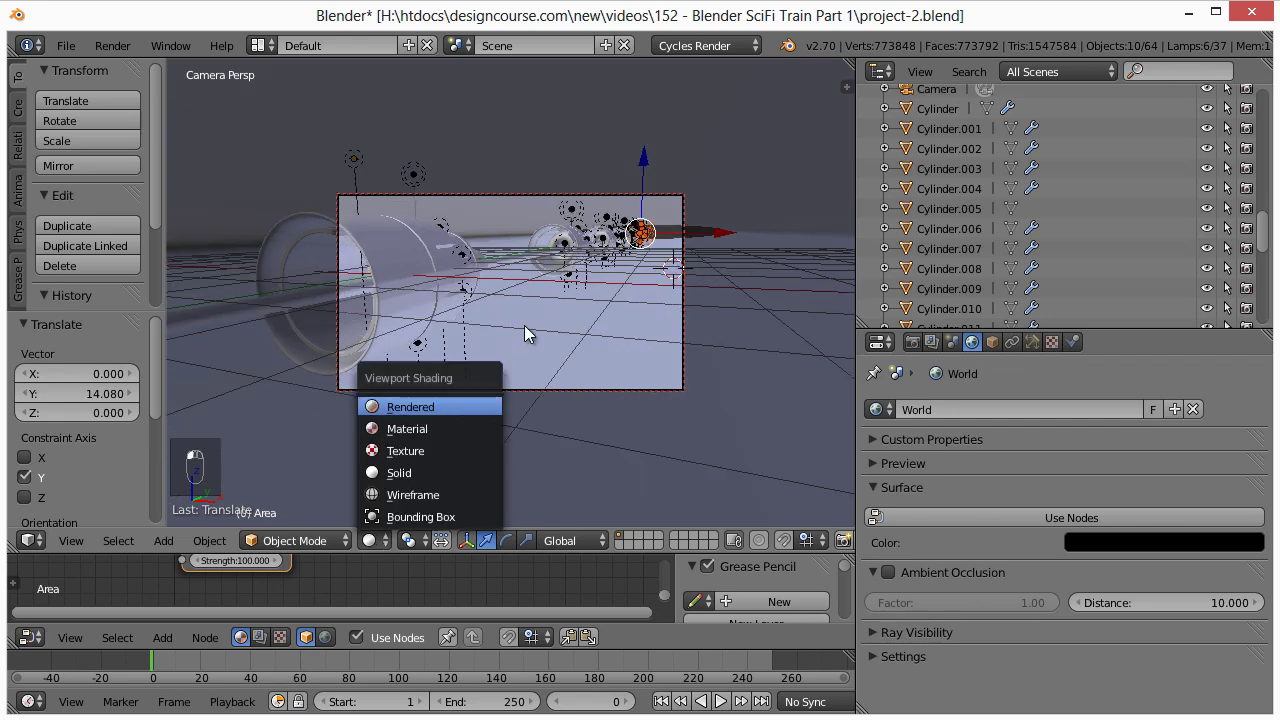
key(Return)
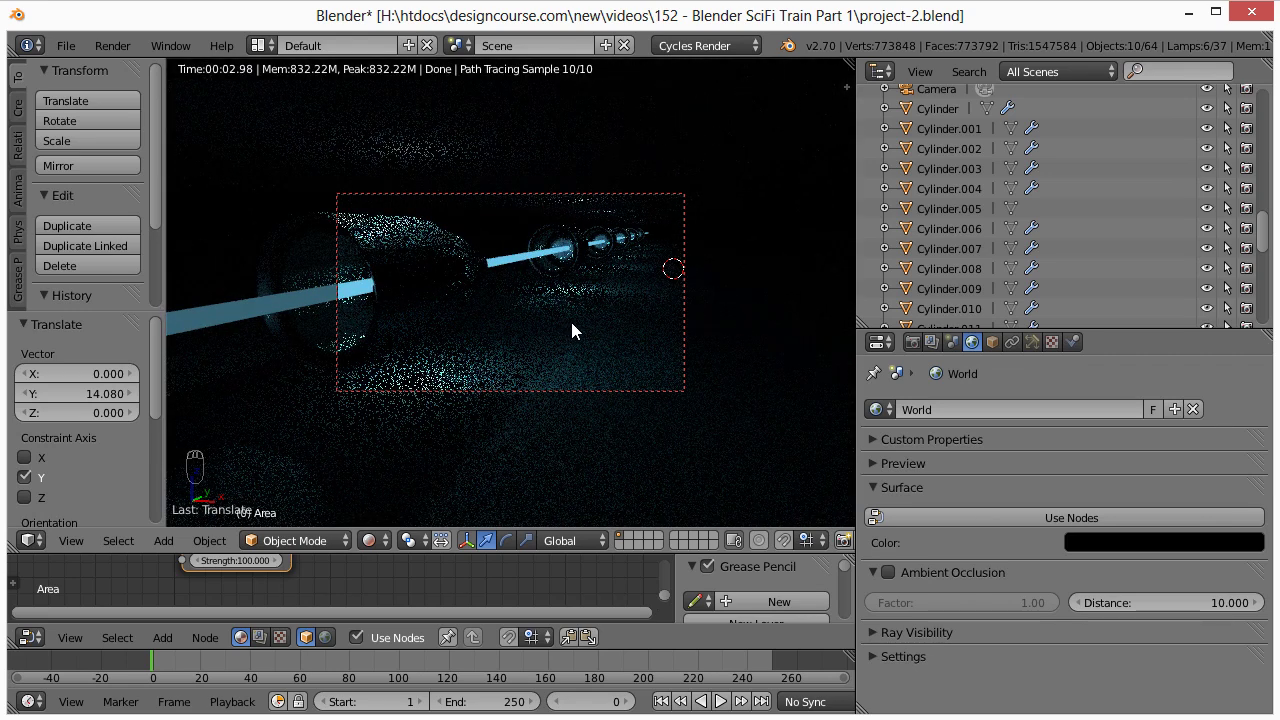
scroll(564, 318, down, 1)
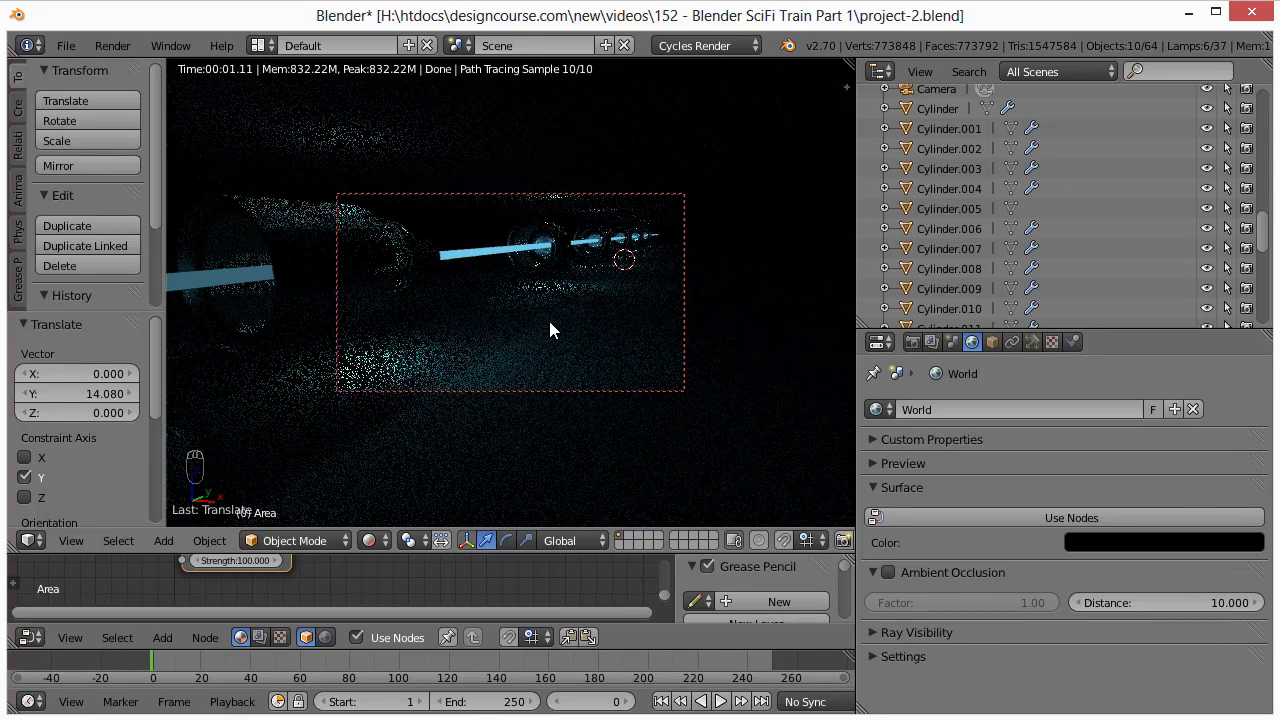
scroll(554, 322, up, 1)
scroll(553, 321, up, 2)
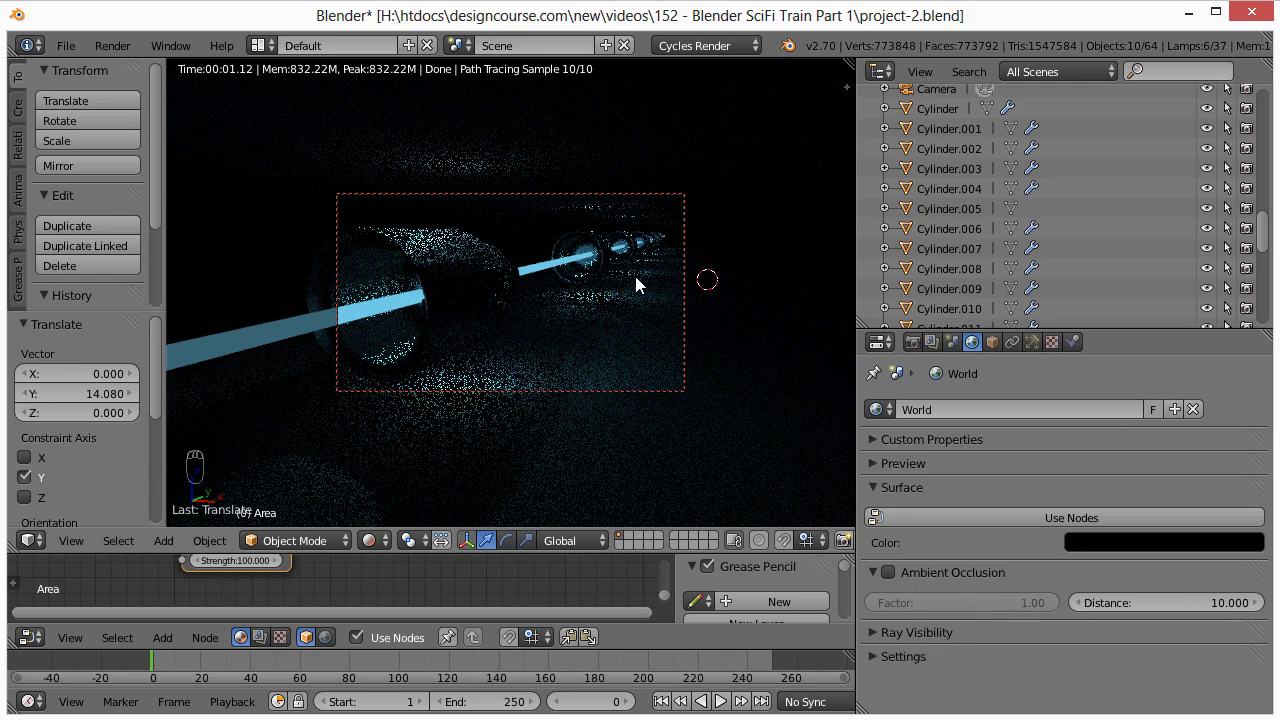
scroll(584, 296, down, 3)
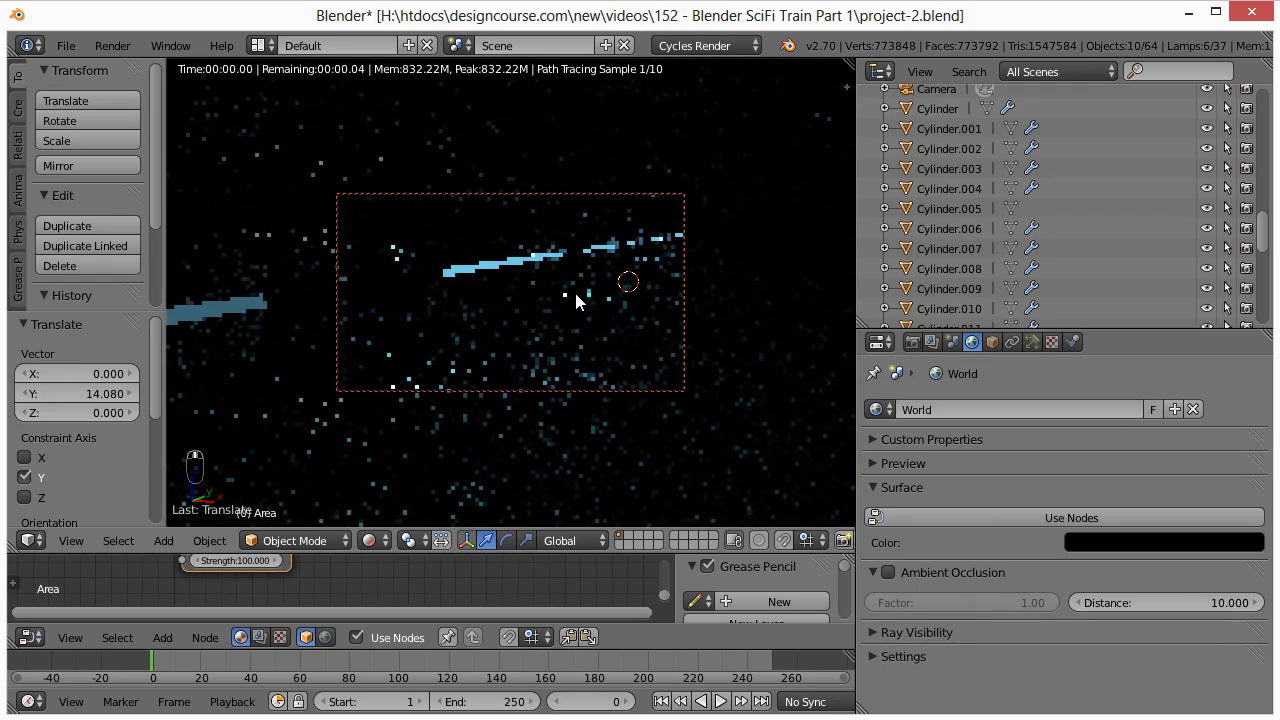
scroll(578, 300, up, 2)
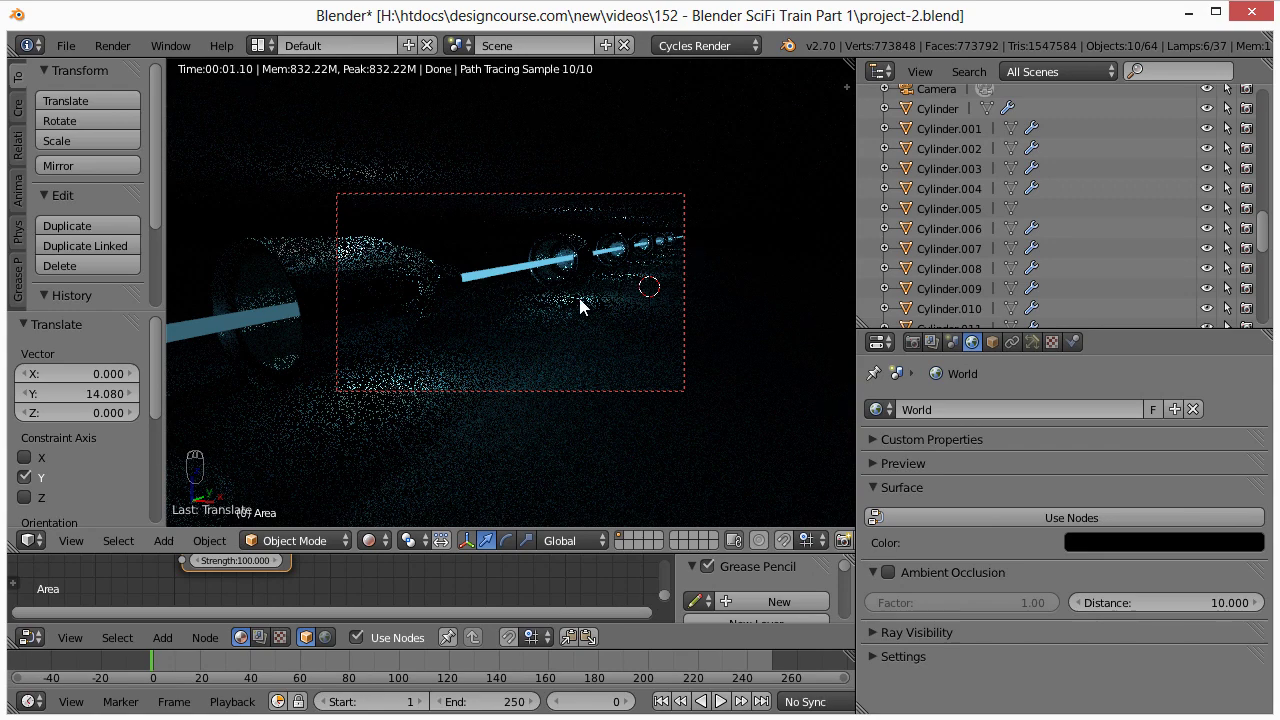
scroll(568, 313, up, 1)
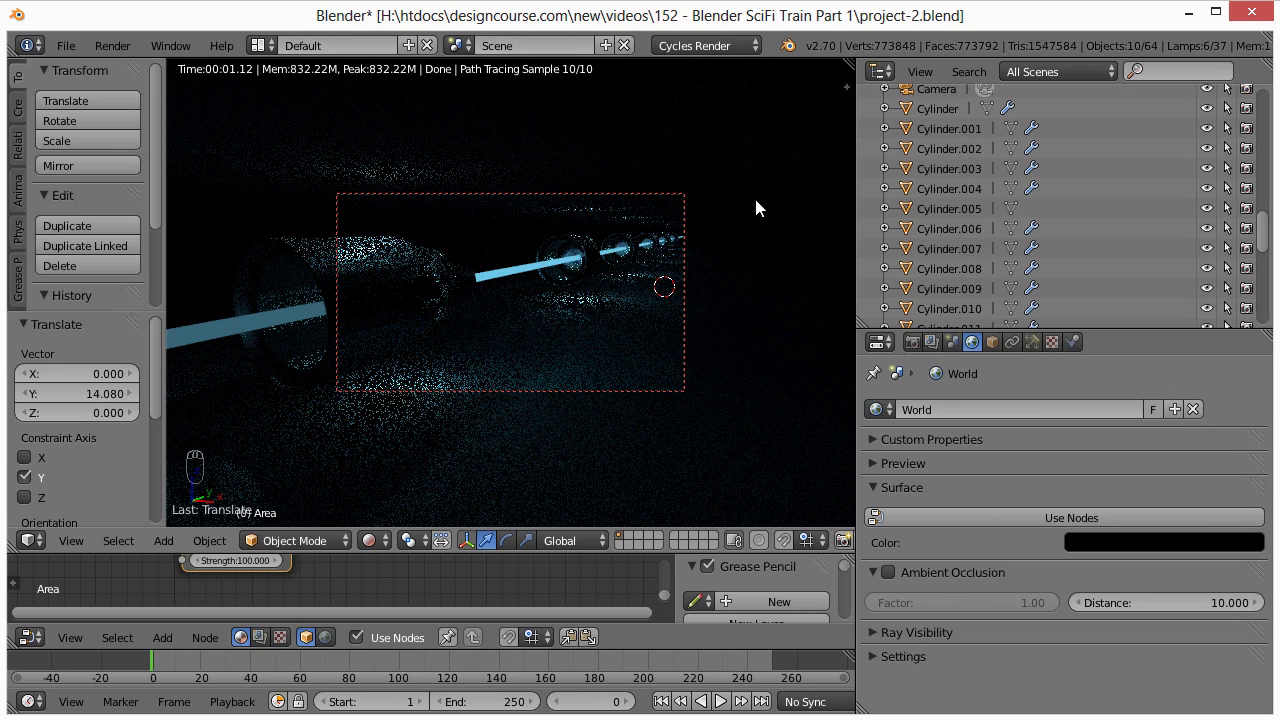
Check the render sample count in the scene's sampling settings
click(913, 341)
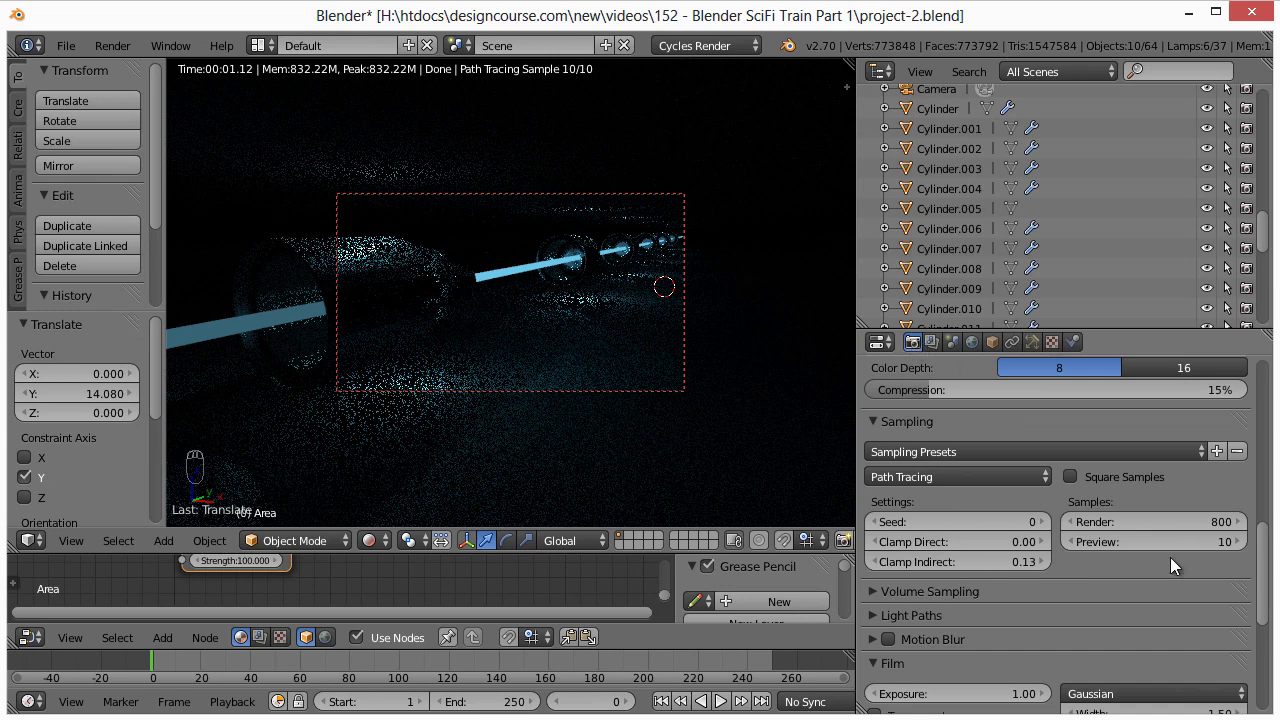
click(1191, 522)
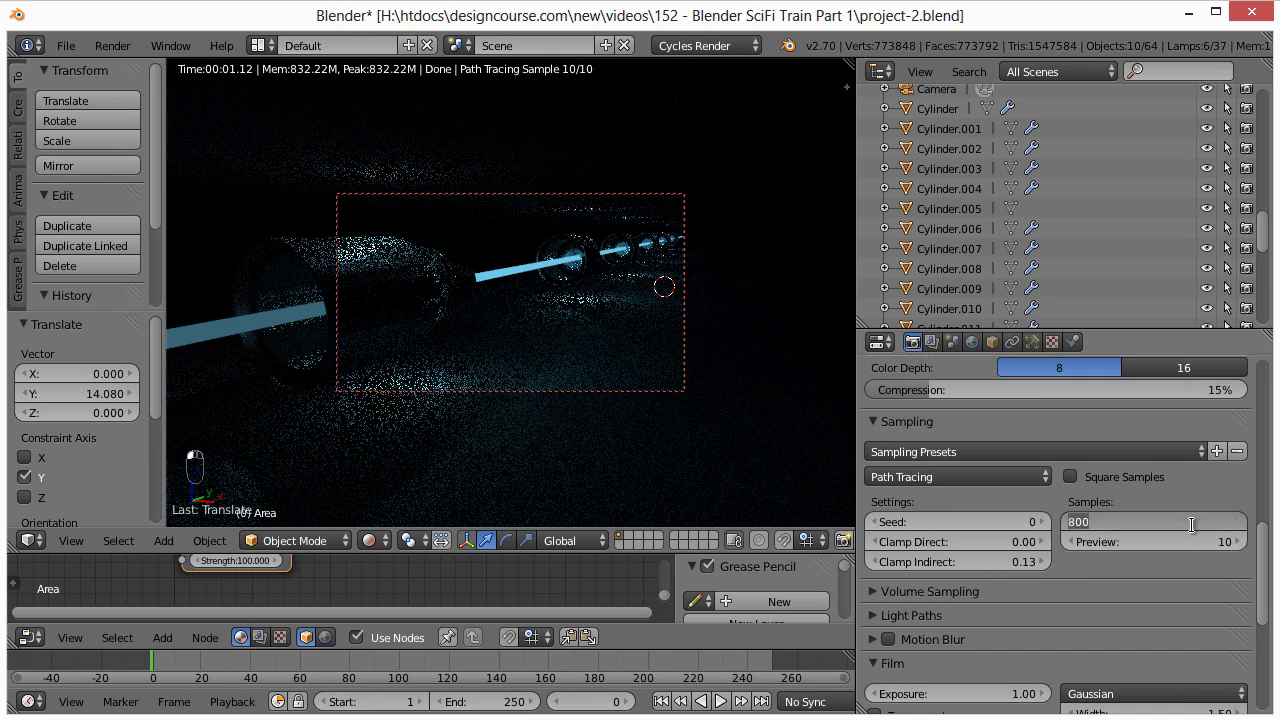
click(1201, 565)
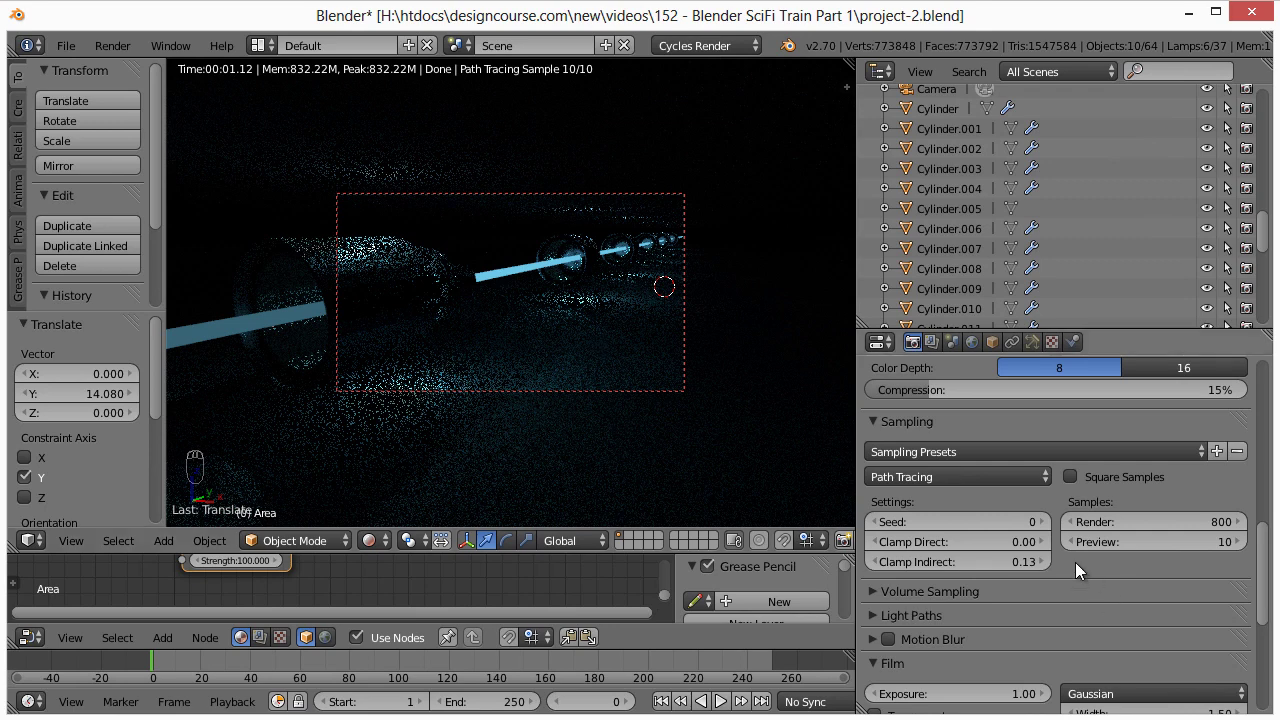
Set the render resolution to 1280 × 720 px at 100% scale
scroll(1061, 558, up, 10)
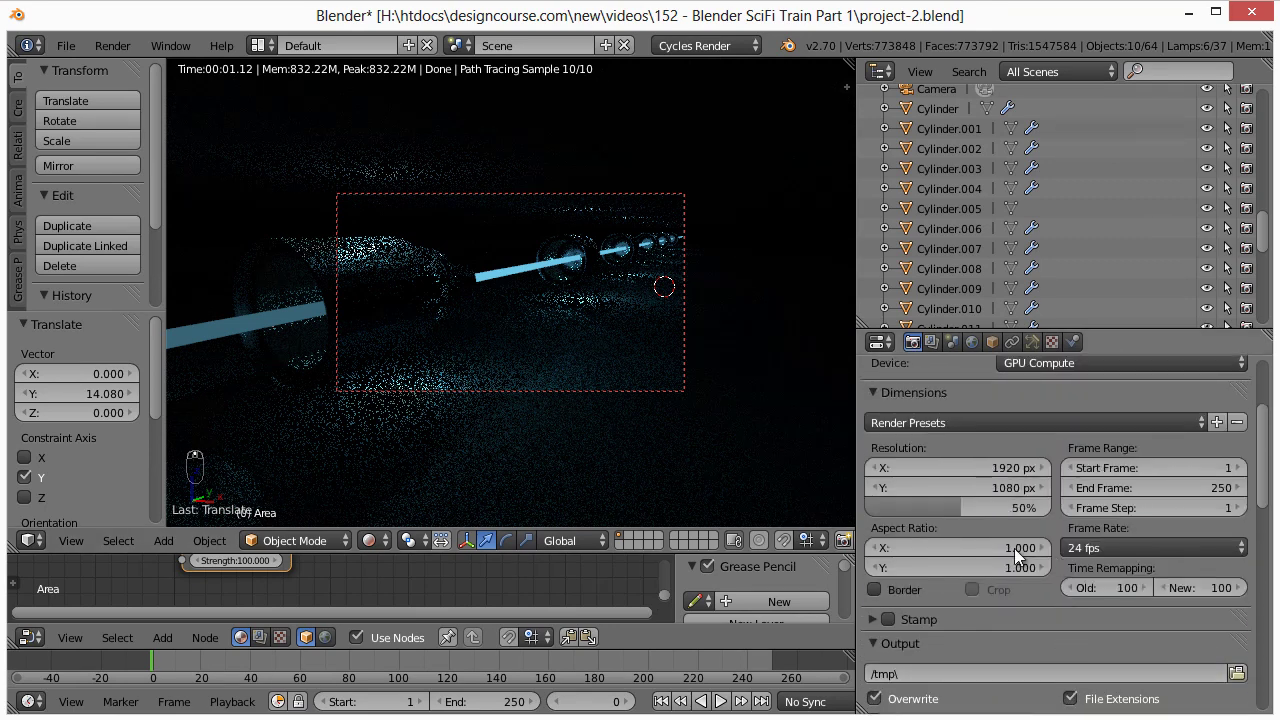
click(980, 468)
text(1280)
key(Tab)
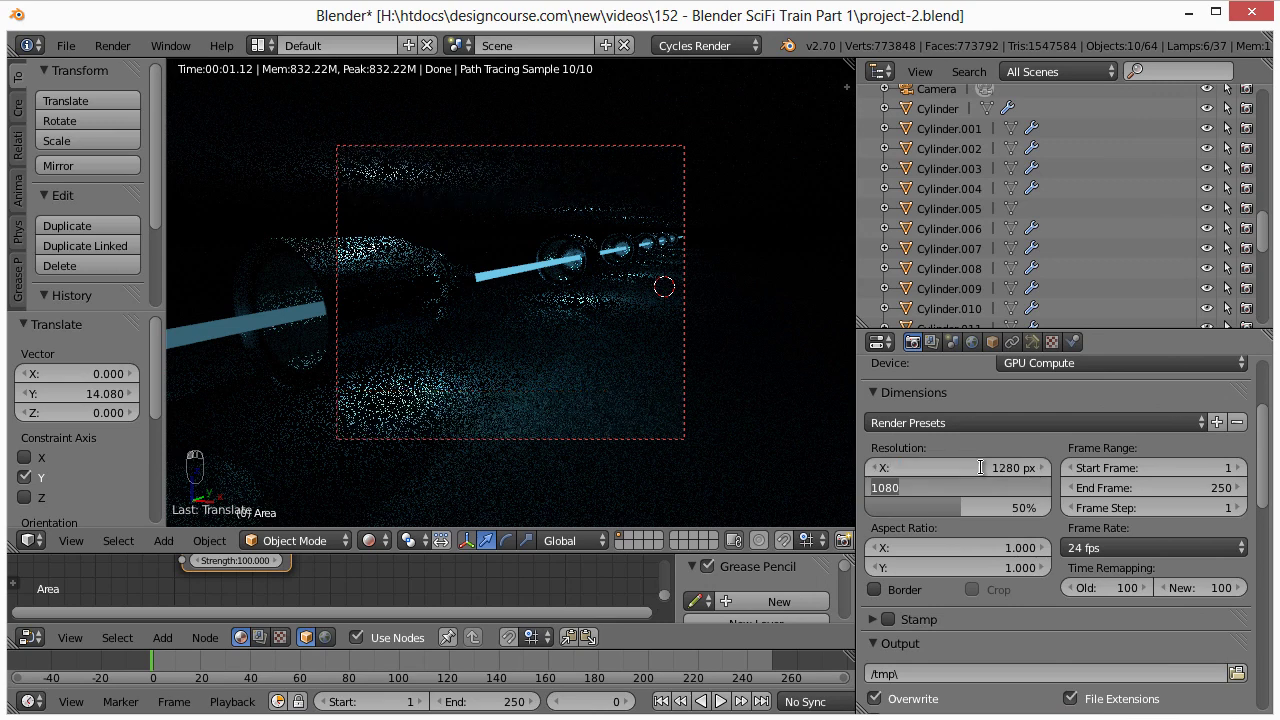
text(720)
key(Return)
drag(968, 505, 1053, 512)
Review the sampling and tile size settings, and render the still image from the camera
scroll(1130, 568, down, 5)
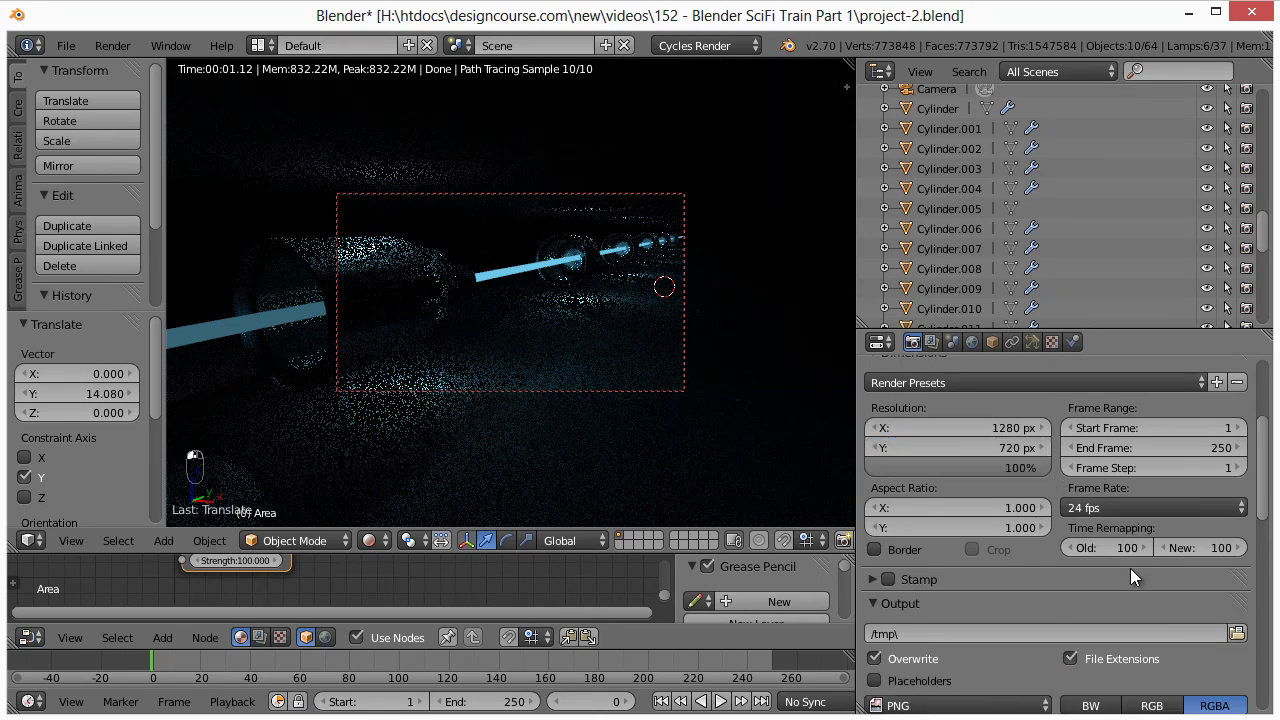
scroll(1132, 568, down, 6)
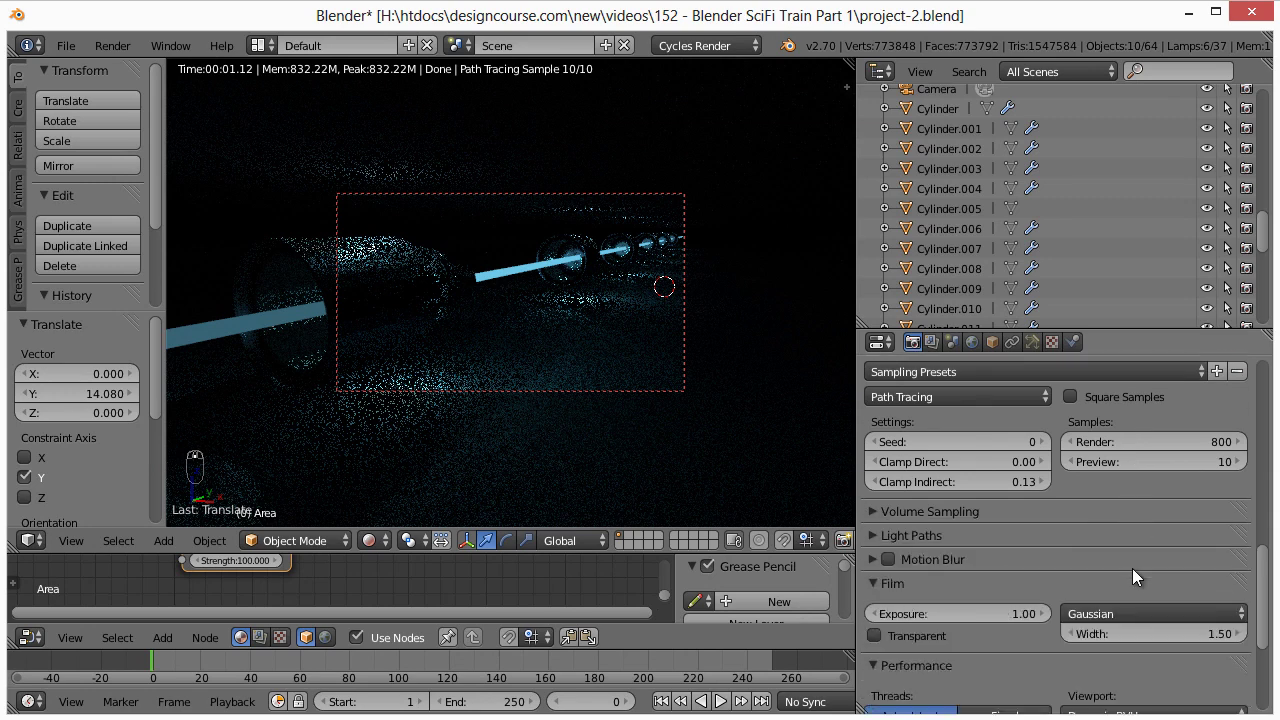
scroll(1132, 568, down, 4)
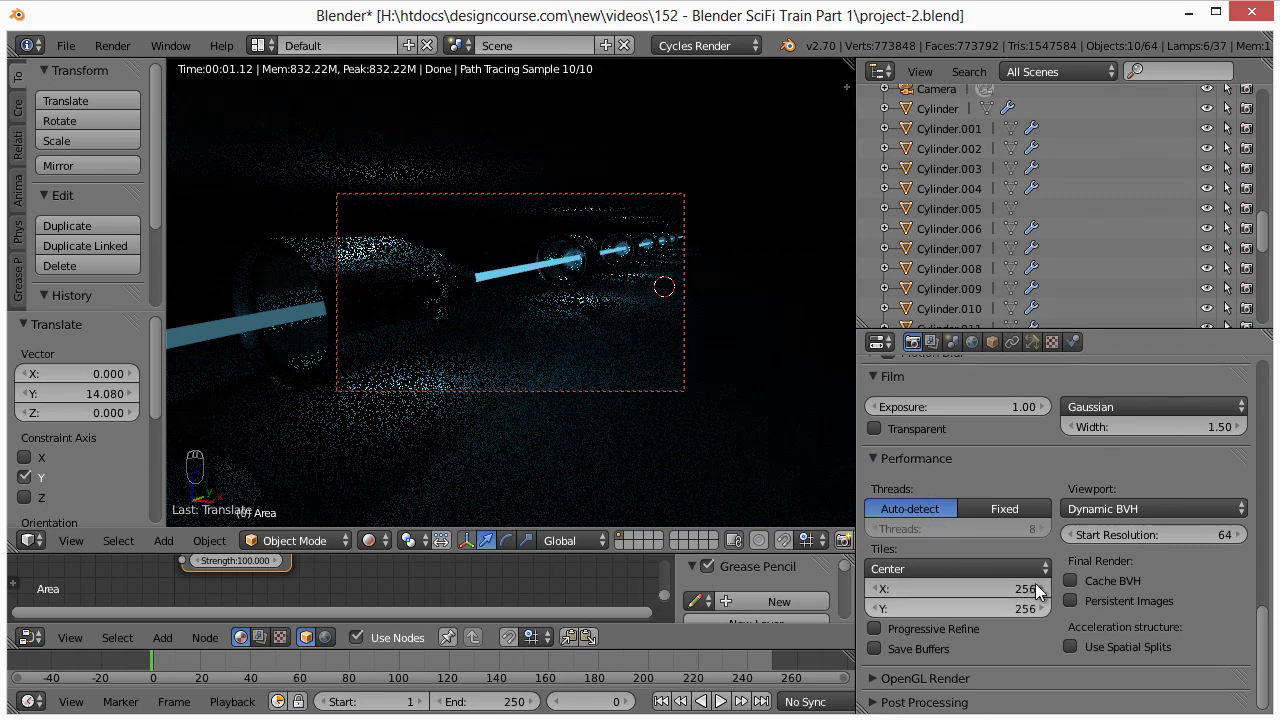
scroll(1096, 604, up, 8)
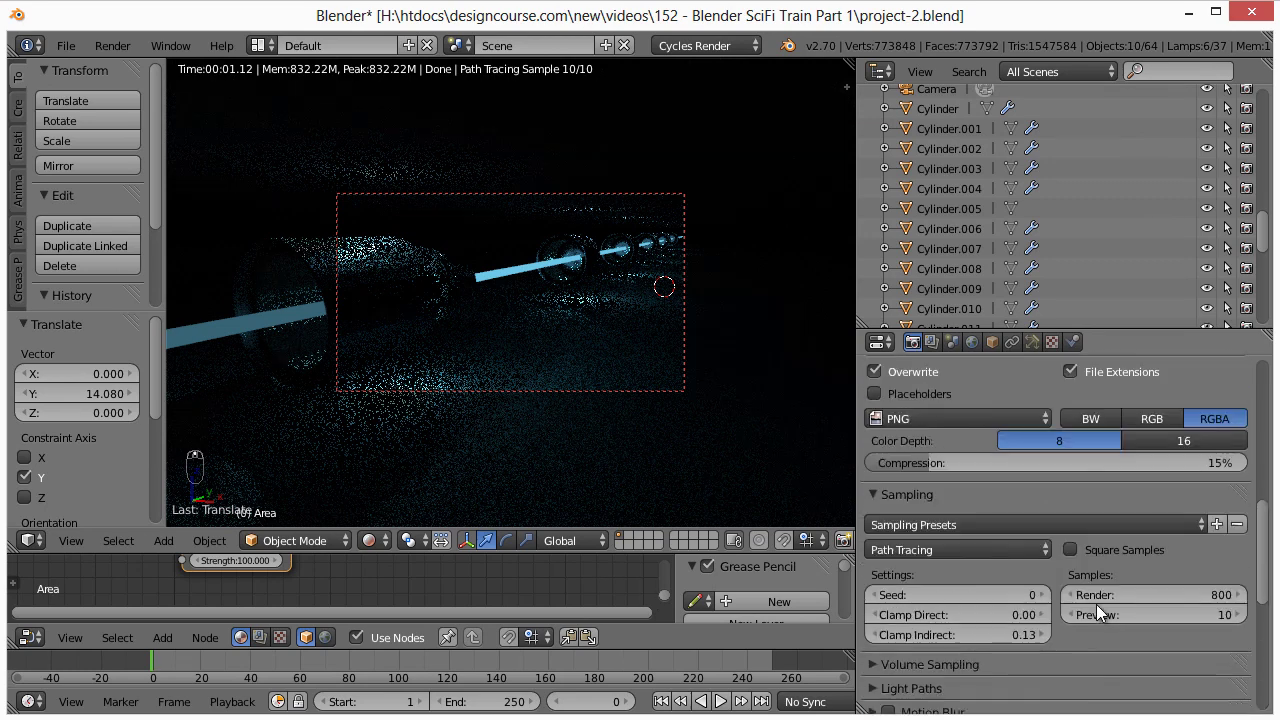
scroll(1096, 604, up, 10)
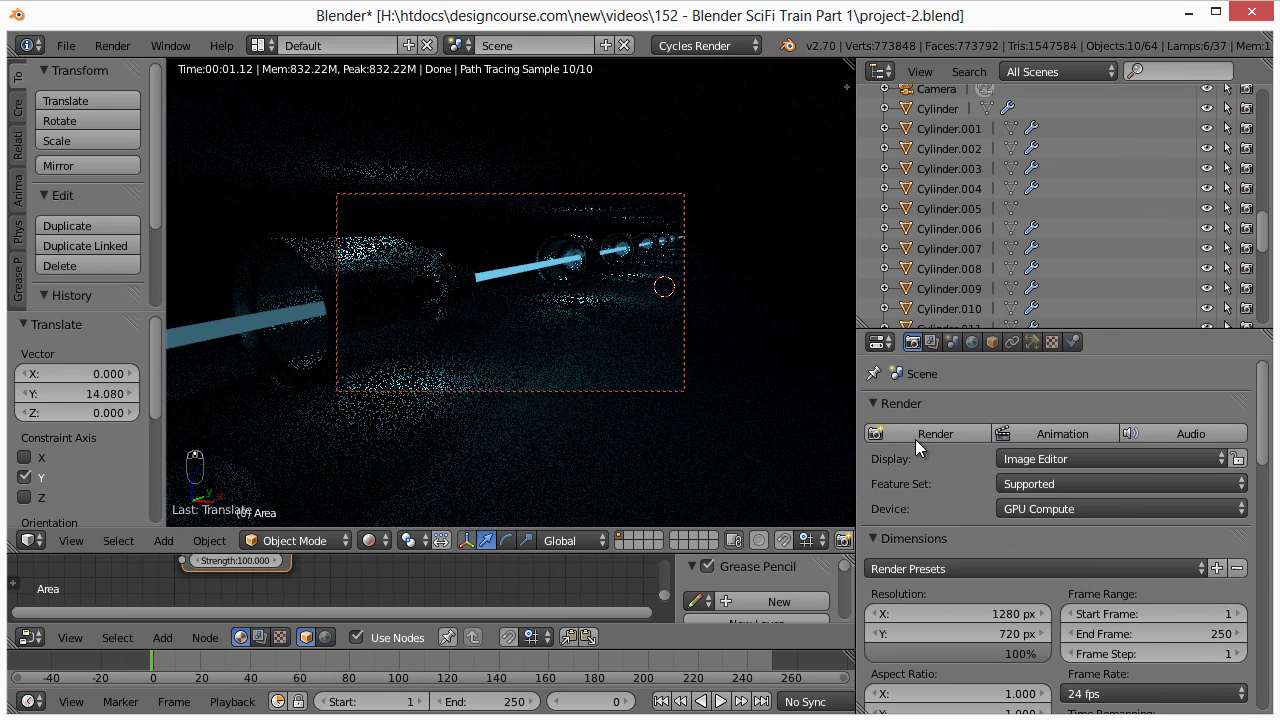
click(915, 438)
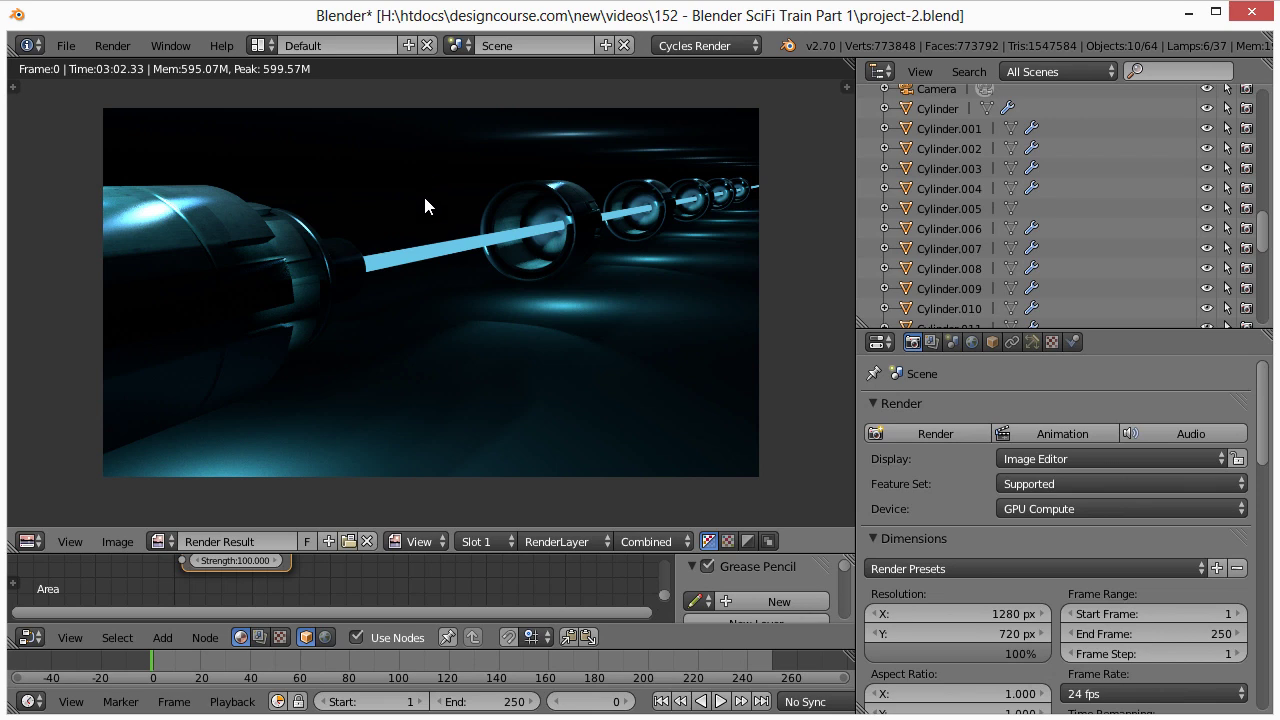
Save the rendered image as actual-show.png in the project folder
key(F3)
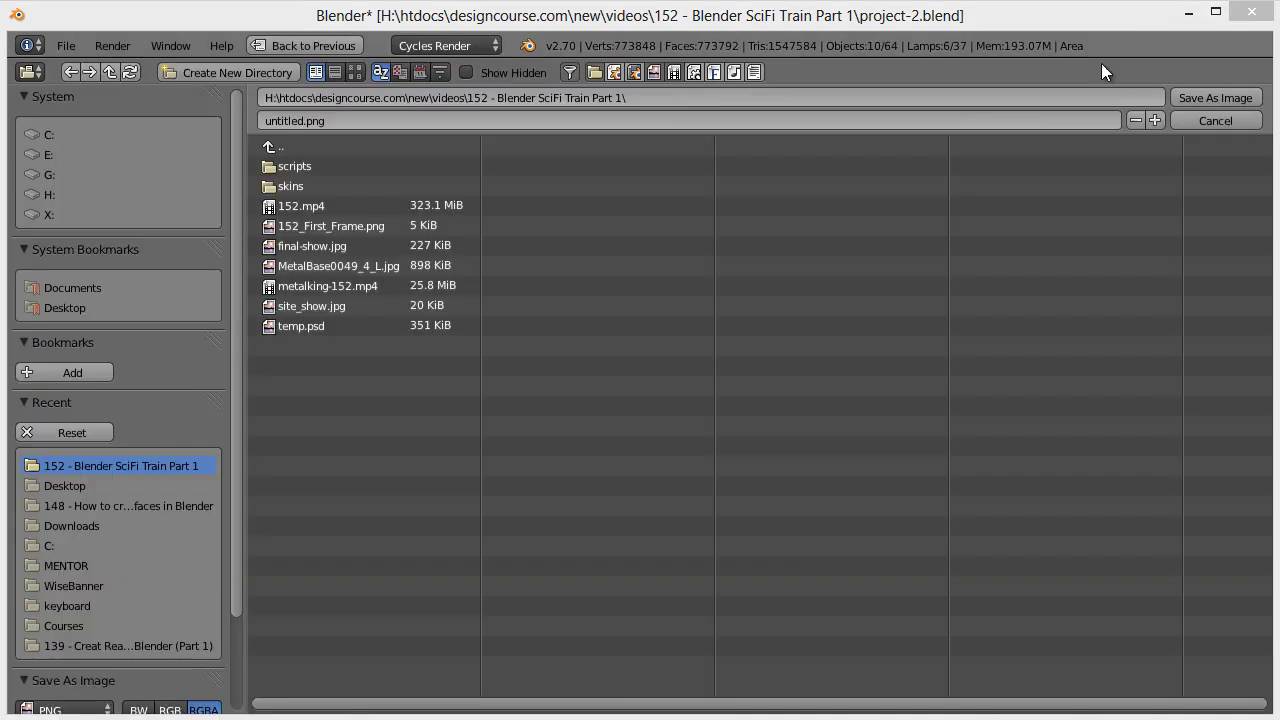
click(370, 119)
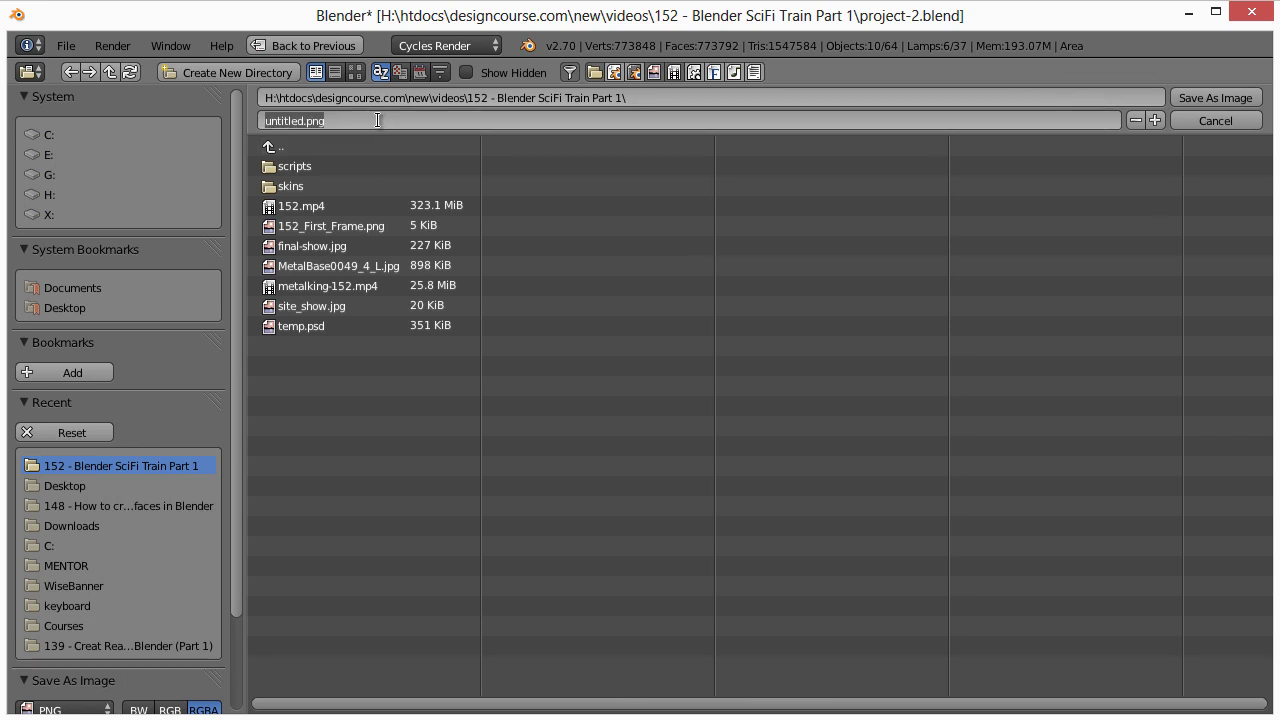
text(actual-show.pn)
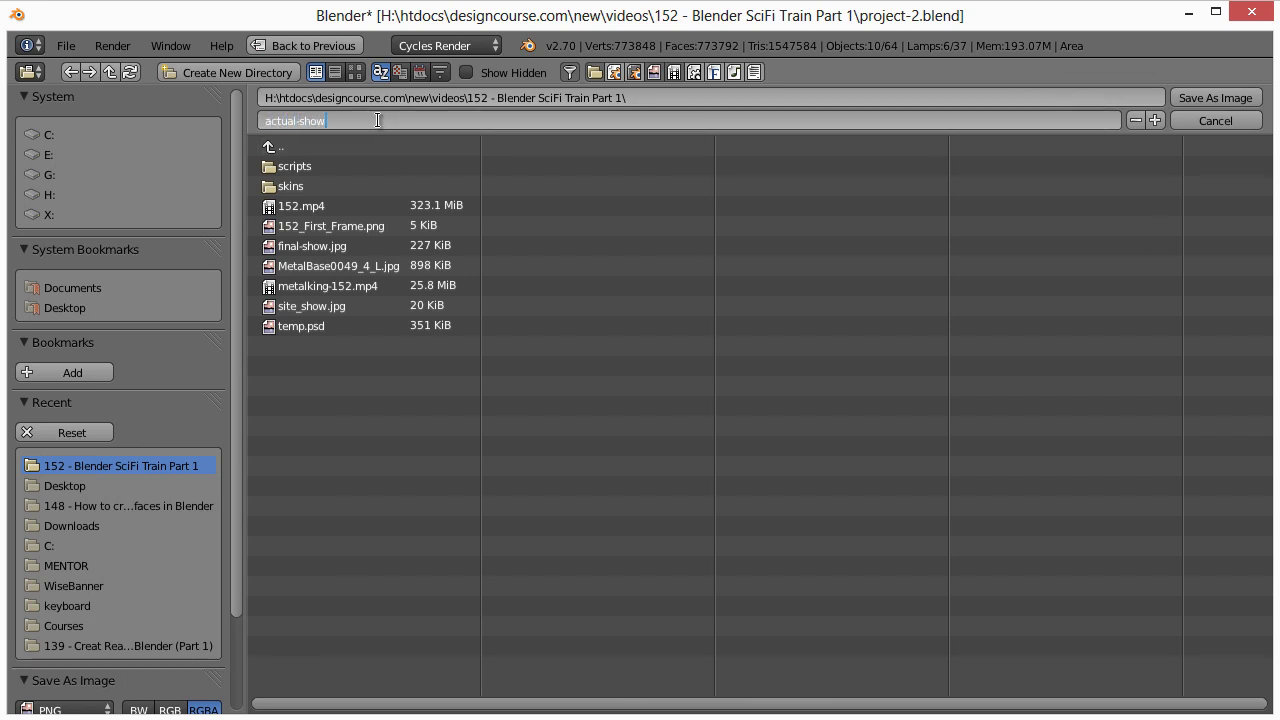
text(g)
key(Return)
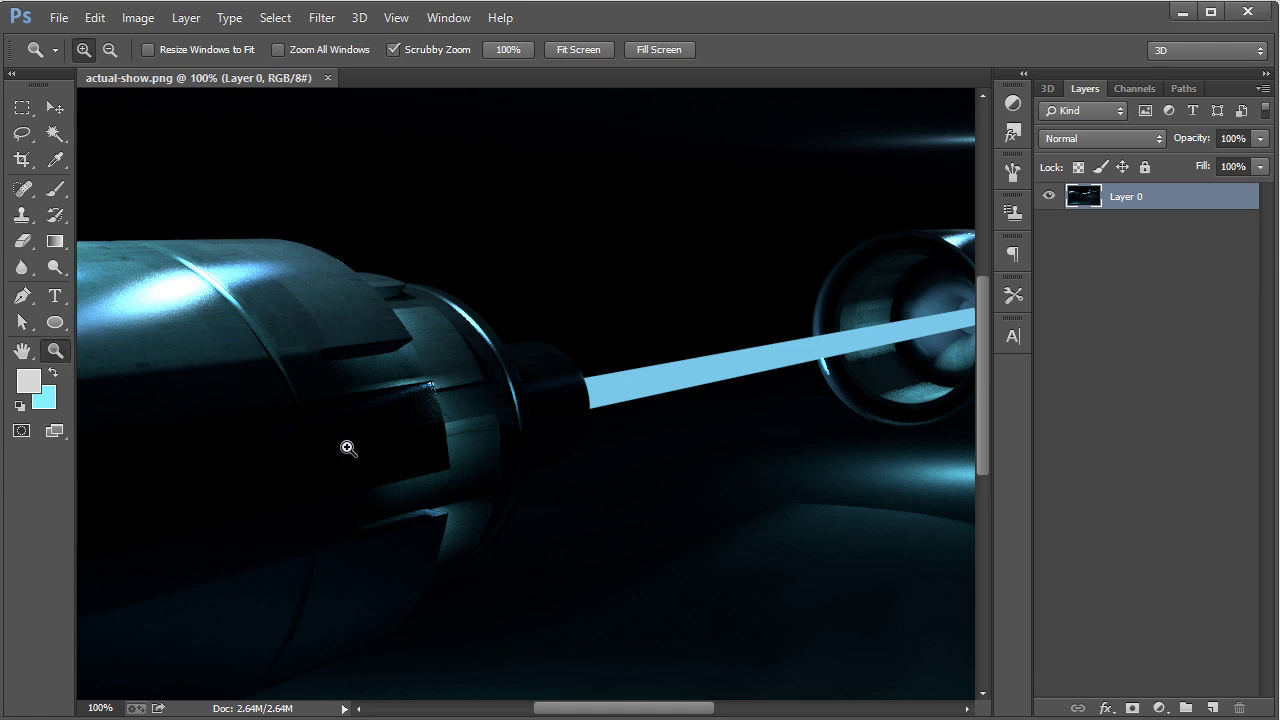
In Photoshop, zoom out on actual-show.png to fit the whole render in view and activate the Move tool
right_click(350, 328)
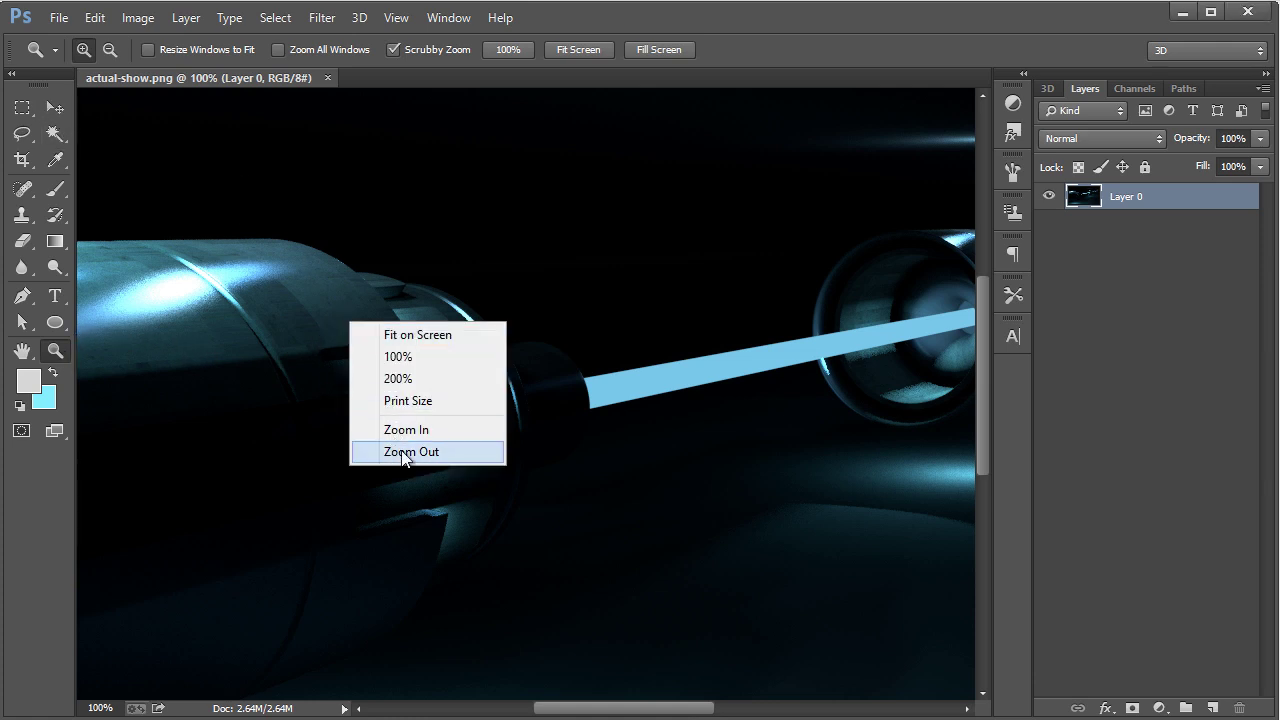
click(385, 449)
click(55, 107)
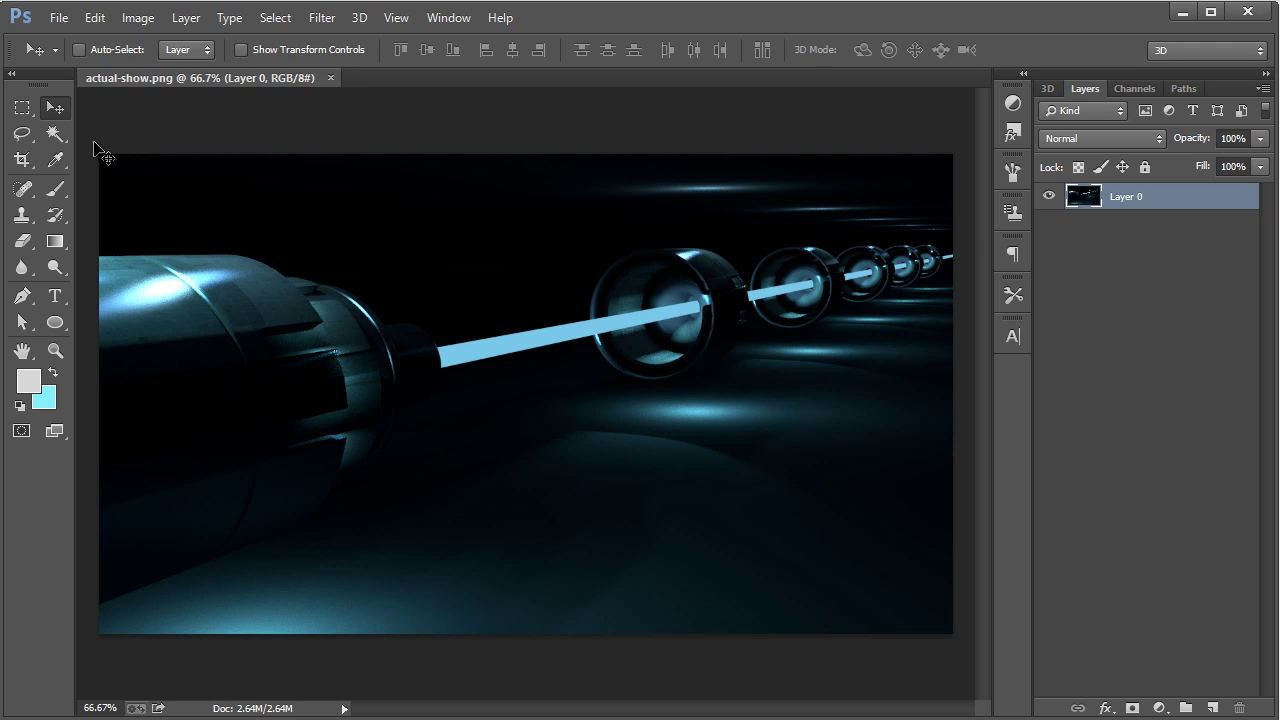
Add a Brightness/Contrast adjustment layer above the render with brightness 77 and contrast -50
click(22, 107)
click(55, 107)
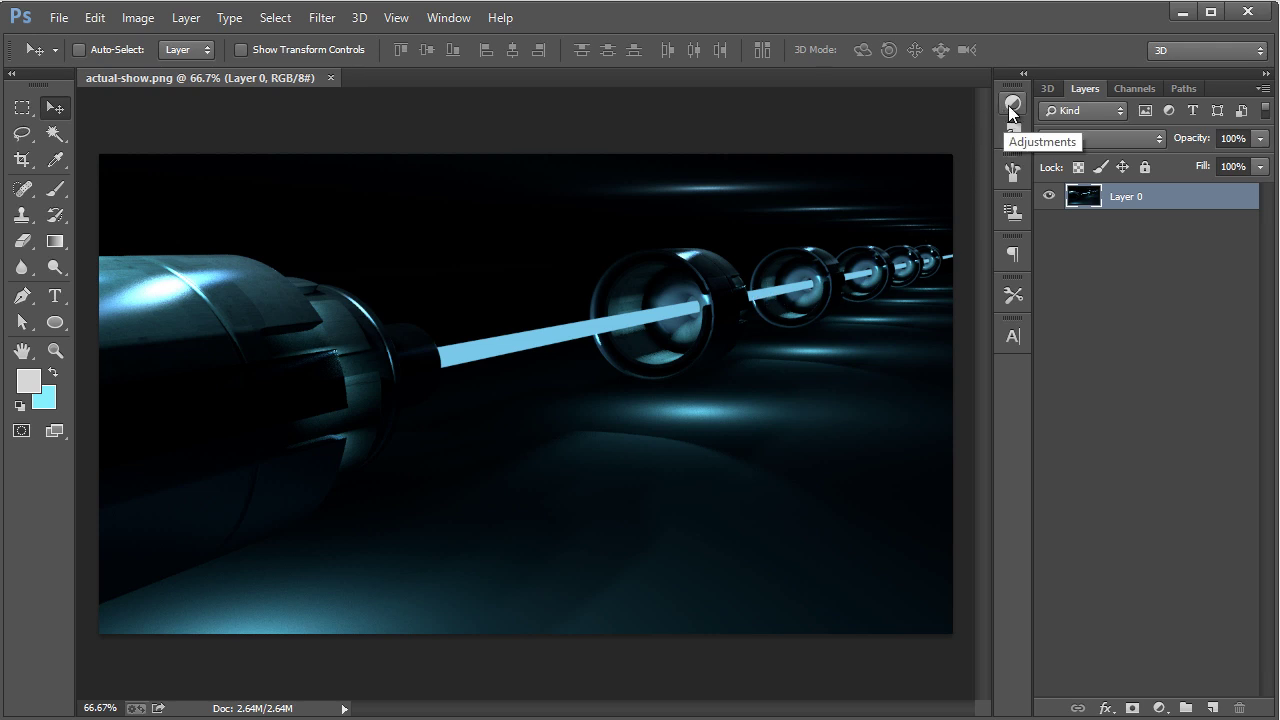
click(1009, 105)
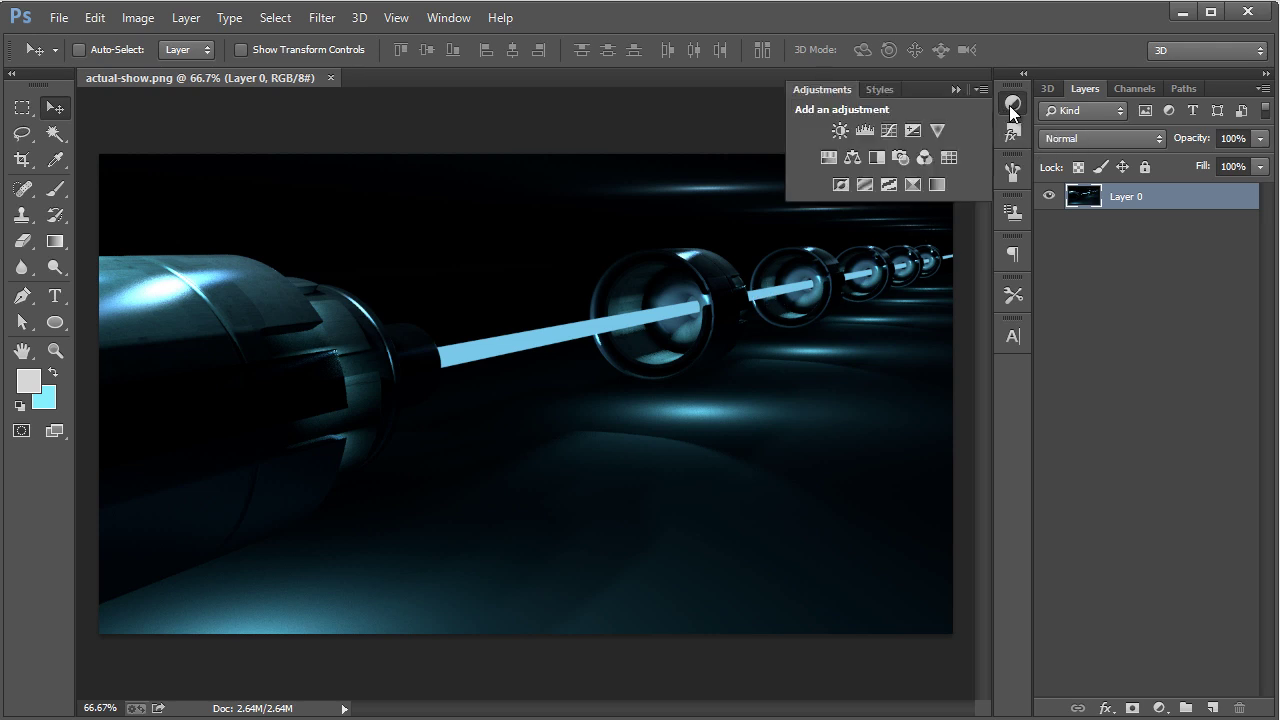
click(449, 18)
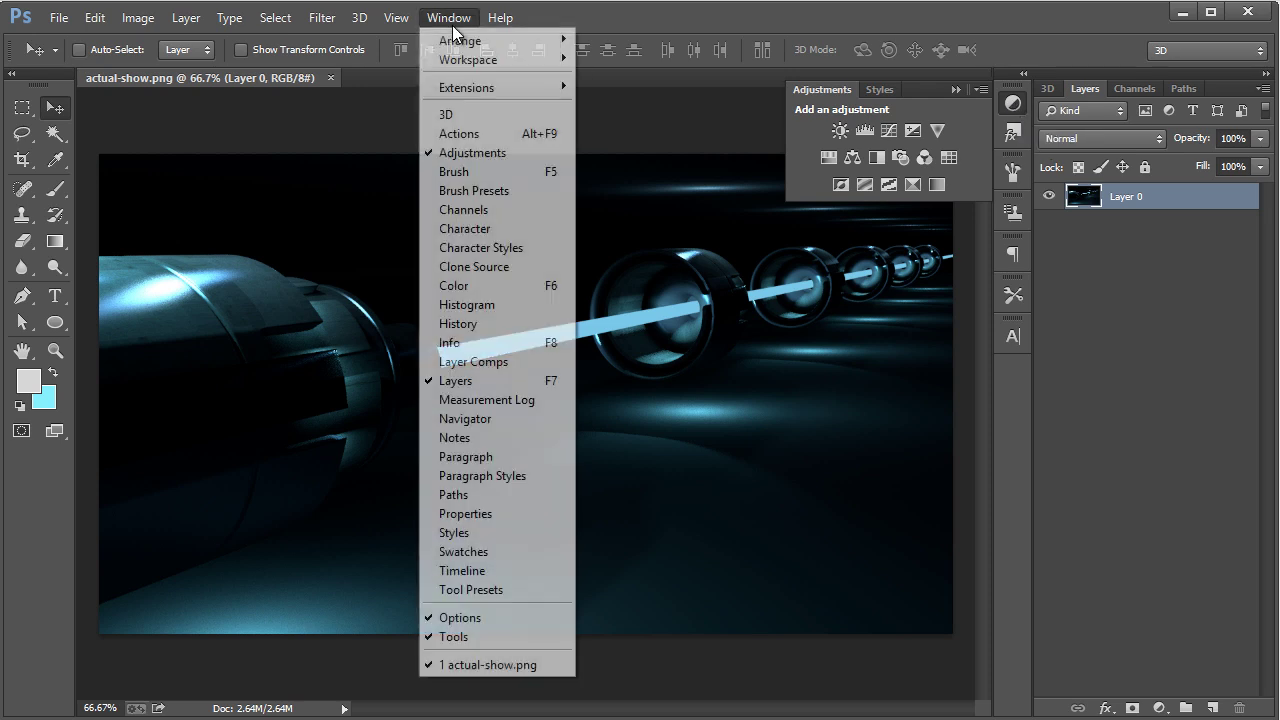
click(811, 27)
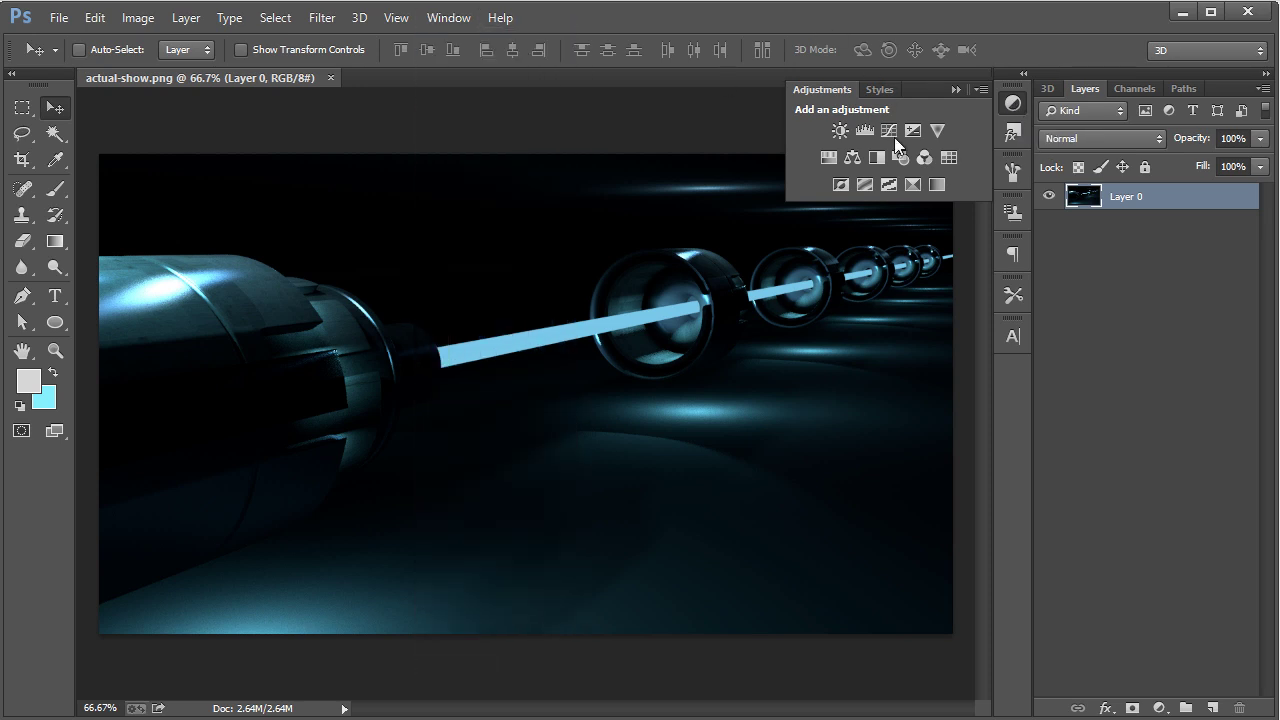
click(837, 133)
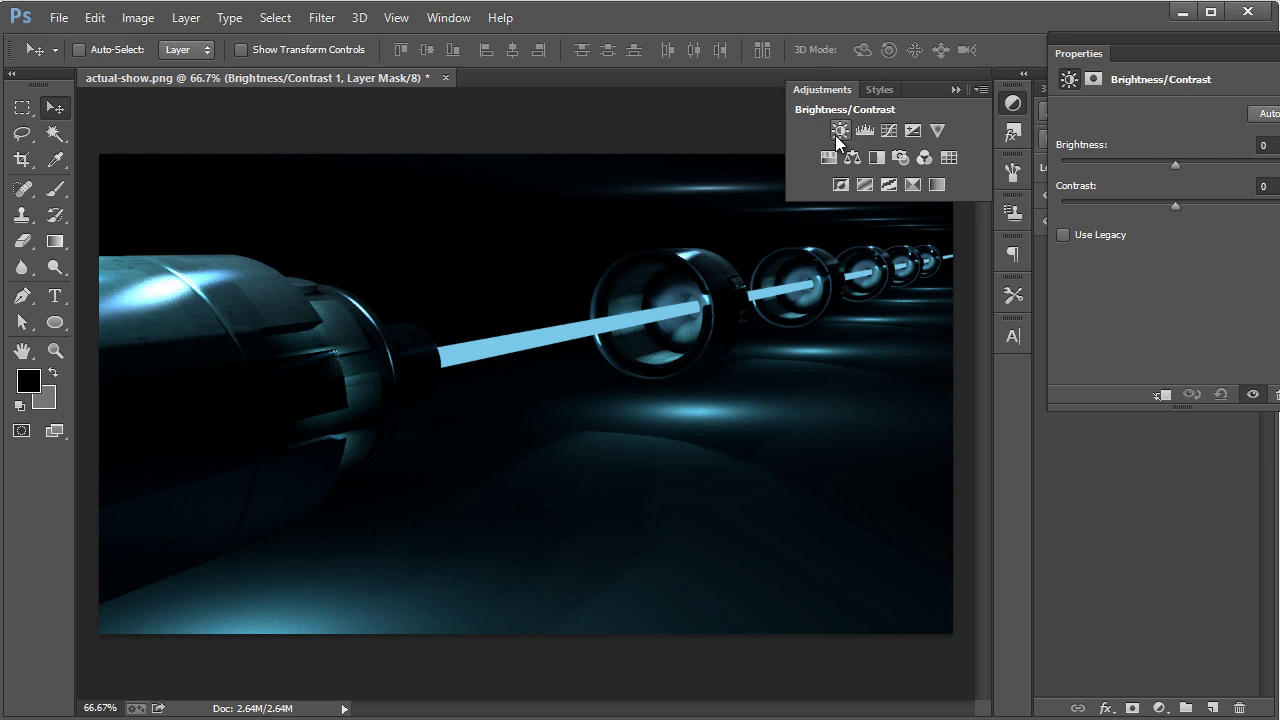
click(1020, 101)
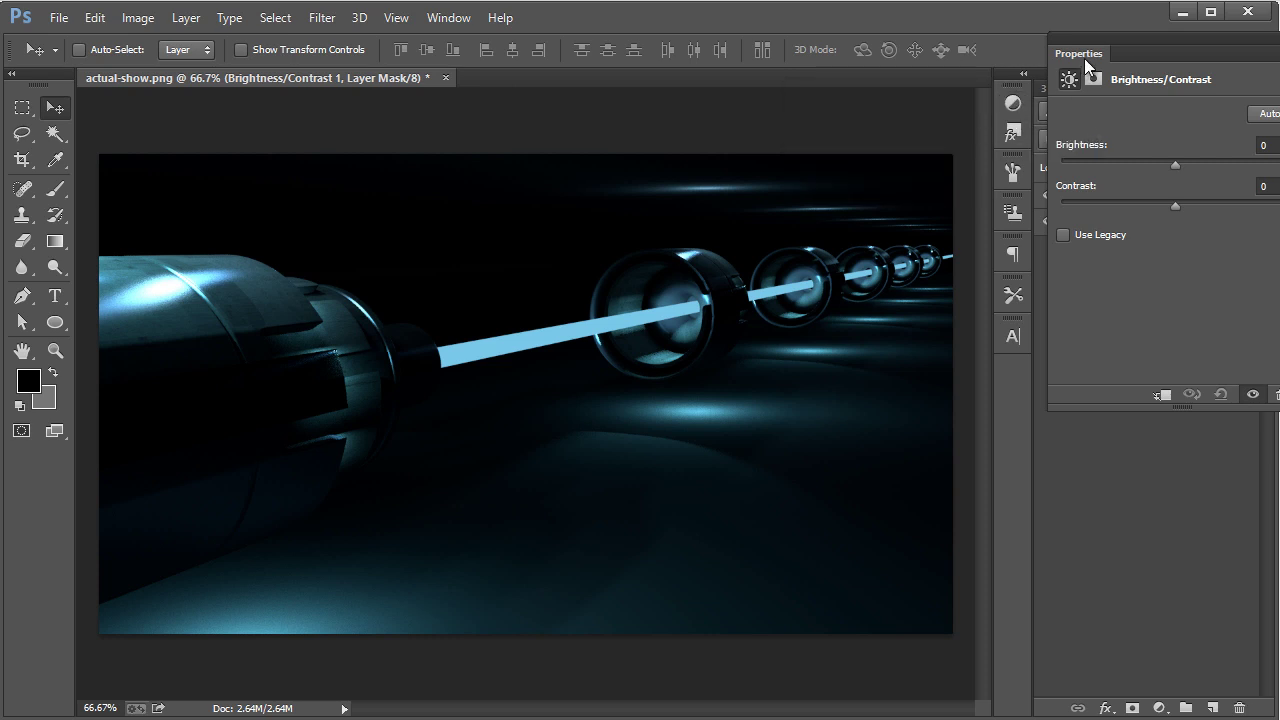
drag(1095, 50, 990, 296)
drag(1053, 410, 885, 446)
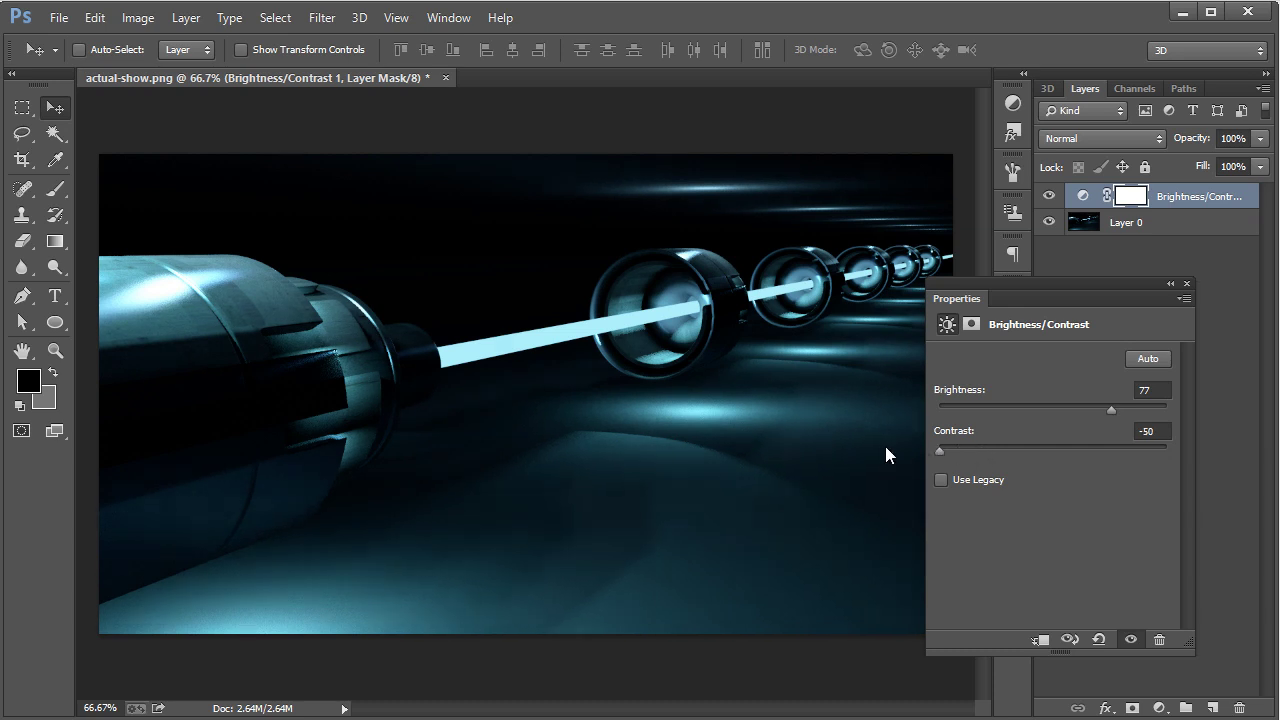
drag(1036, 299, 1094, 299)
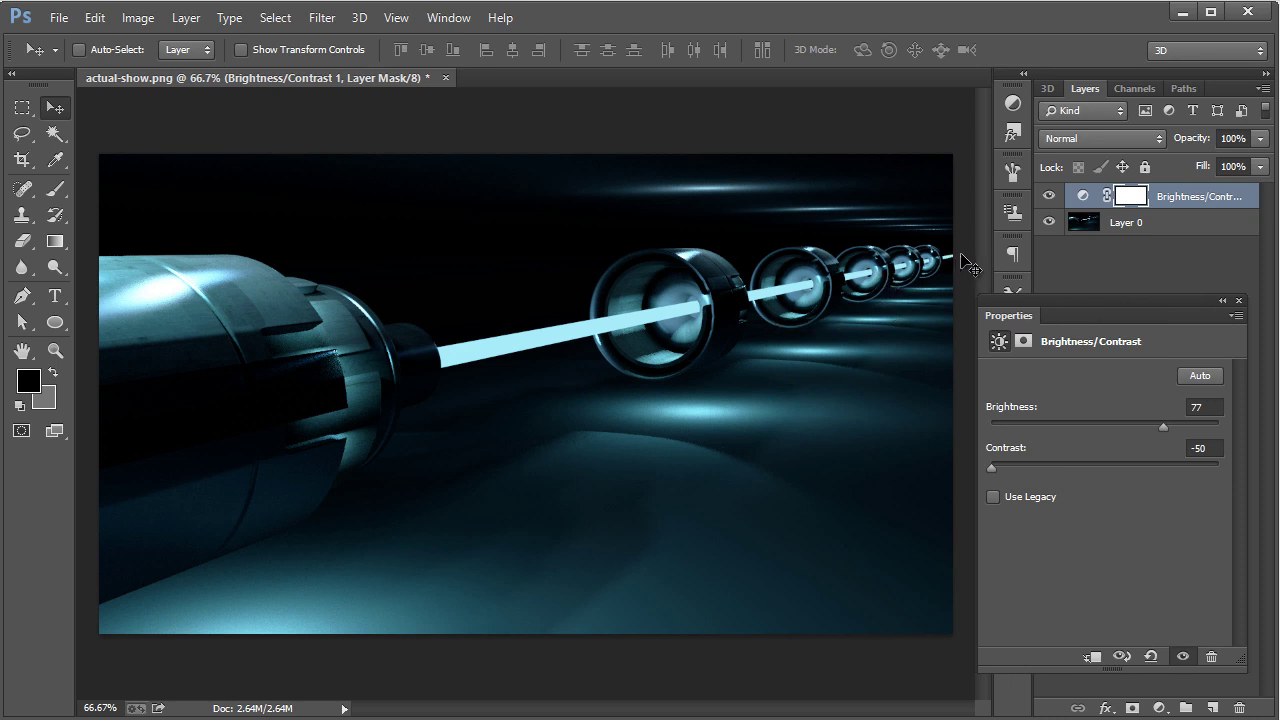
Duplicate Layer 0 within actual-show.png as Layer 0 copy
click(1175, 222)
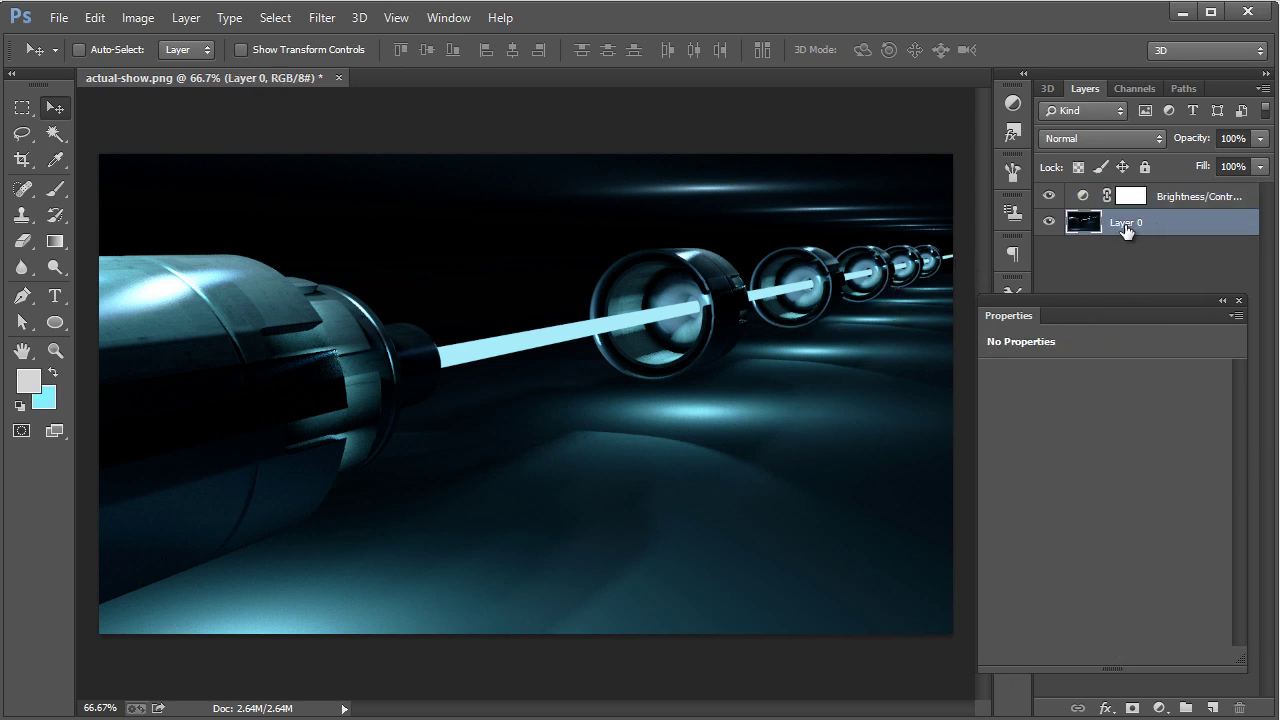
key(ctrl+alt+j)
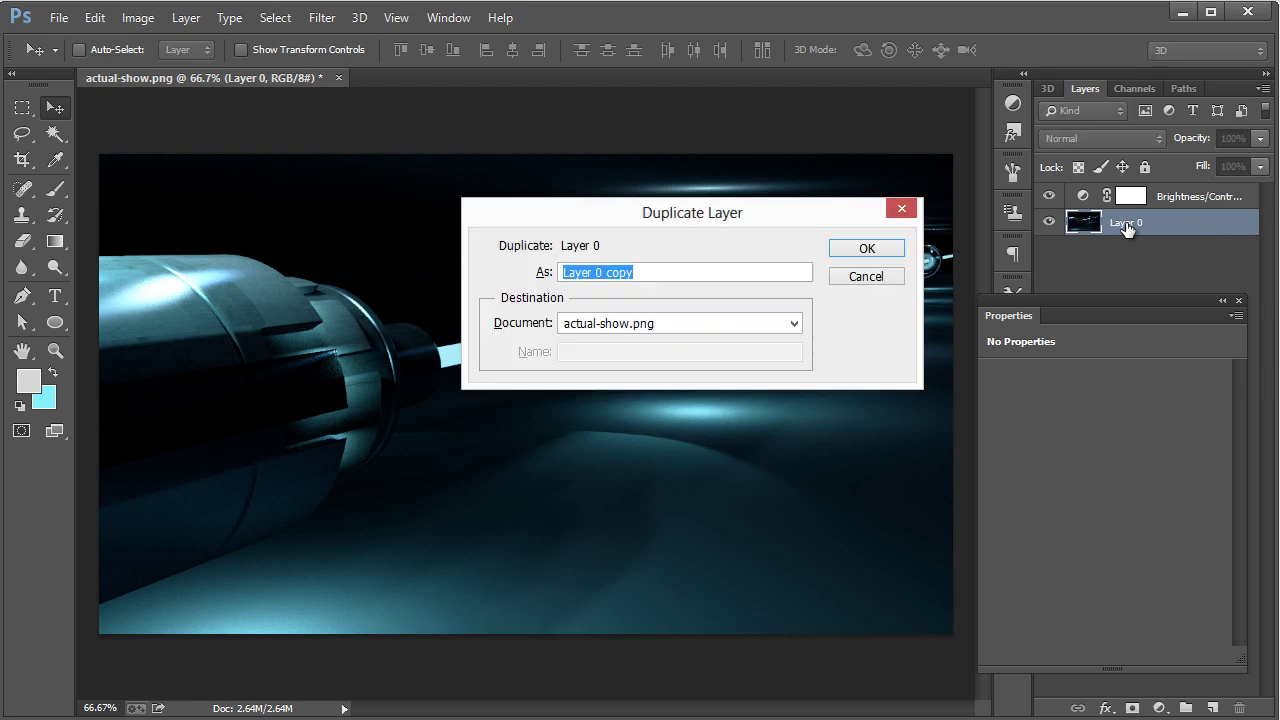
click(866, 249)
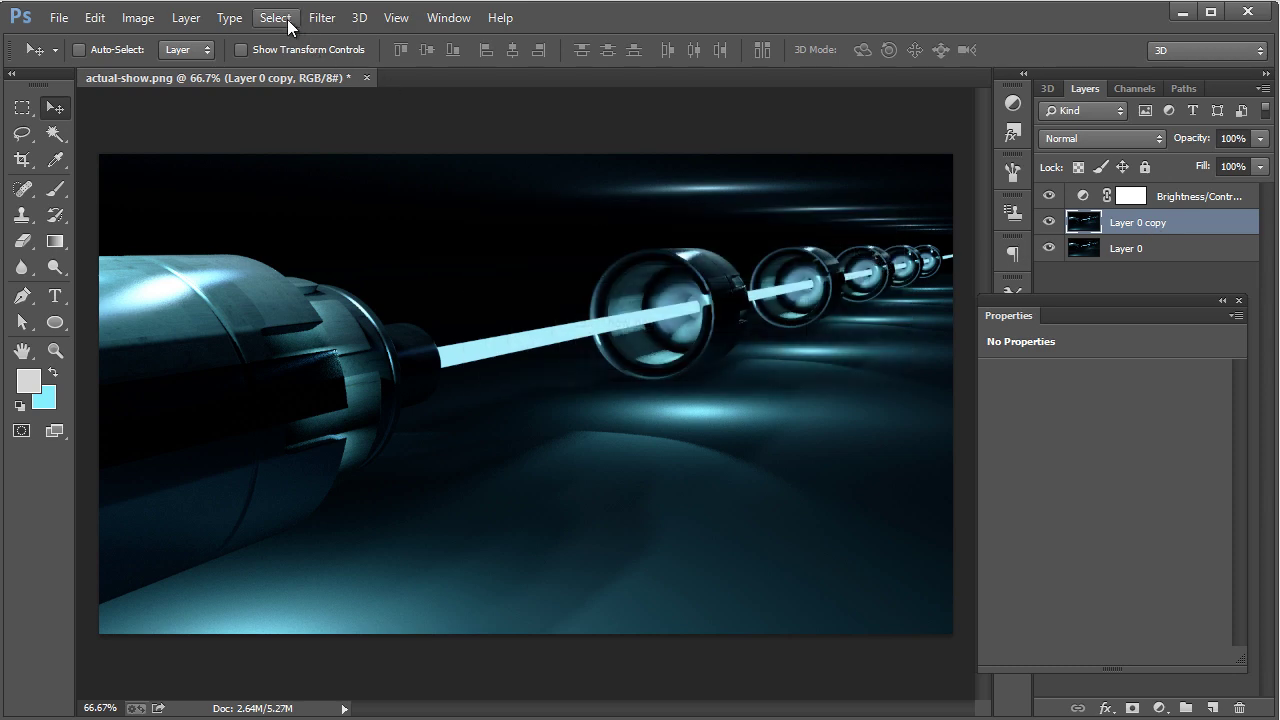
Soften the whole Layer 0 copy with a Gaussian Blur
click(322, 18)
mouse_move(342, 238)
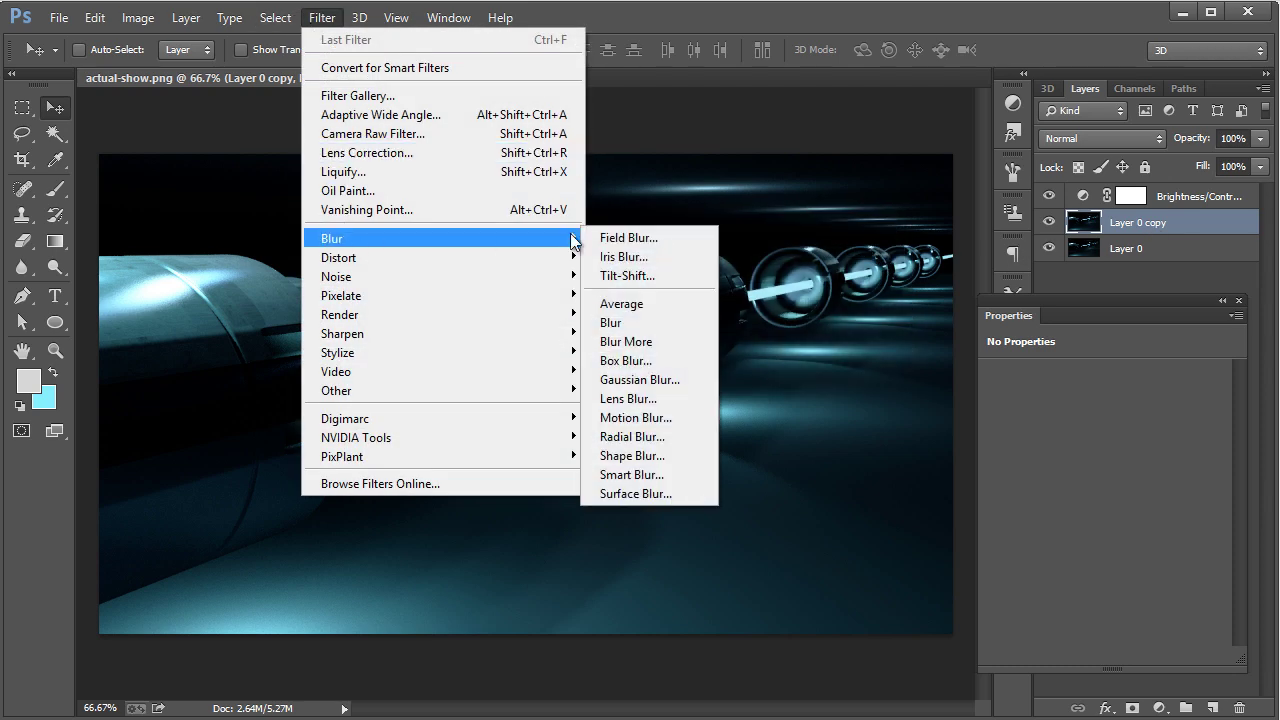
click(638, 385)
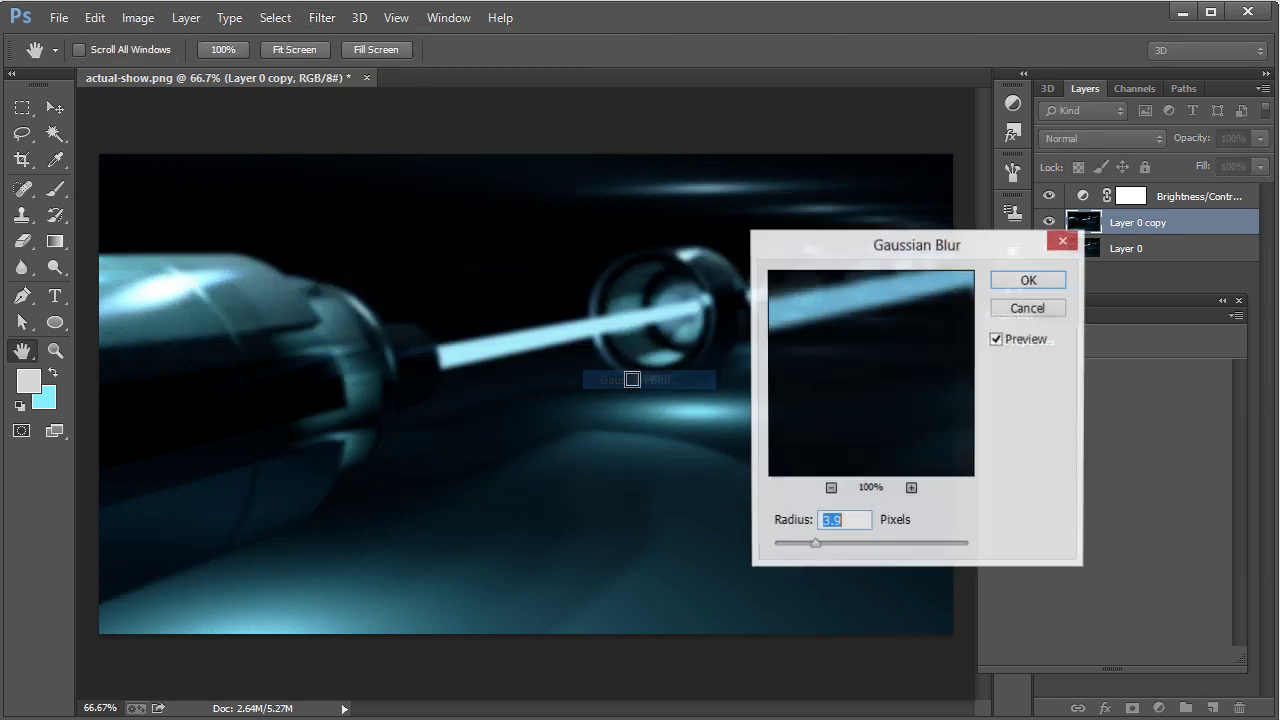
click(820, 545)
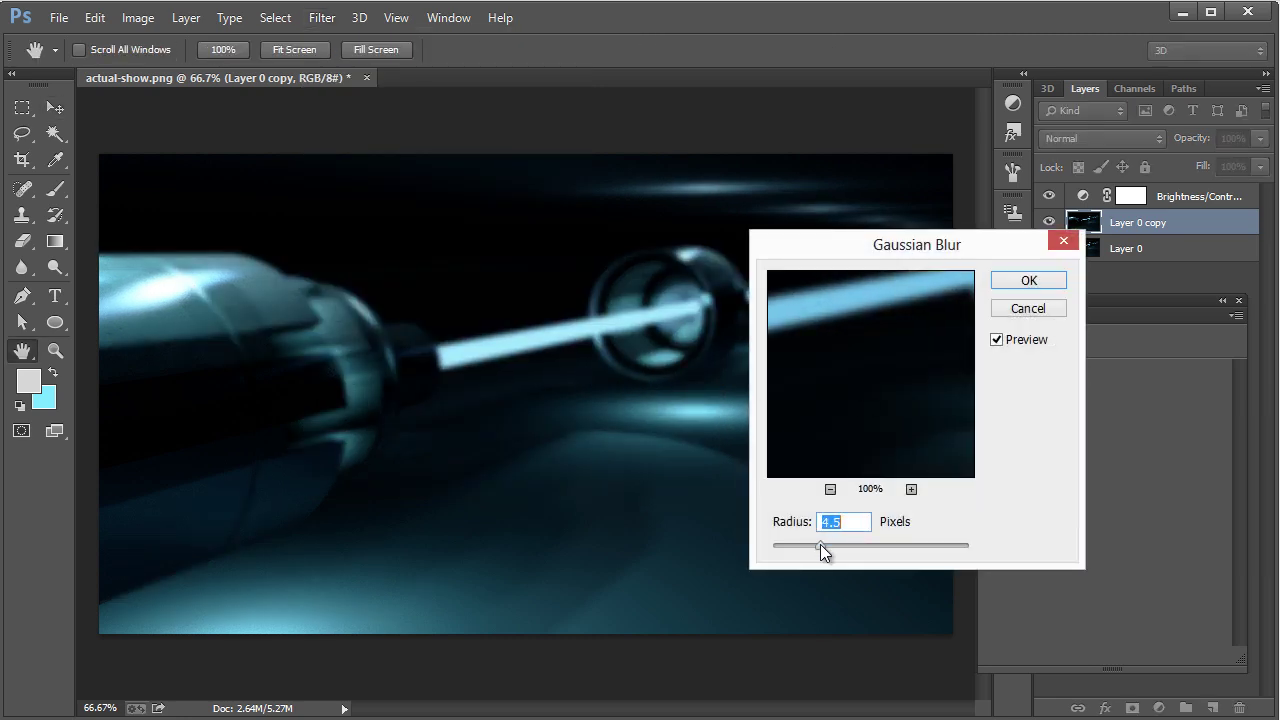
drag(826, 545, 825, 545)
click(1020, 280)
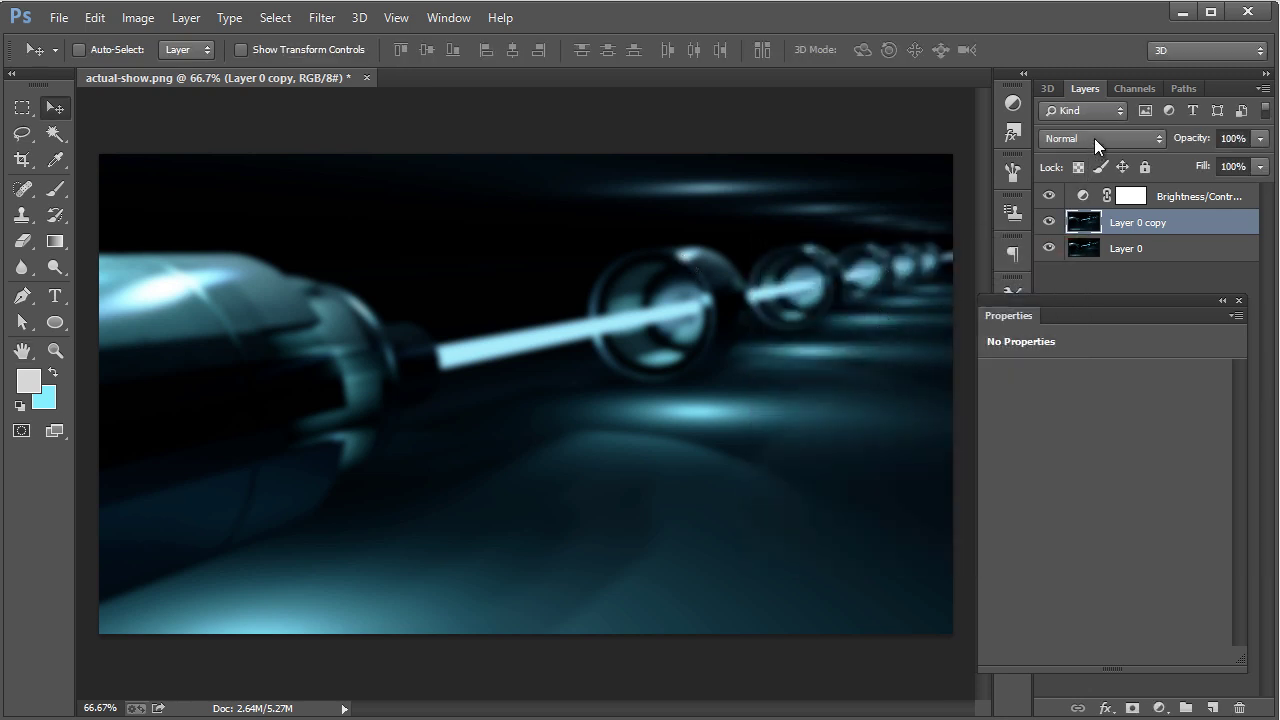
With Layer 0 temporarily hidden, erase everything except the light beam from Layer 0 copy with a 188 px Eraser, and show Layer 0 again
click(22, 241)
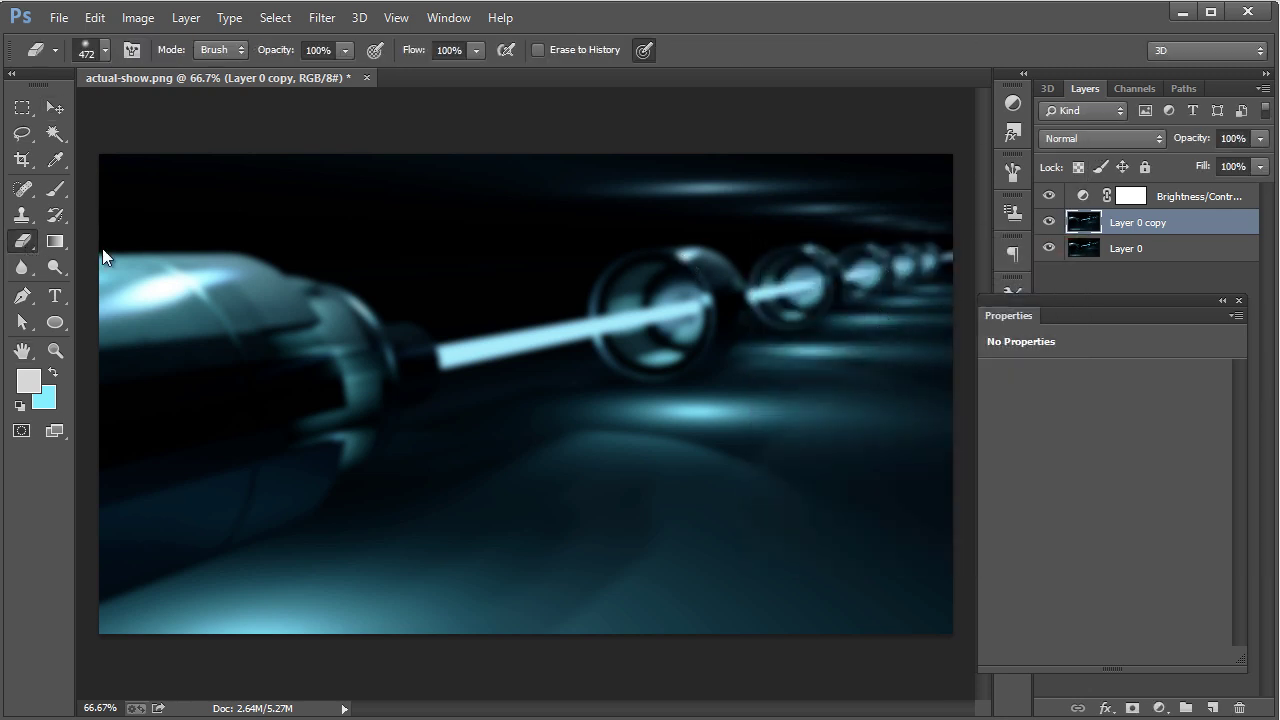
click(137, 244)
click(104, 50)
drag(215, 109, 196, 110)
click(1049, 249)
click(1124, 250)
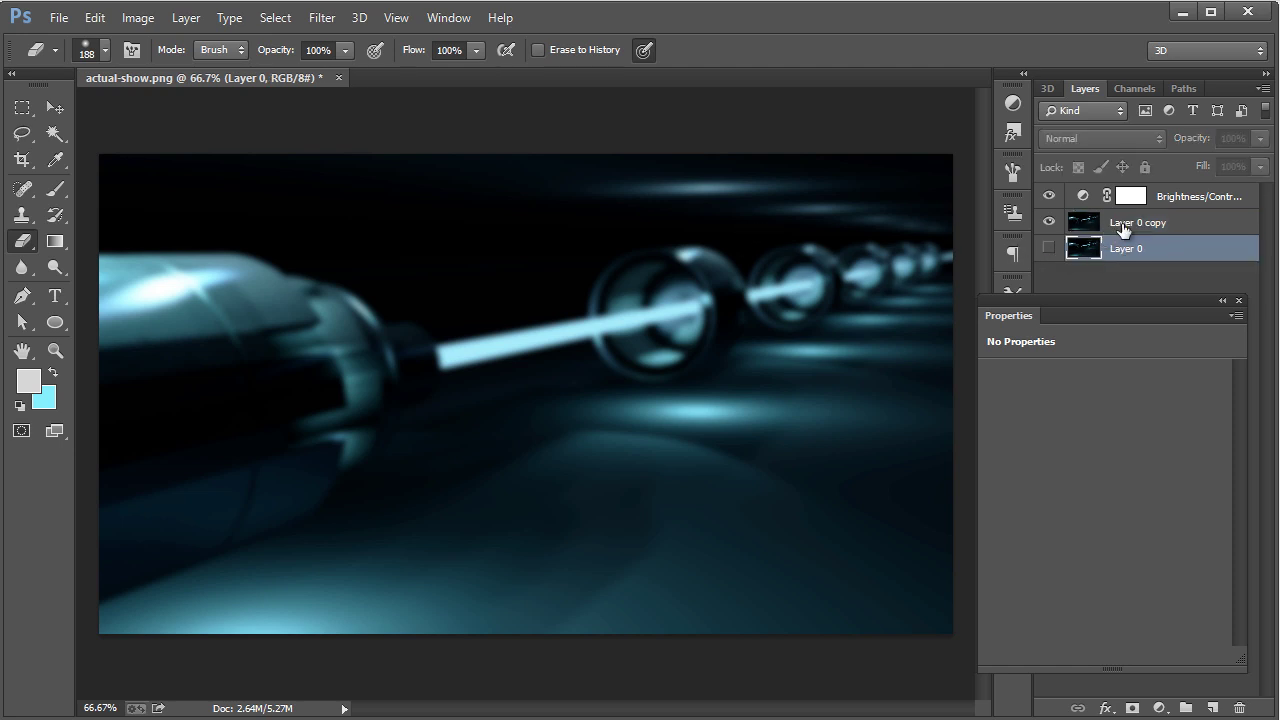
click(1126, 228)
mouse_move(116, 177)
mouse_down()
mouse_move(137, 194)
mouse_move(420, 149)
mouse_move(306, 217)
mouse_move(531, 177)
mouse_move(143, 263)
mouse_move(926, 137)
mouse_move(589, 229)
mouse_move(257, 263)
mouse_move(871, 200)
mouse_move(998, 232)
mouse_move(951, 317)
mouse_move(243, 491)
mouse_move(120, 557)
mouse_move(320, 354)
mouse_move(359, 396)
mouse_move(114, 314)
mouse_move(120, 471)
mouse_move(1009, 617)
mouse_move(229, 606)
mouse_move(829, 523)
mouse_move(271, 551)
mouse_move(1012, 410)
mouse_move(829, 434)
mouse_move(857, 580)
mouse_move(257, 500)
mouse_move(233, 434)
mouse_move(329, 314)
mouse_move(429, 240)
mouse_move(366, 389)
mouse_move(556, 462)
mouse_up()
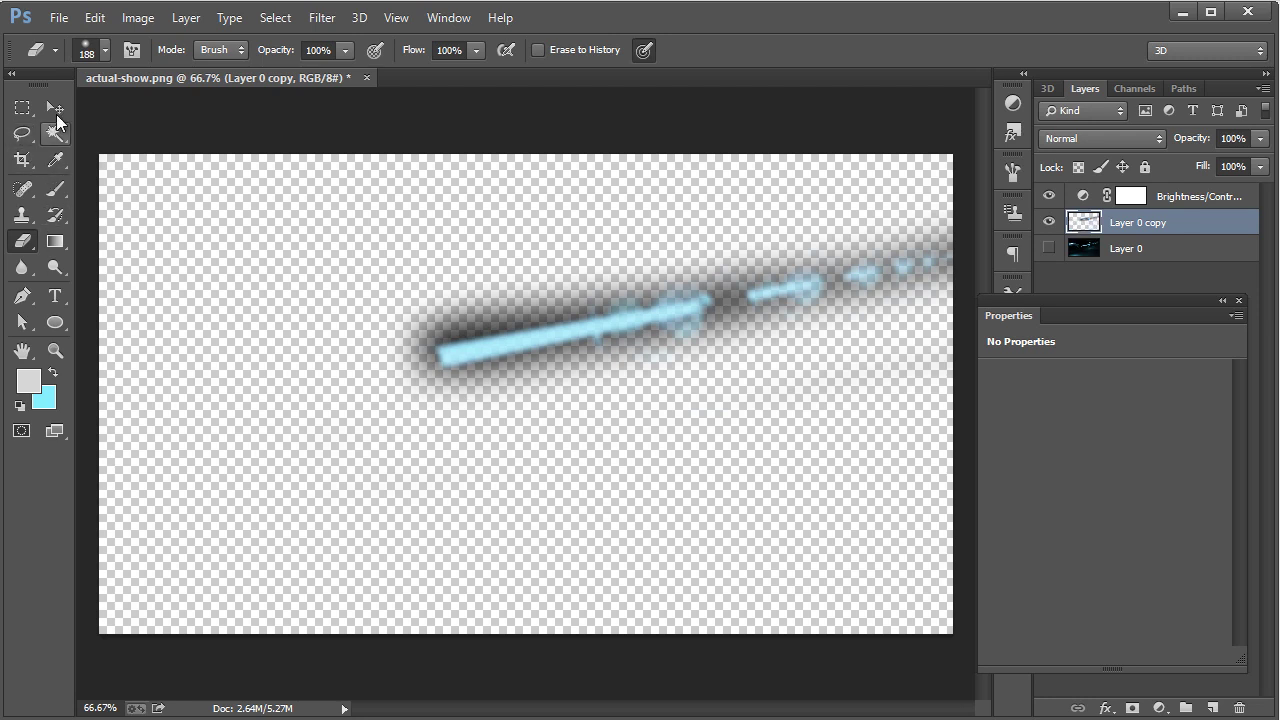
click(55, 107)
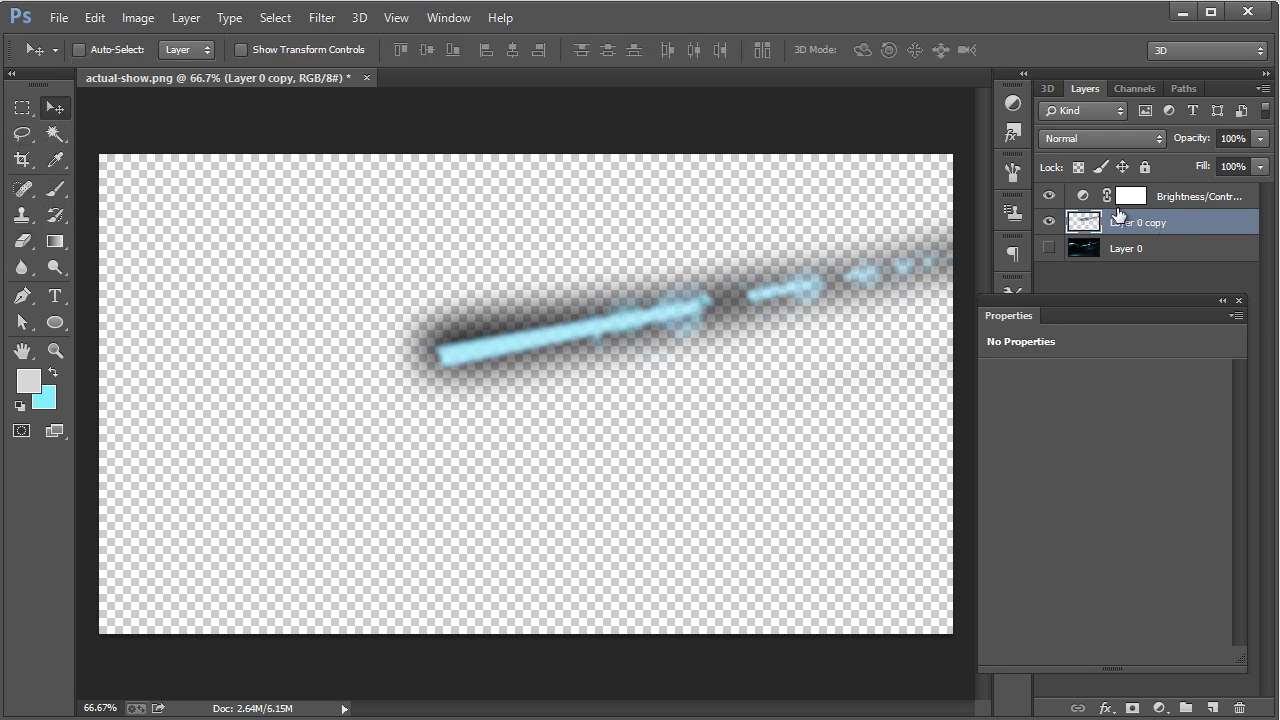
click(1049, 249)
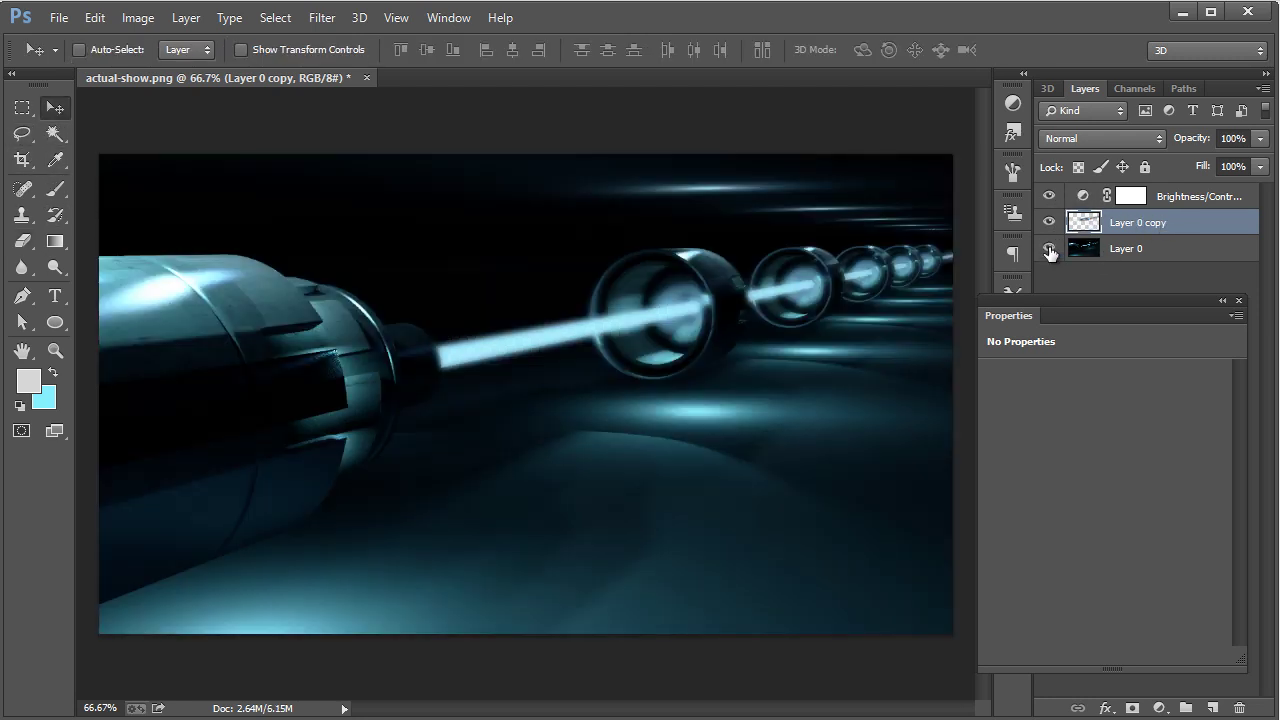
Try the blend modes from Darken through Pin Light on Layer 0 copy and reset the layer to Normal
click(1199, 257)
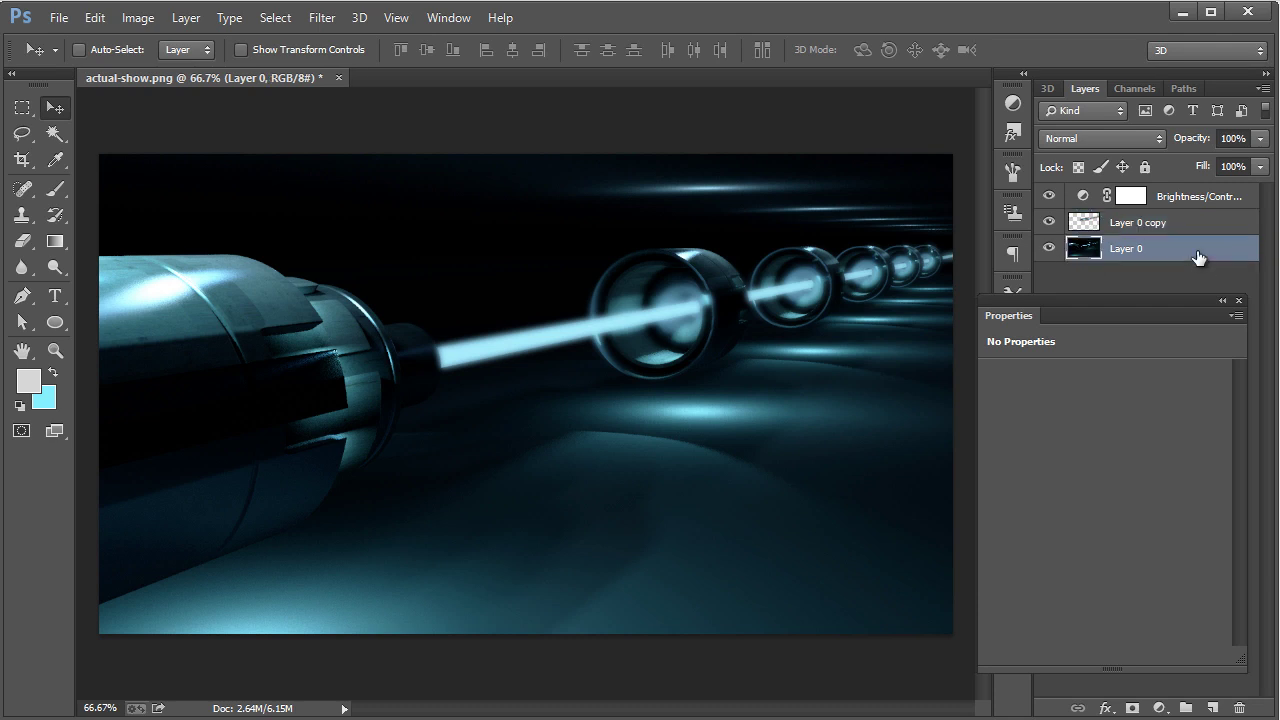
click(1160, 224)
click(1105, 140)
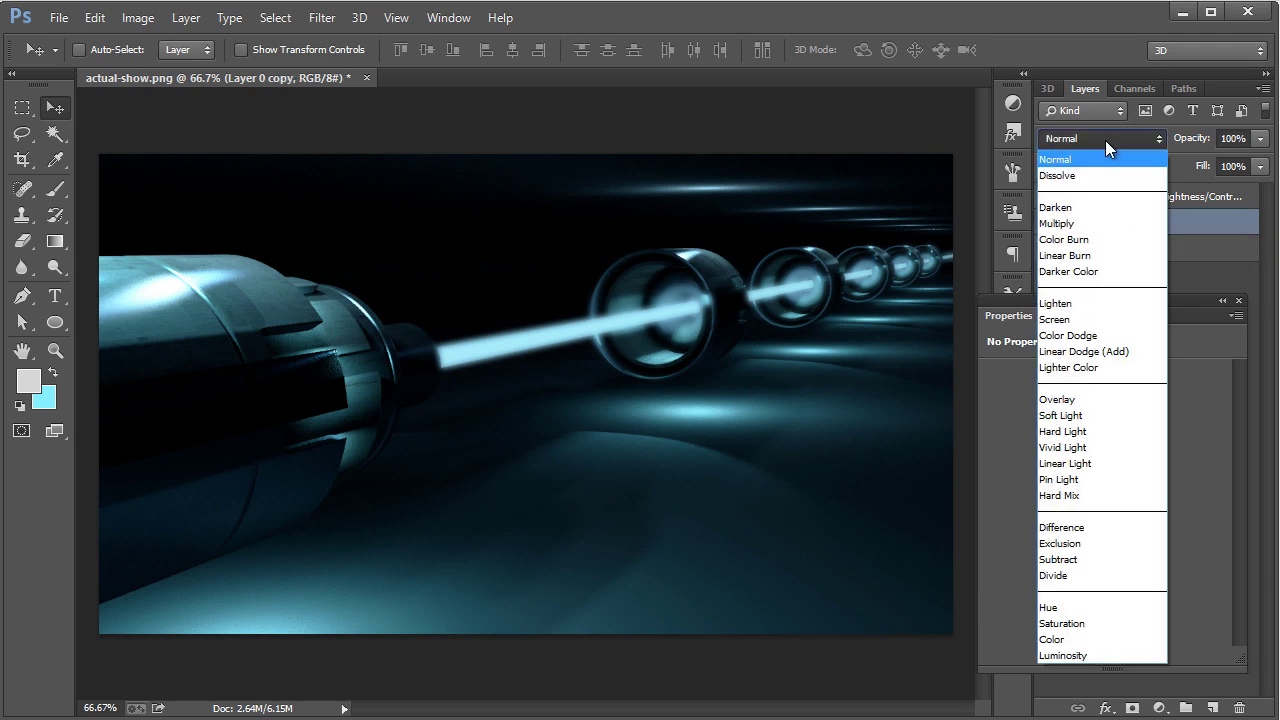
click(1105, 140)
key(Down)
key(Down)
key(Down)
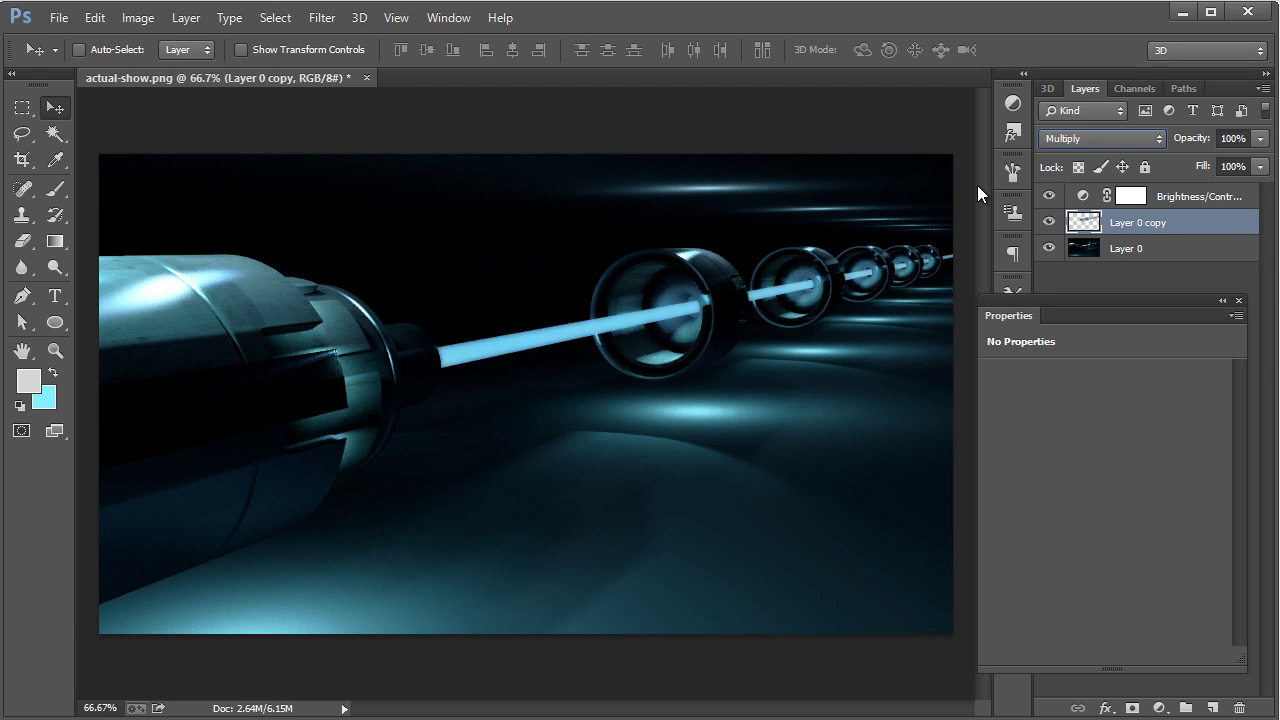
key(Up)
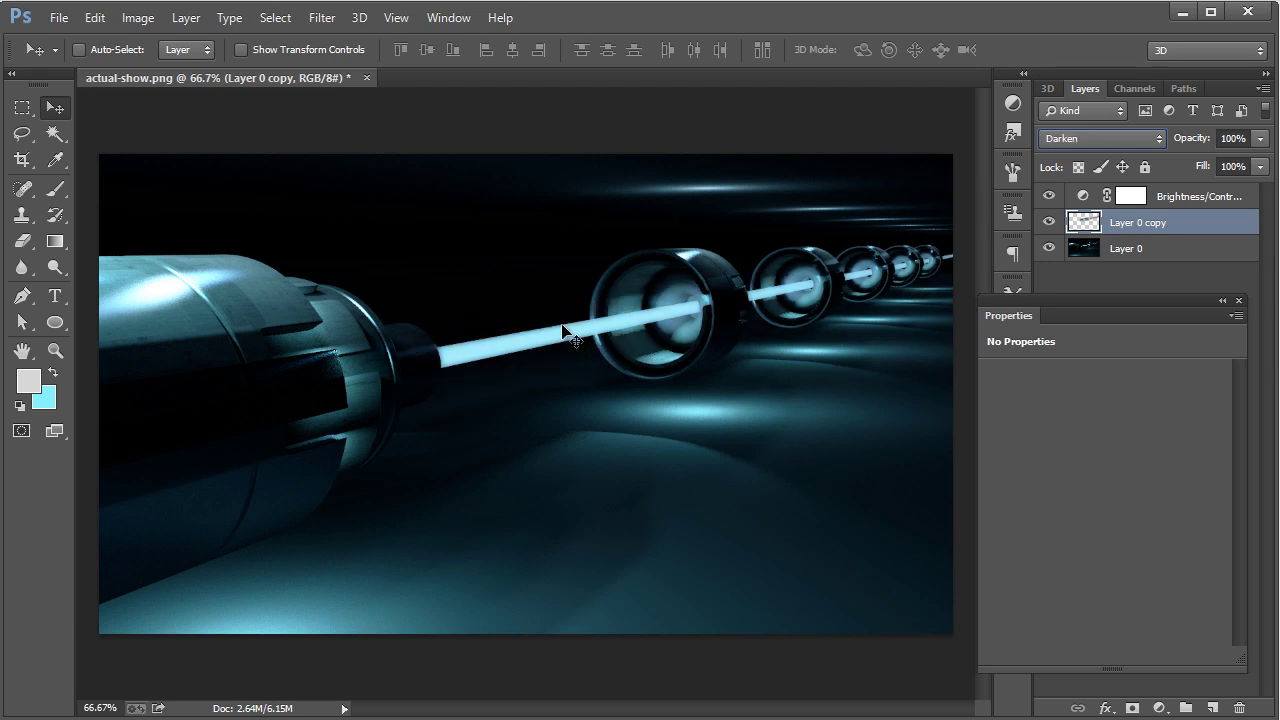
key(Down)
key(Down)
key(Down)
key(Down)
key(Down)
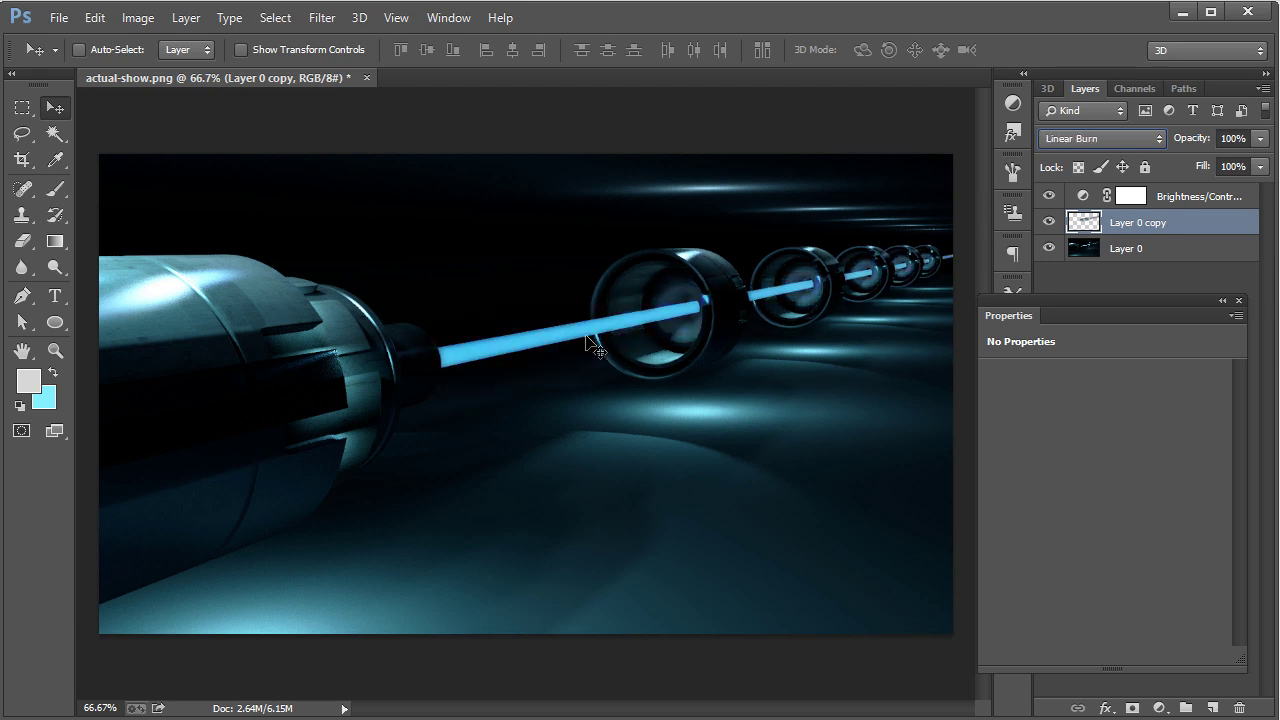
key(Up)
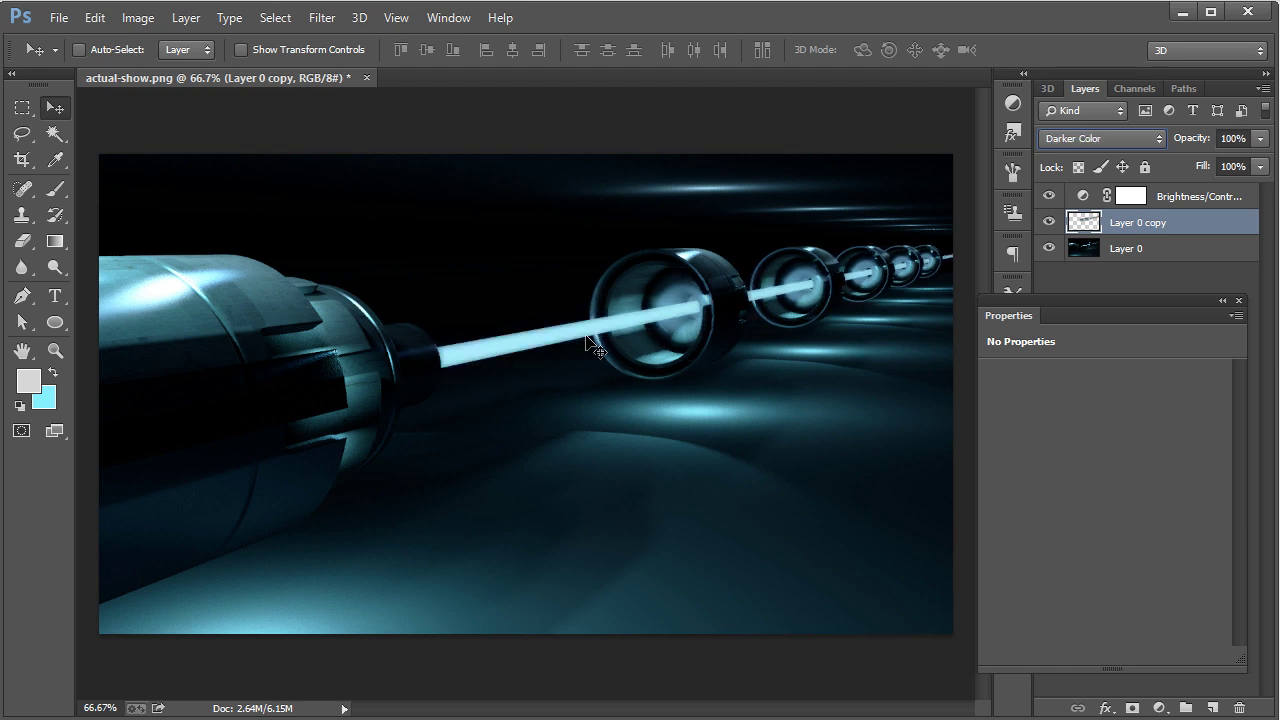
key(Down)
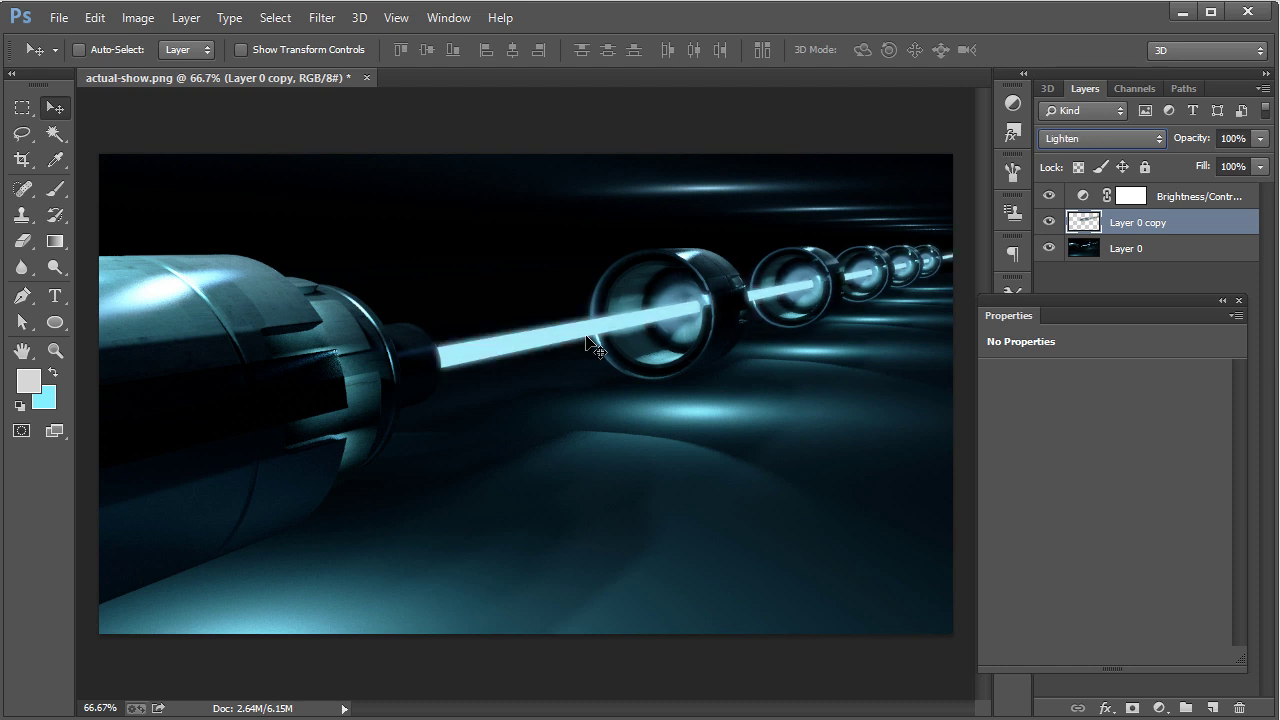
key(Down)
key(Down)
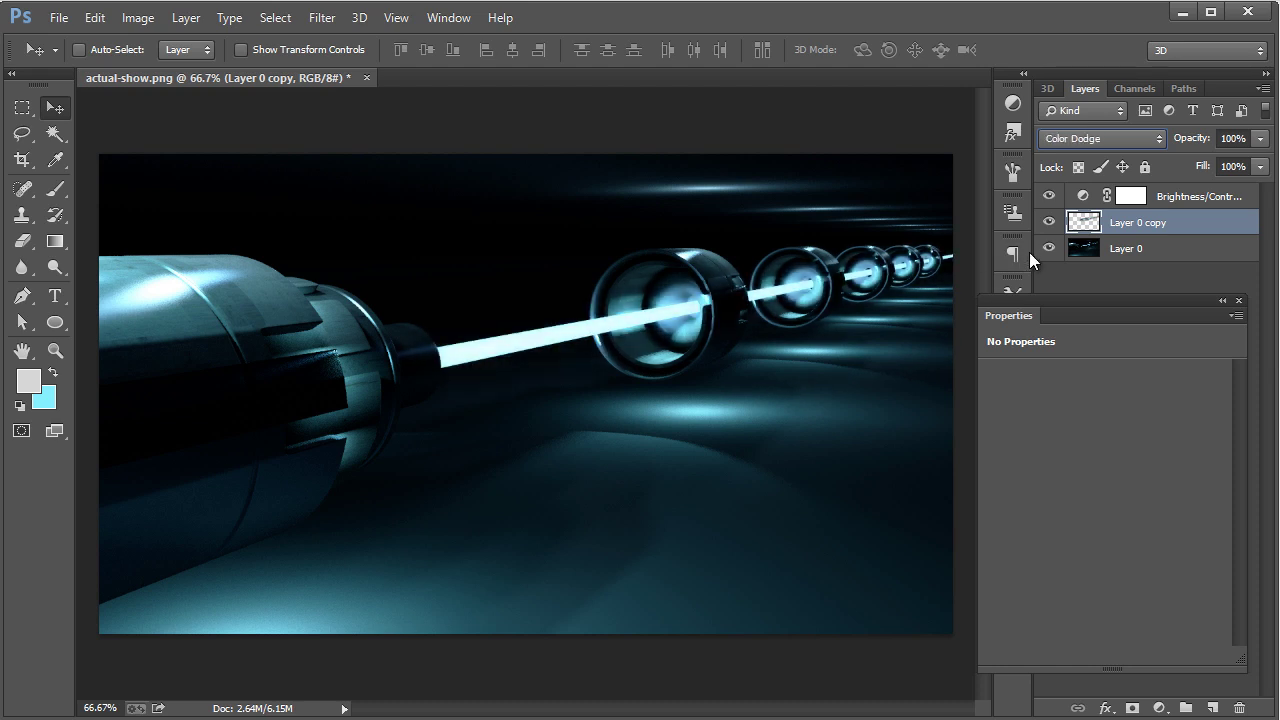
key(Up)
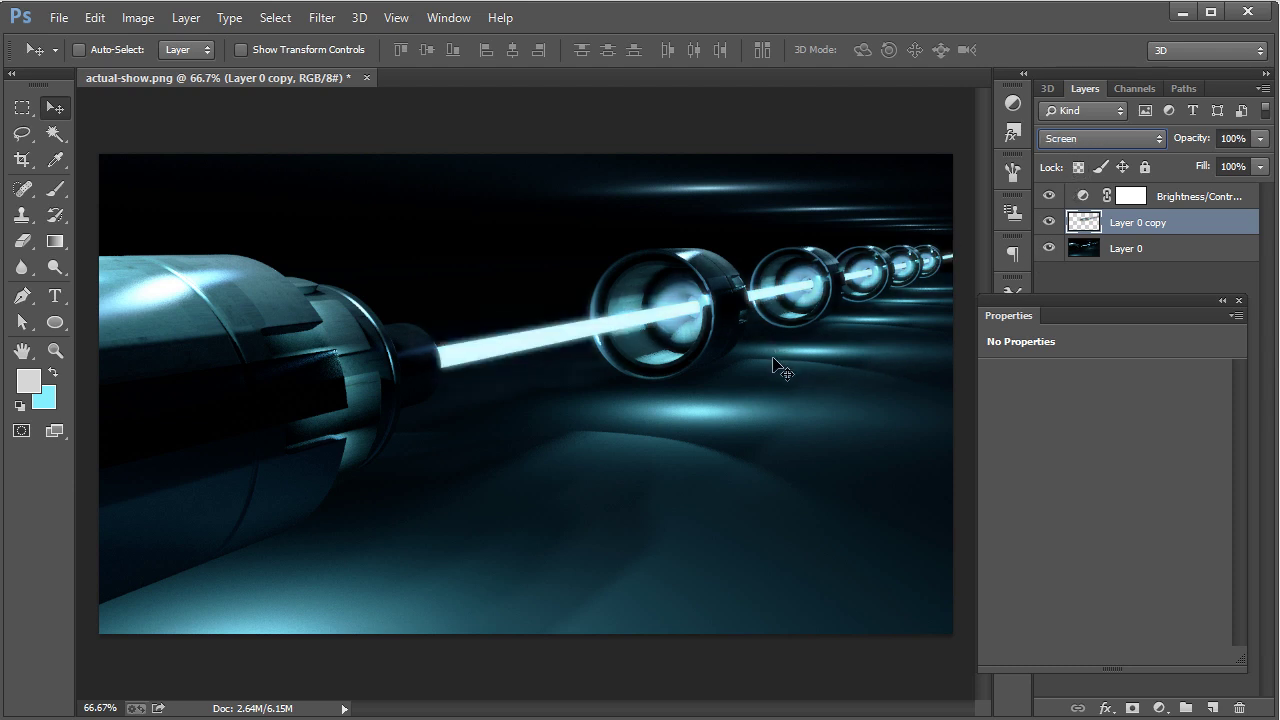
key(Down)
key(Down)
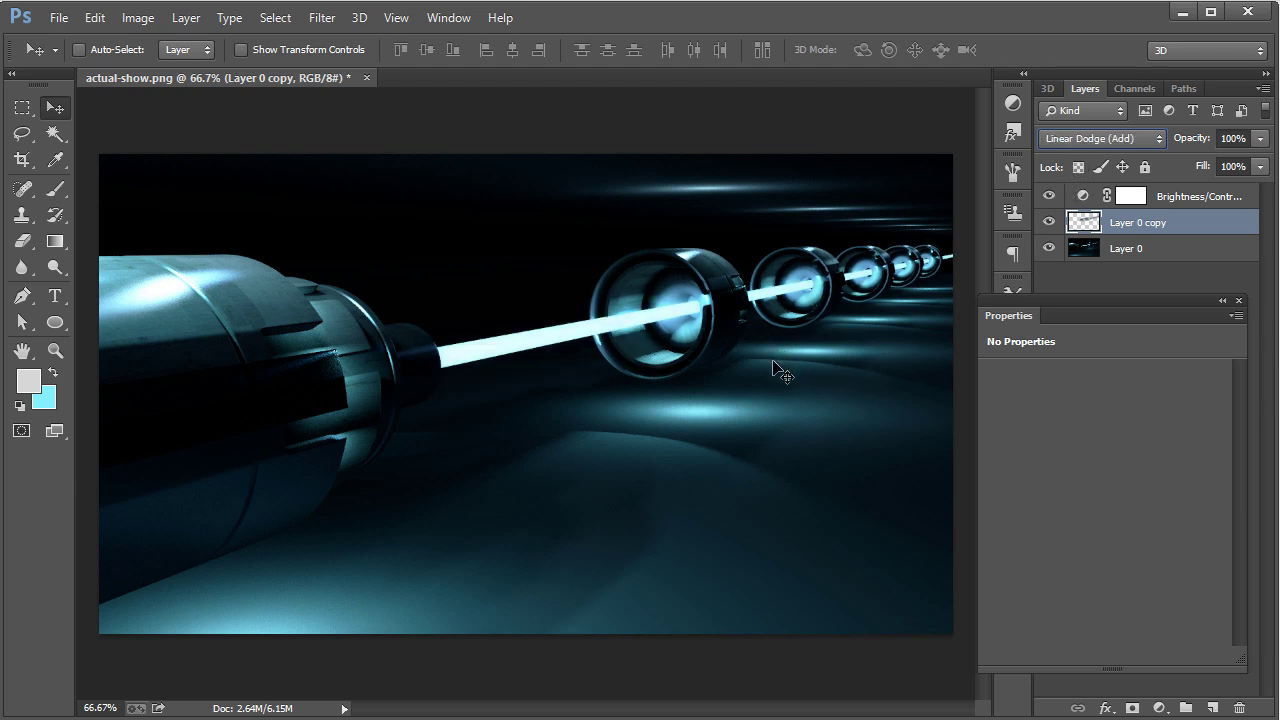
key(Up)
key(Down)
key(Down)
key(Down)
key(Down)
key(Down)
key(Down)
key(Down)
key(Down)
key(Down)
key(Down)
key(Down)
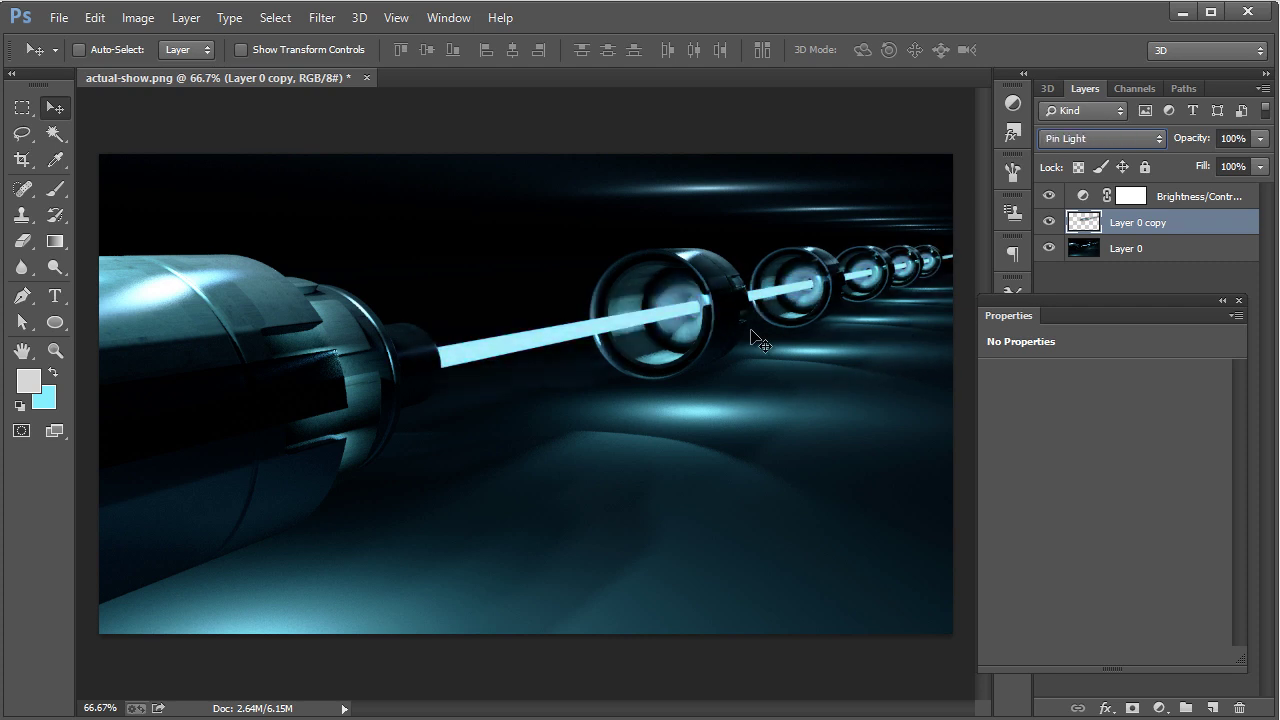
click(1090, 139)
click(1083, 160)
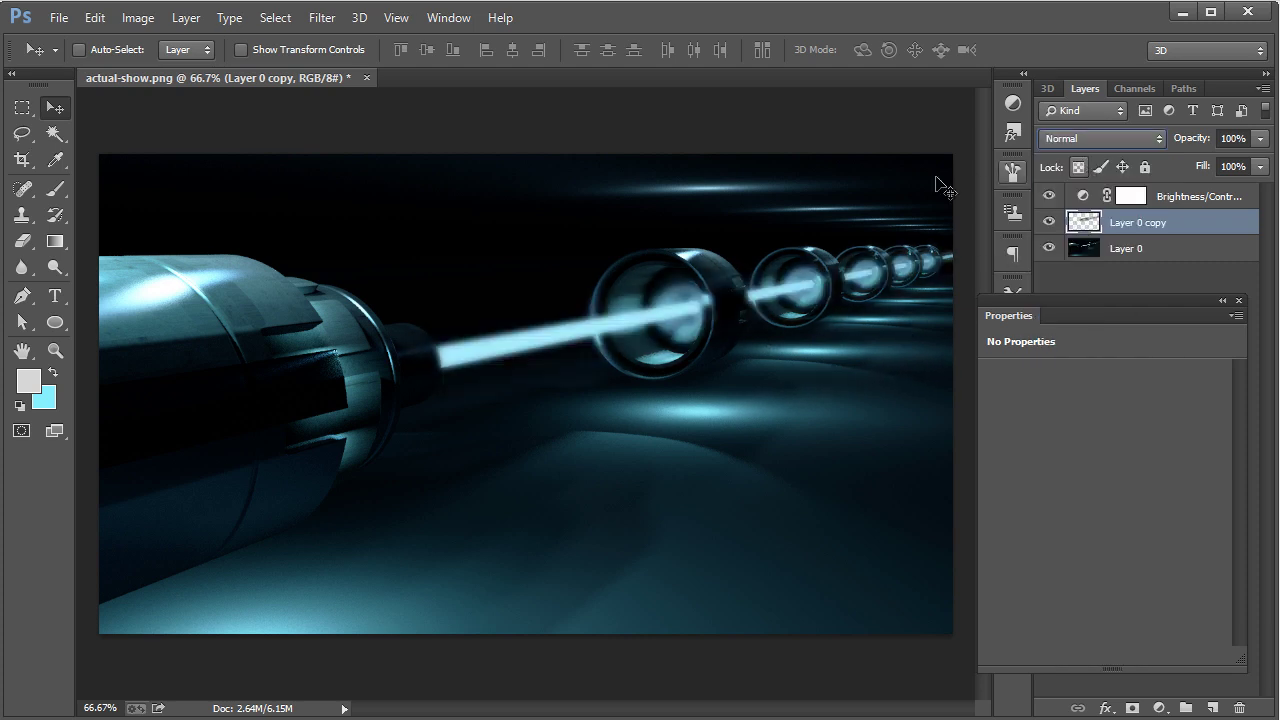
Set the blend mode of Layer 0 copy to Color Dodge and close the empty Properties window
key(Down)
key(Down)
key(Down)
key(Down)
key(Down)
key(Down)
key(Down)
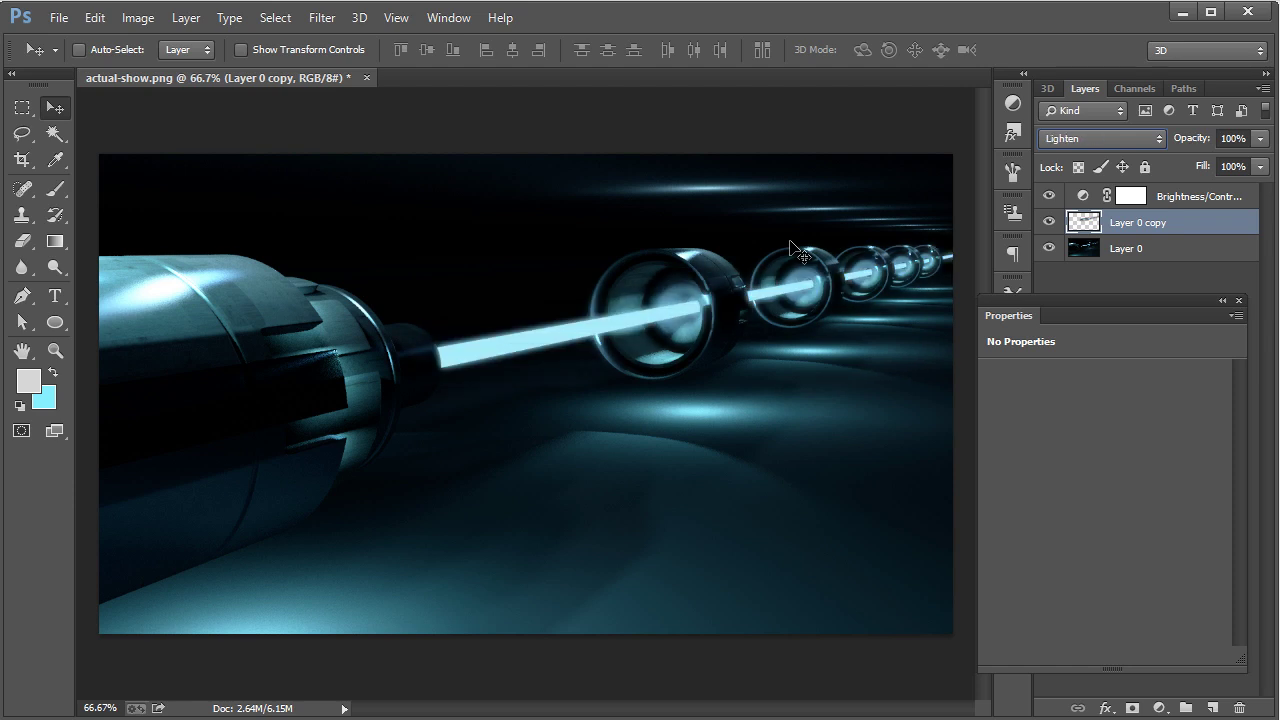
key(Down)
key(Down)
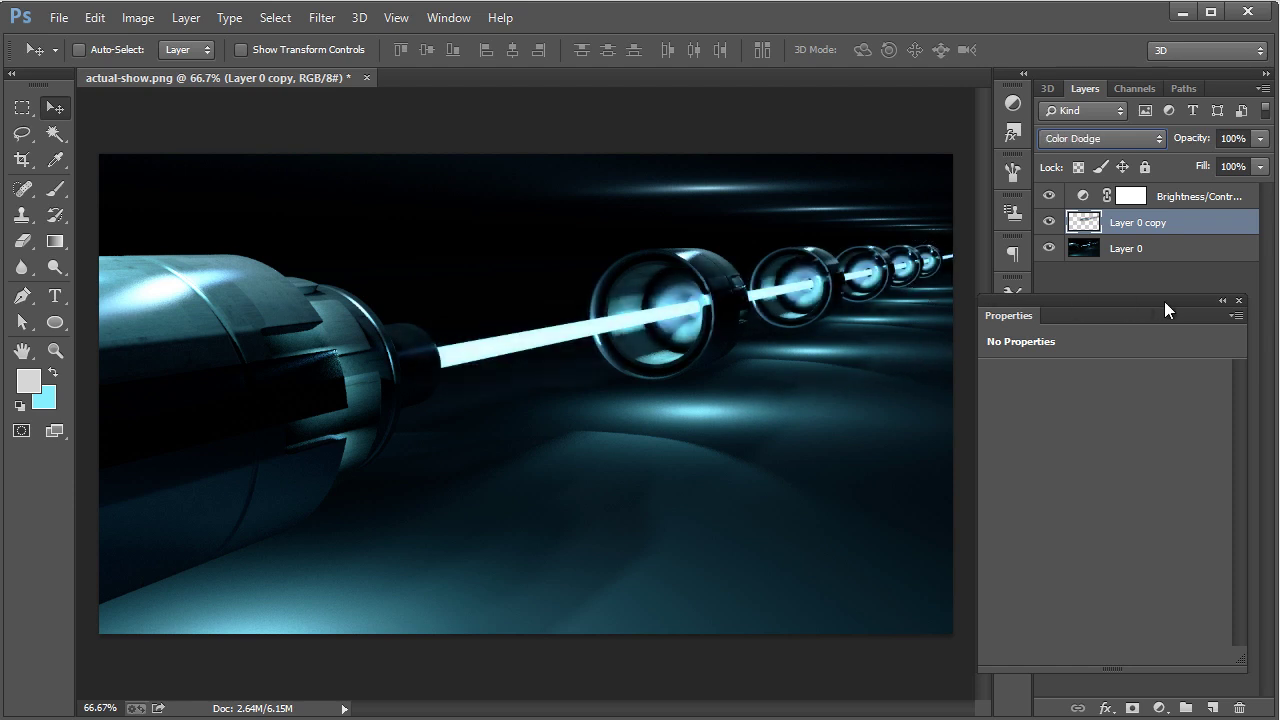
click(1239, 301)
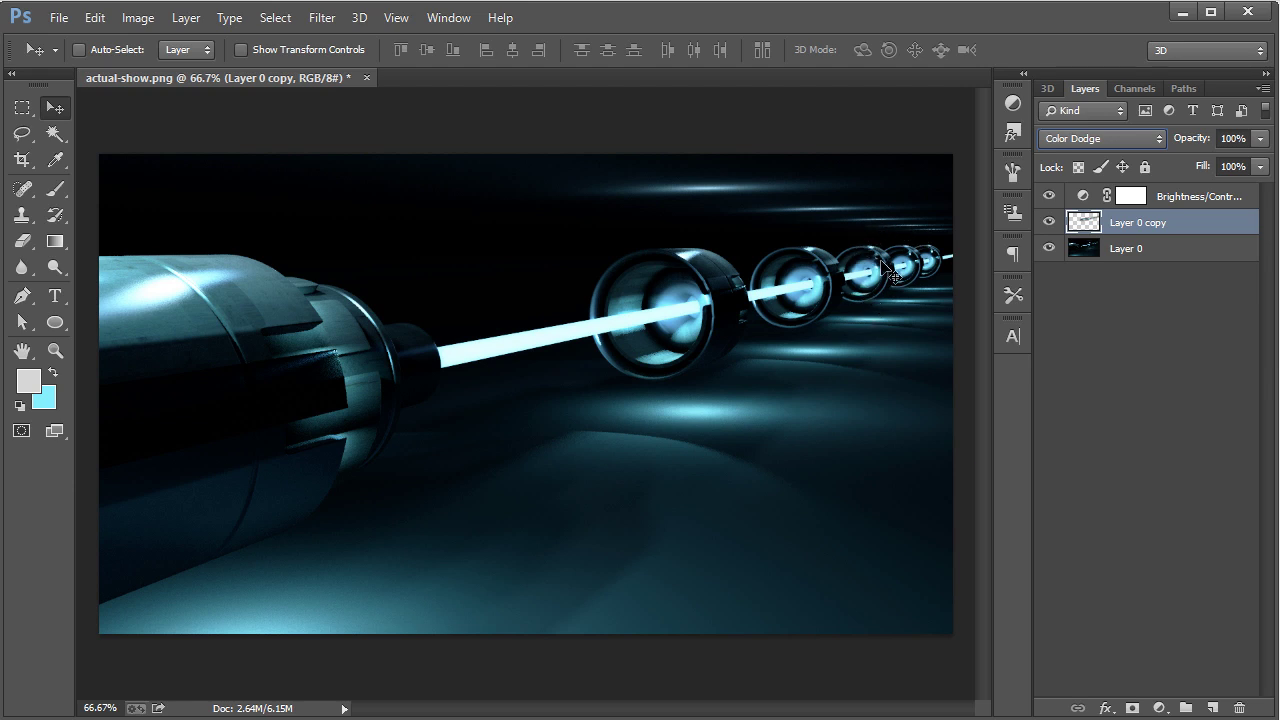
Add a Photo Filter adjustment layer above the Brightness/Contrast layer and set its filter to Warming Filter (LBA)
click(1186, 200)
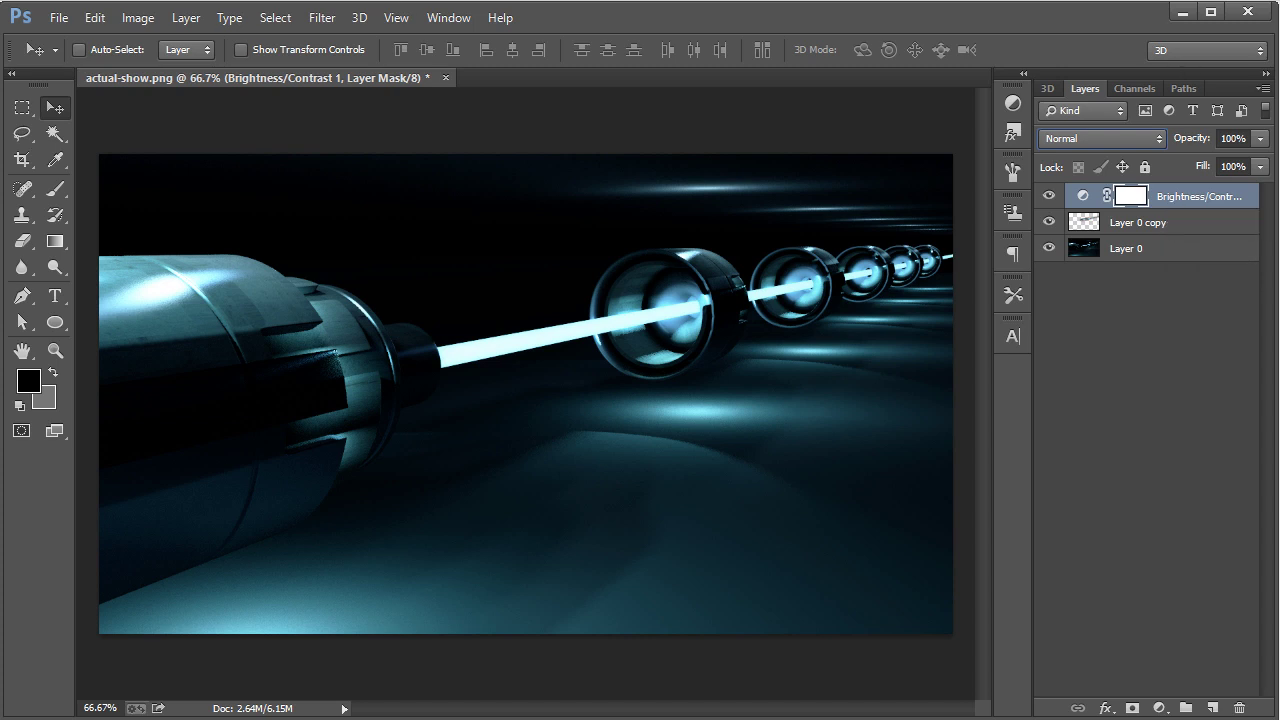
click(1160, 223)
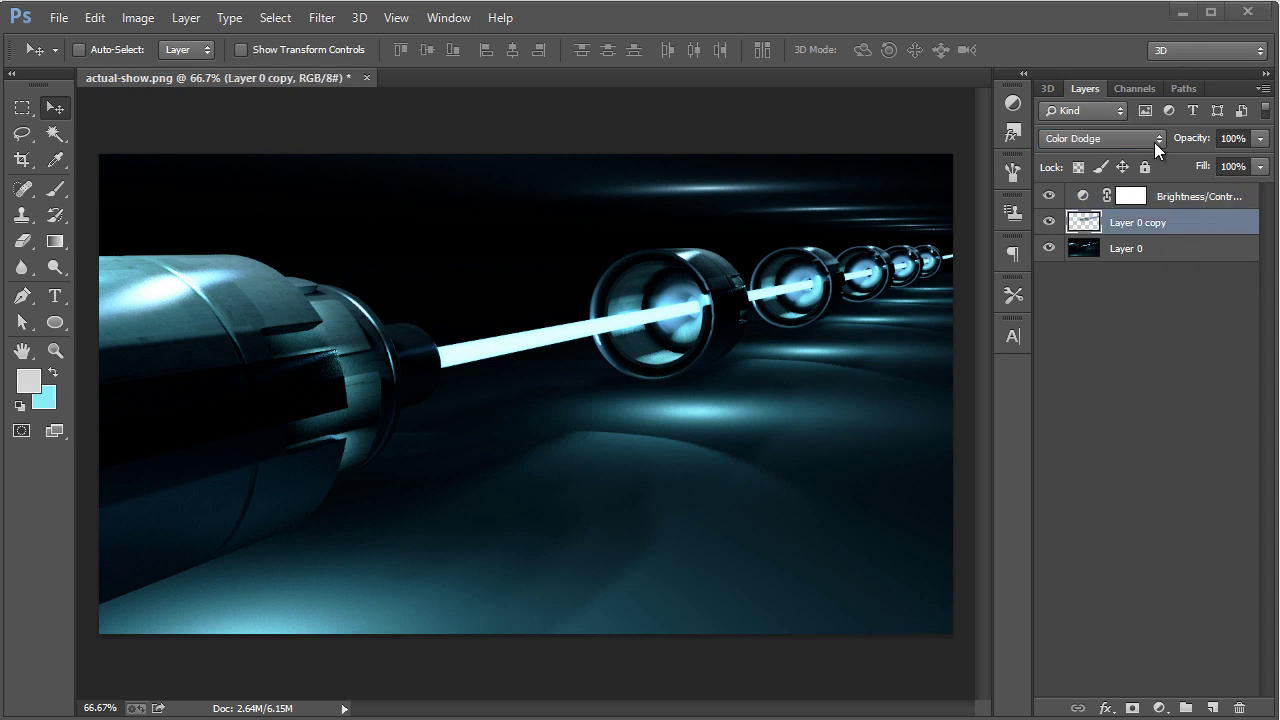
click(1187, 202)
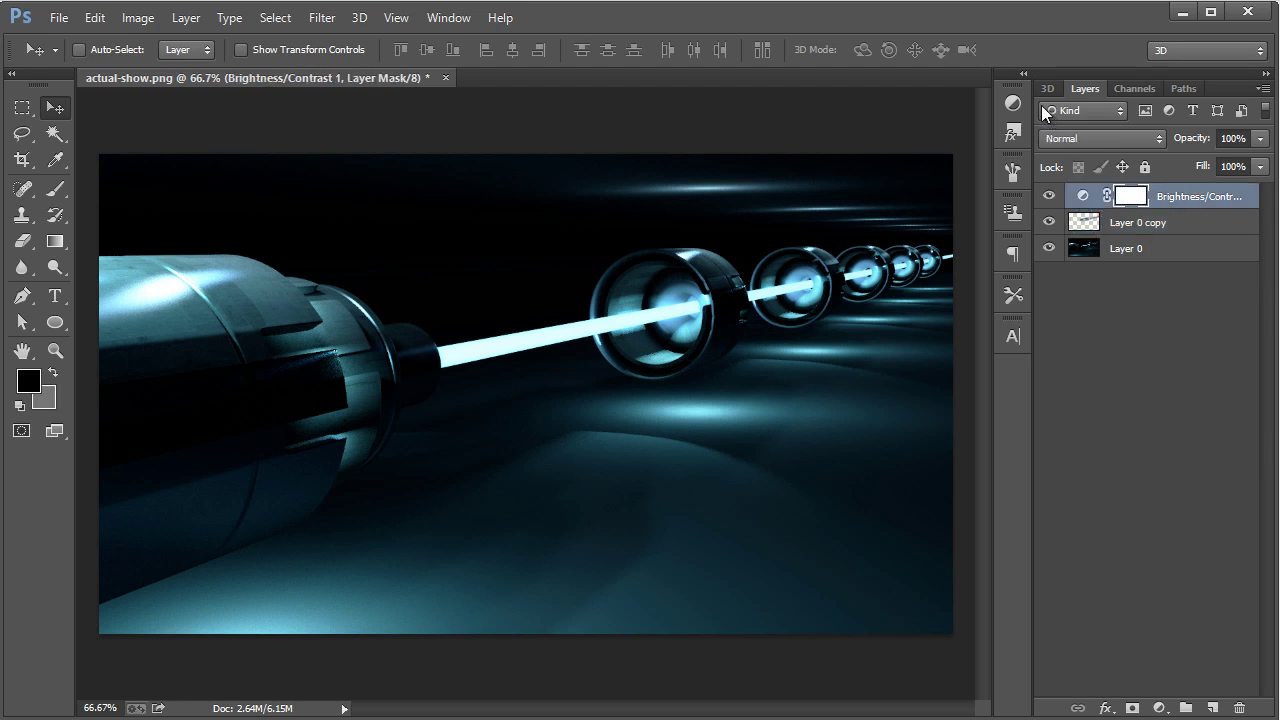
click(1013, 103)
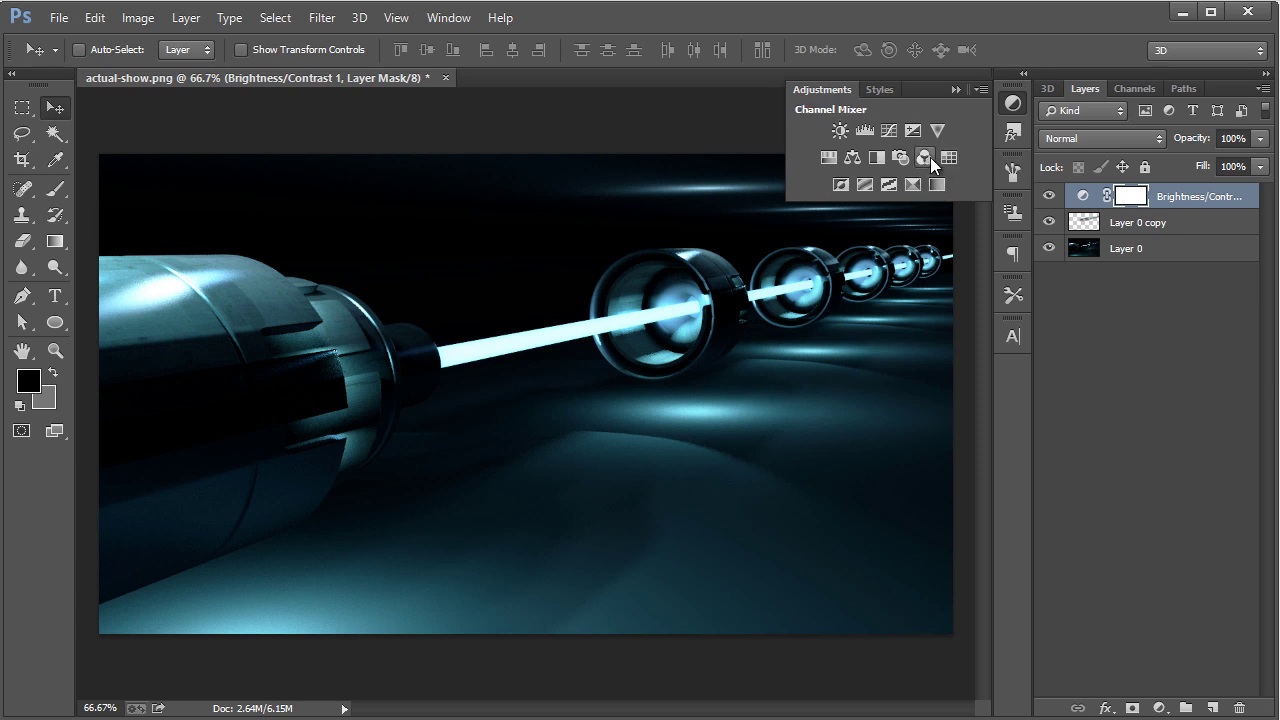
click(891, 157)
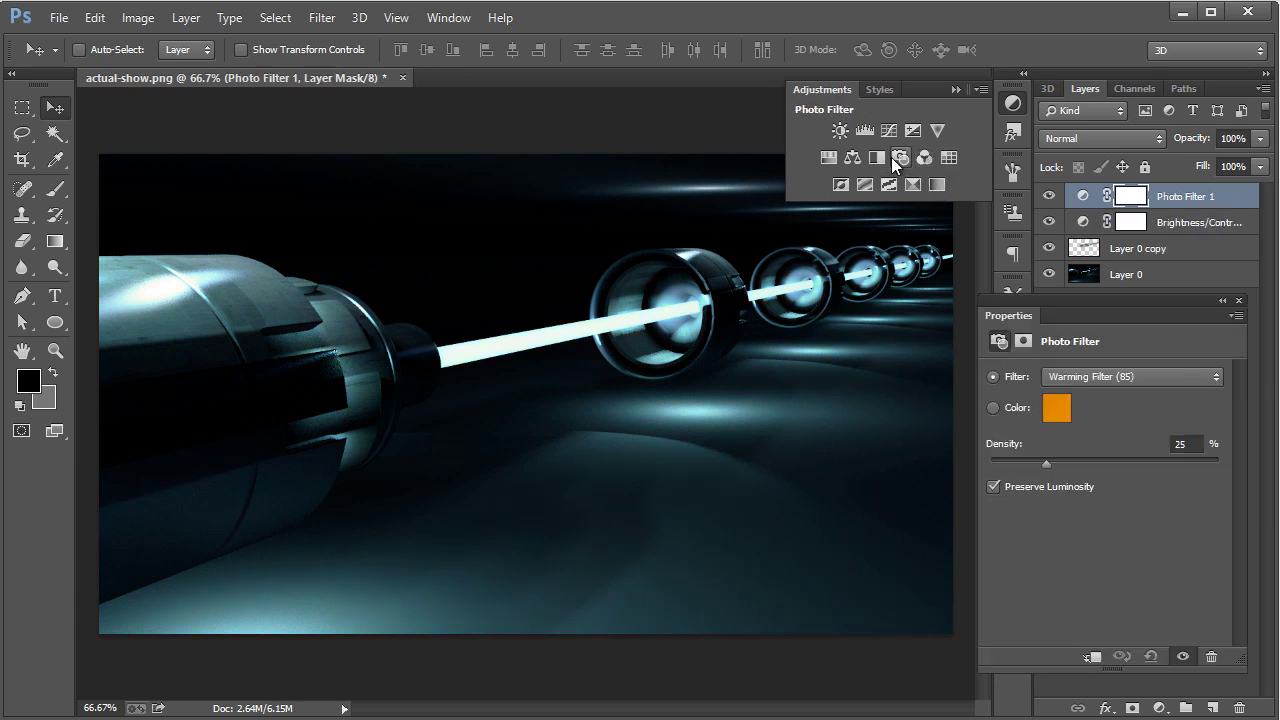
click(1073, 377)
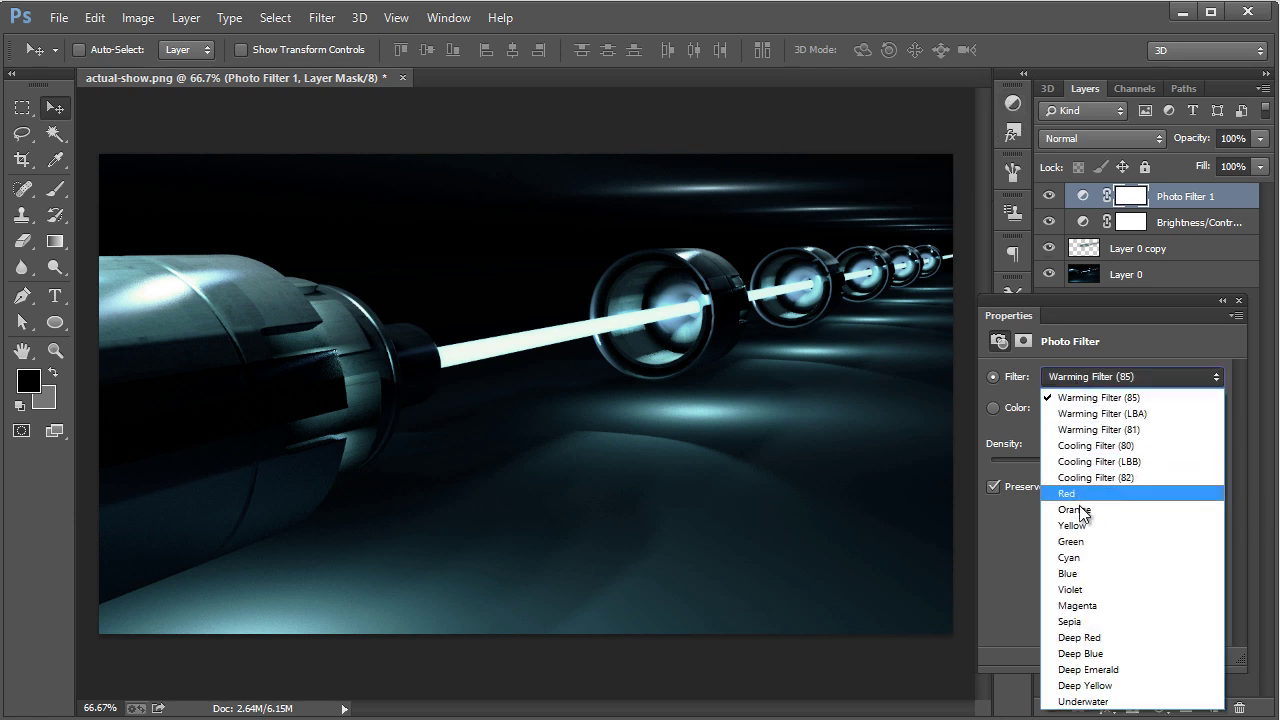
click(1102, 413)
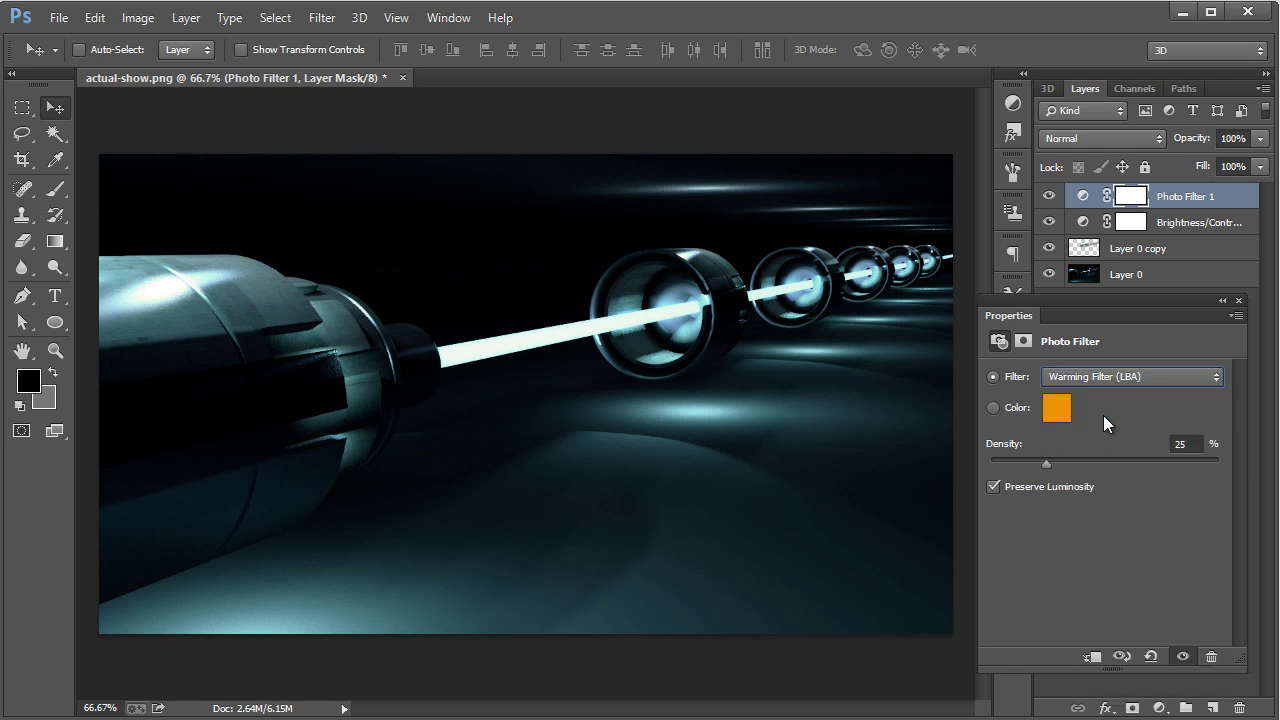
Try the remaining Photo Filter presets one after another, from Warming Filter (81) down to Underwater
key(Down)
key(Down)
key(Down)
key(Down)
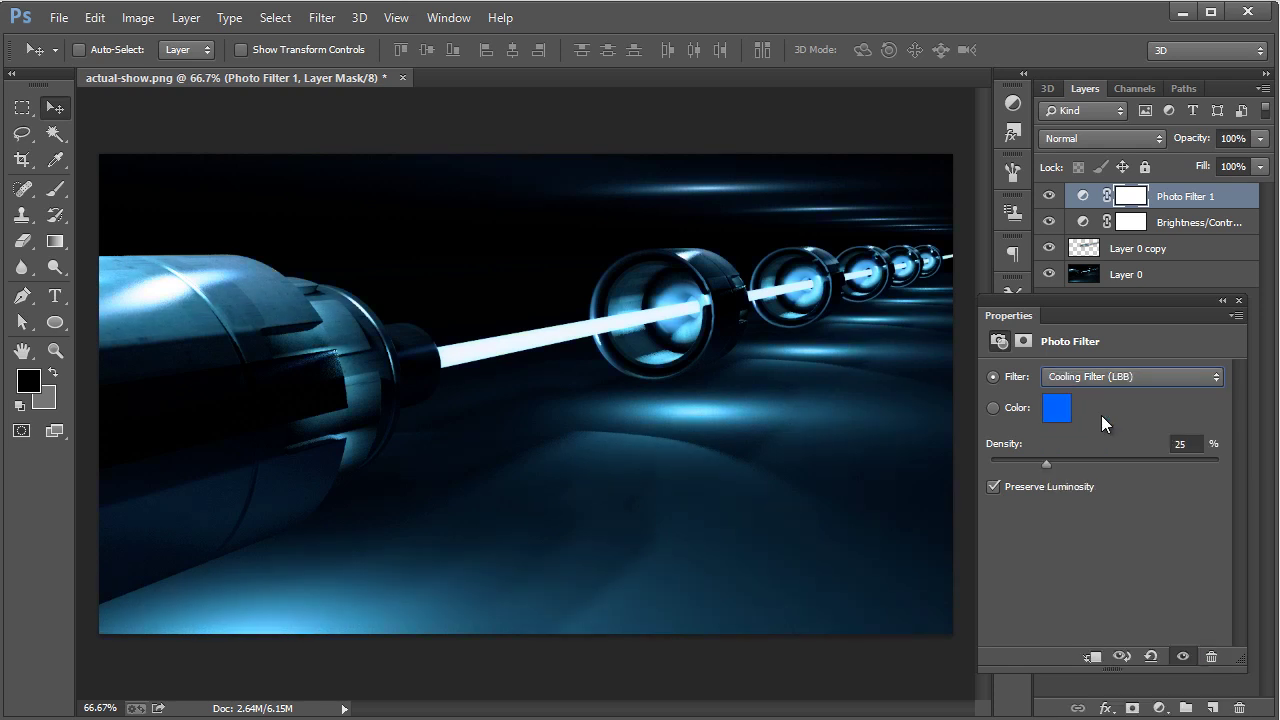
key(Down)
key(Down)
key(Down)
key(Down)
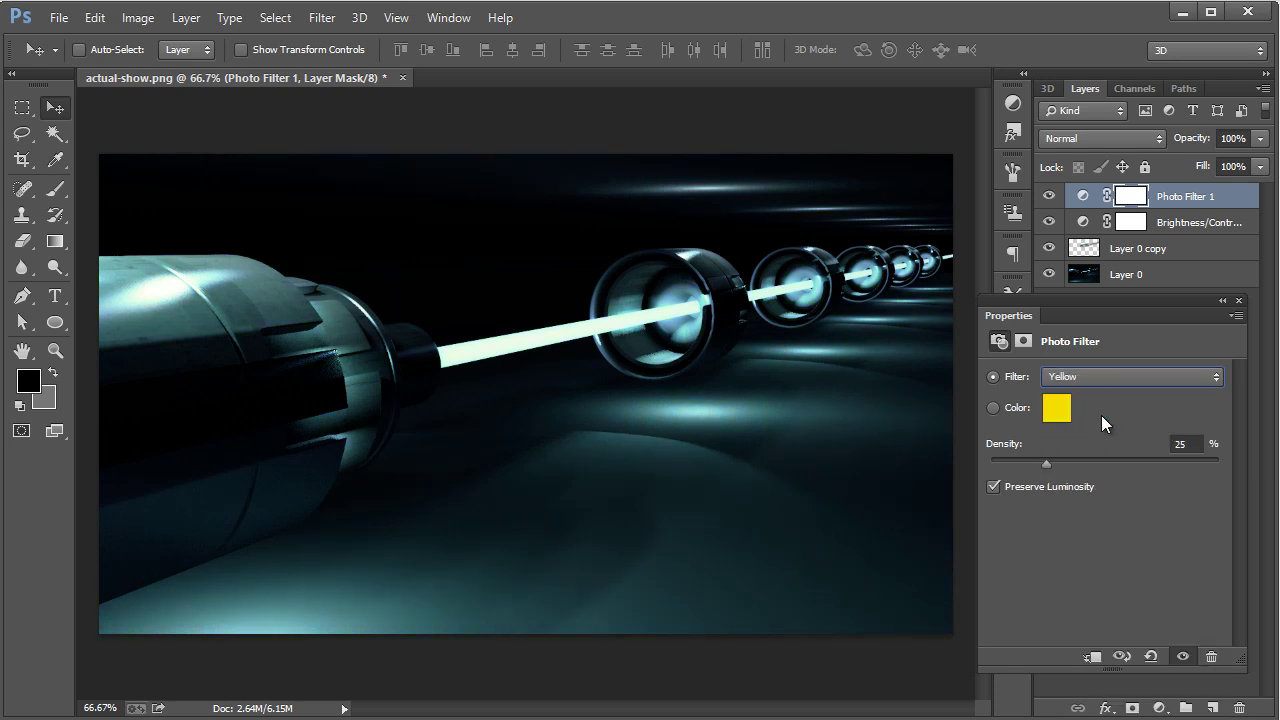
key(Down)
key(Down)
key(Down)
key(Down)
key(Down)
key(Down)
key(Down)
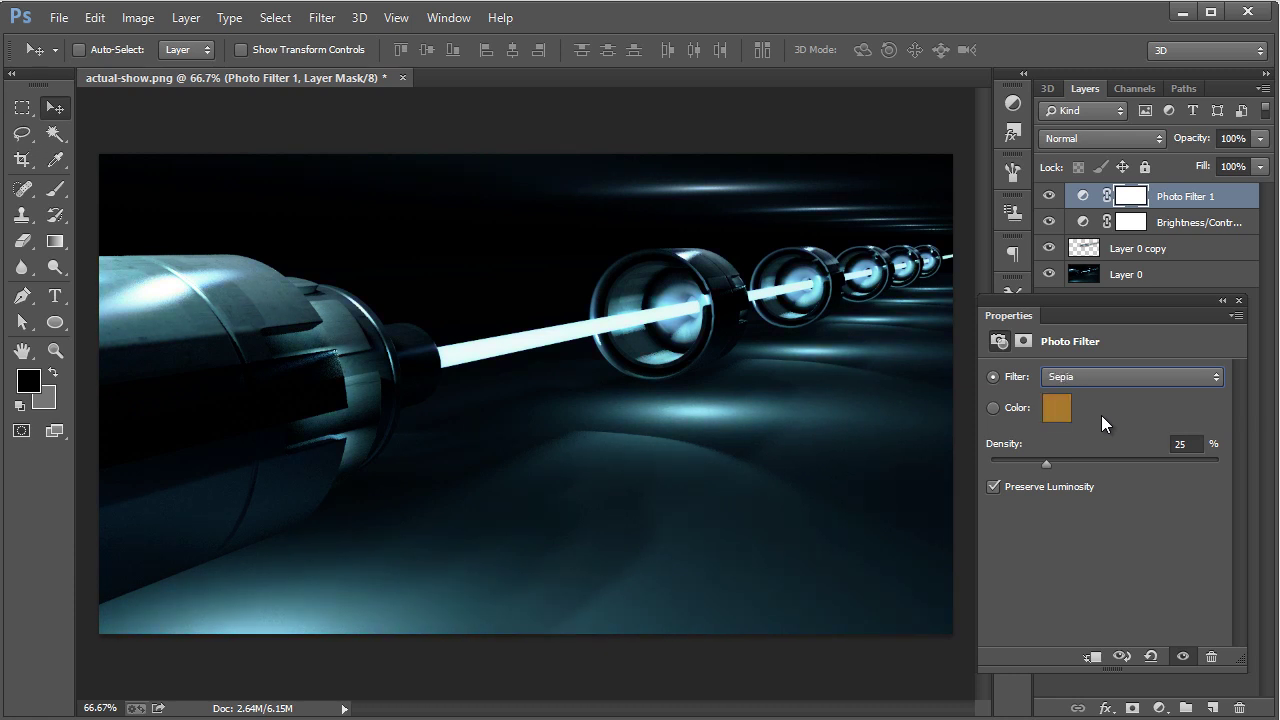
key(Down)
key(Down)
key(Down)
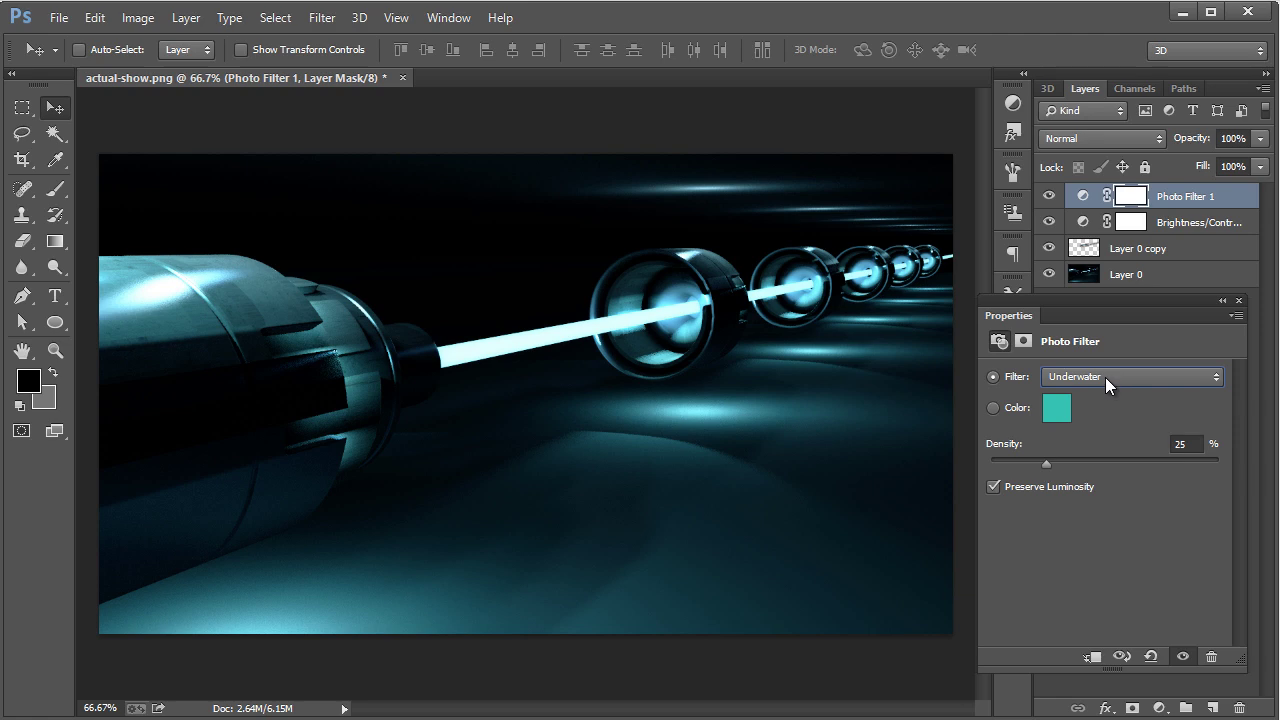
Give the Photo Filter a custom colour, trying several blue shades and accepting the dark blue 2e6073
click(1016, 408)
click(1058, 409)
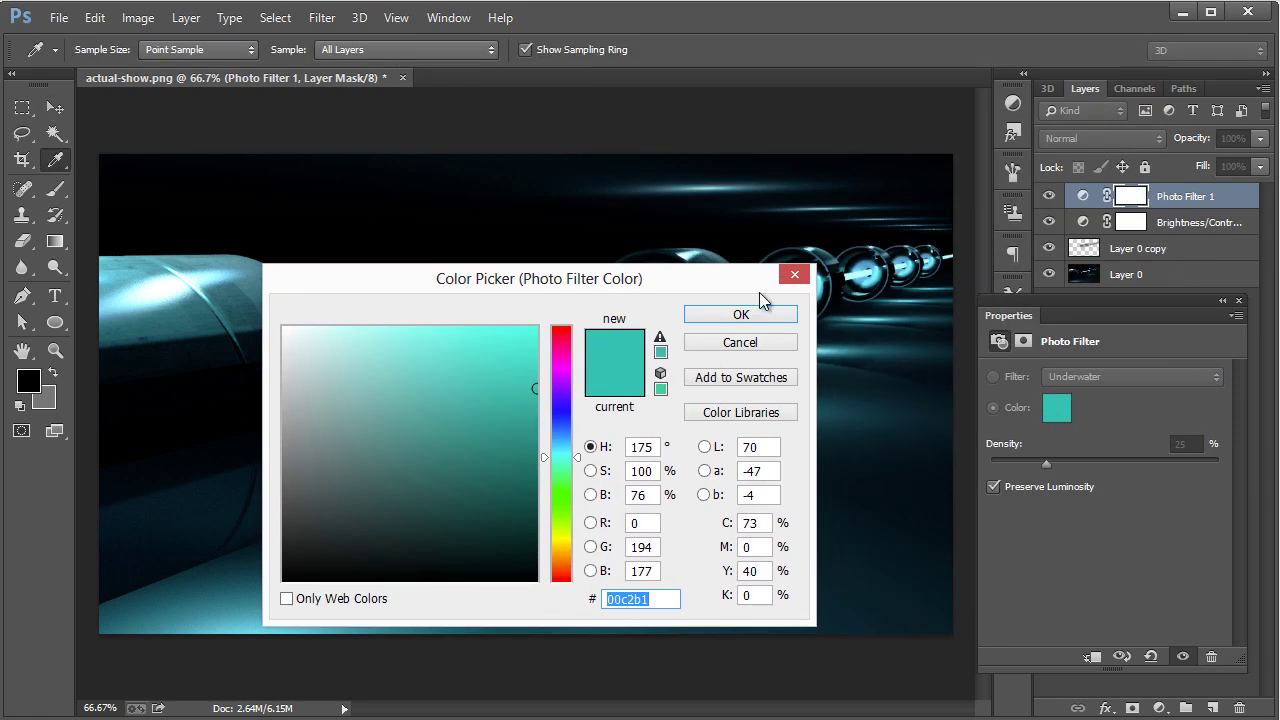
drag(759, 290, 1224, 314)
click(1027, 458)
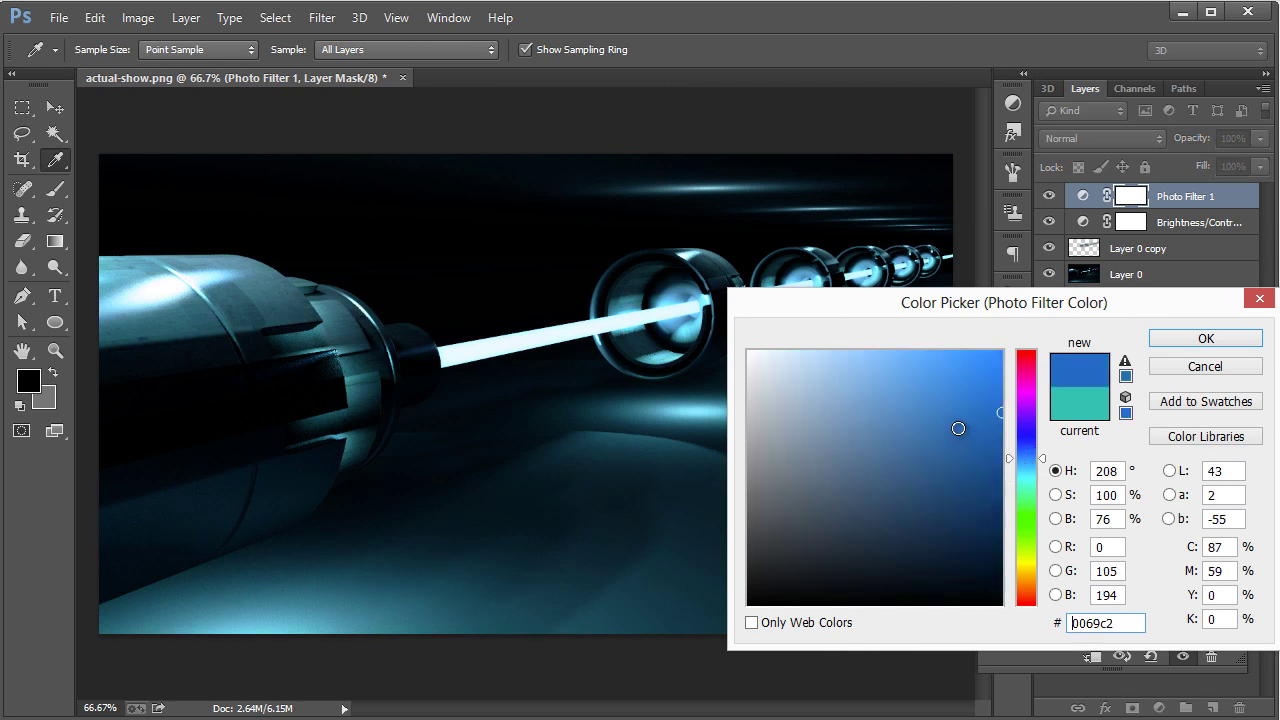
click(891, 466)
click(980, 363)
click(786, 360)
click(806, 509)
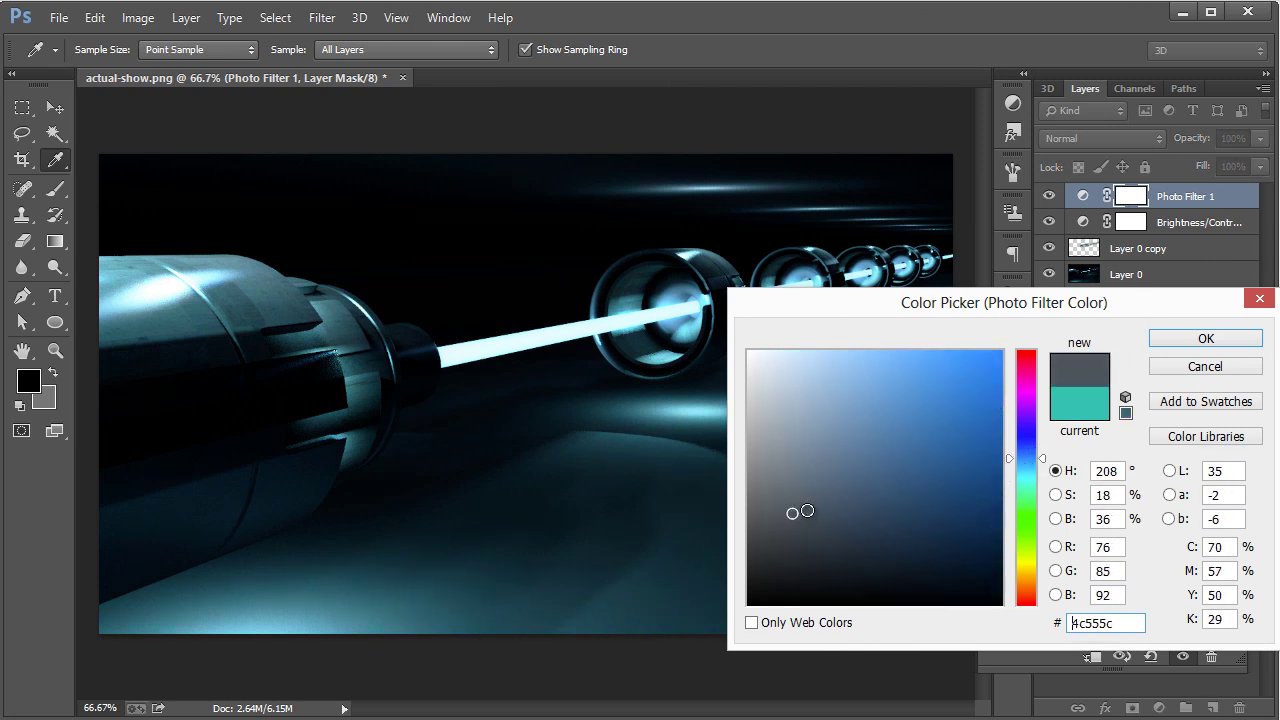
drag(905, 471, 904, 513)
click(930, 422)
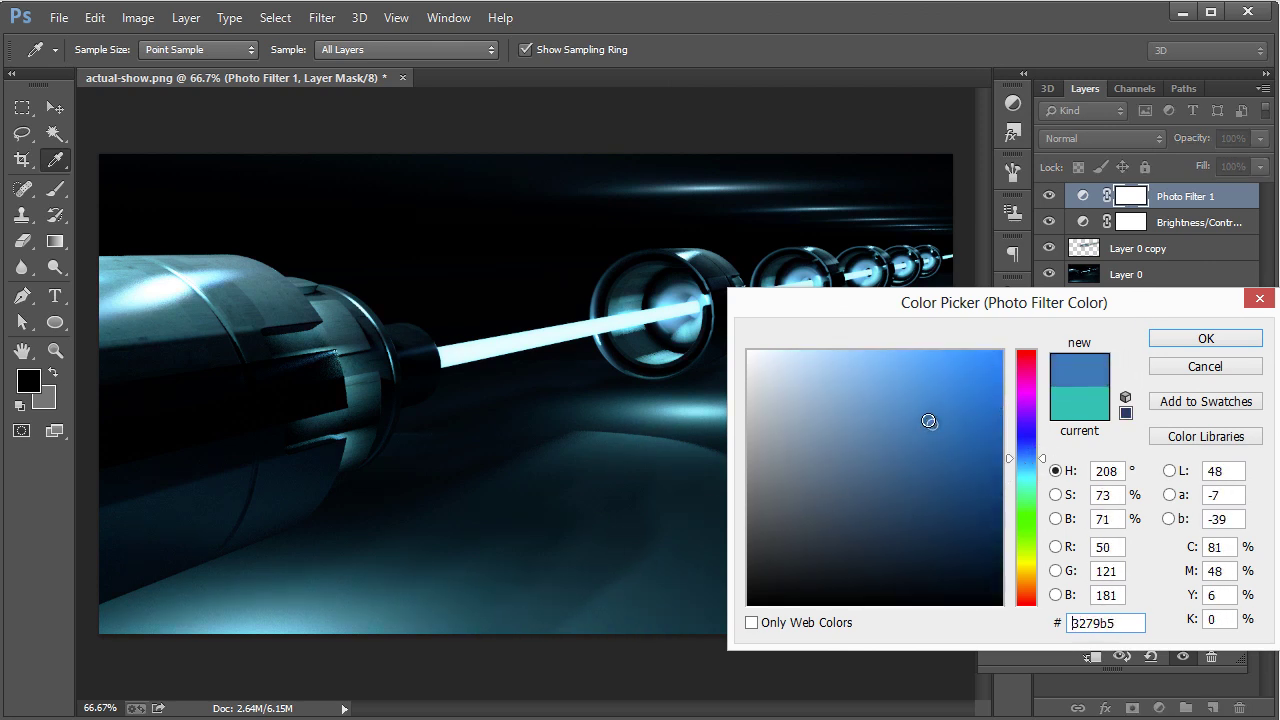
click(1027, 467)
click(989, 357)
click(900, 491)
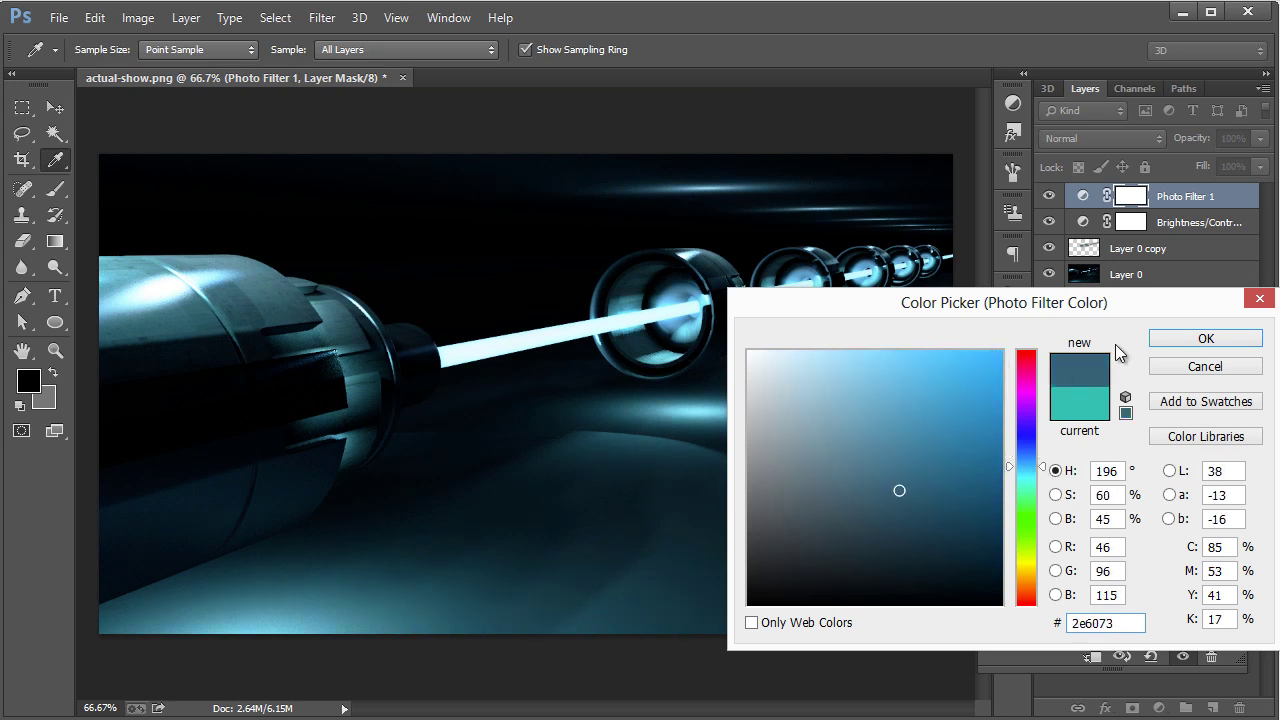
click(1206, 338)
Delete the Photo Filter layer and try the Use Legacy option of the Brightness/Contrast adjustment
click(1048, 197)
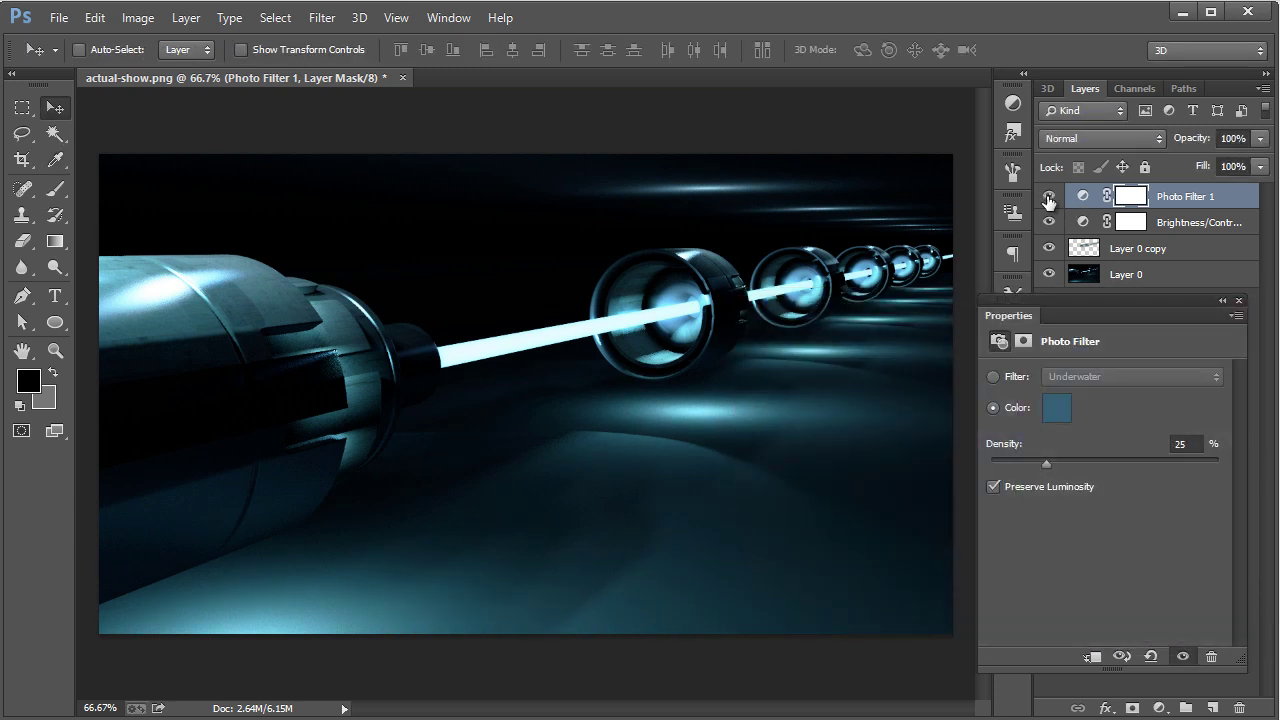
key(Delete)
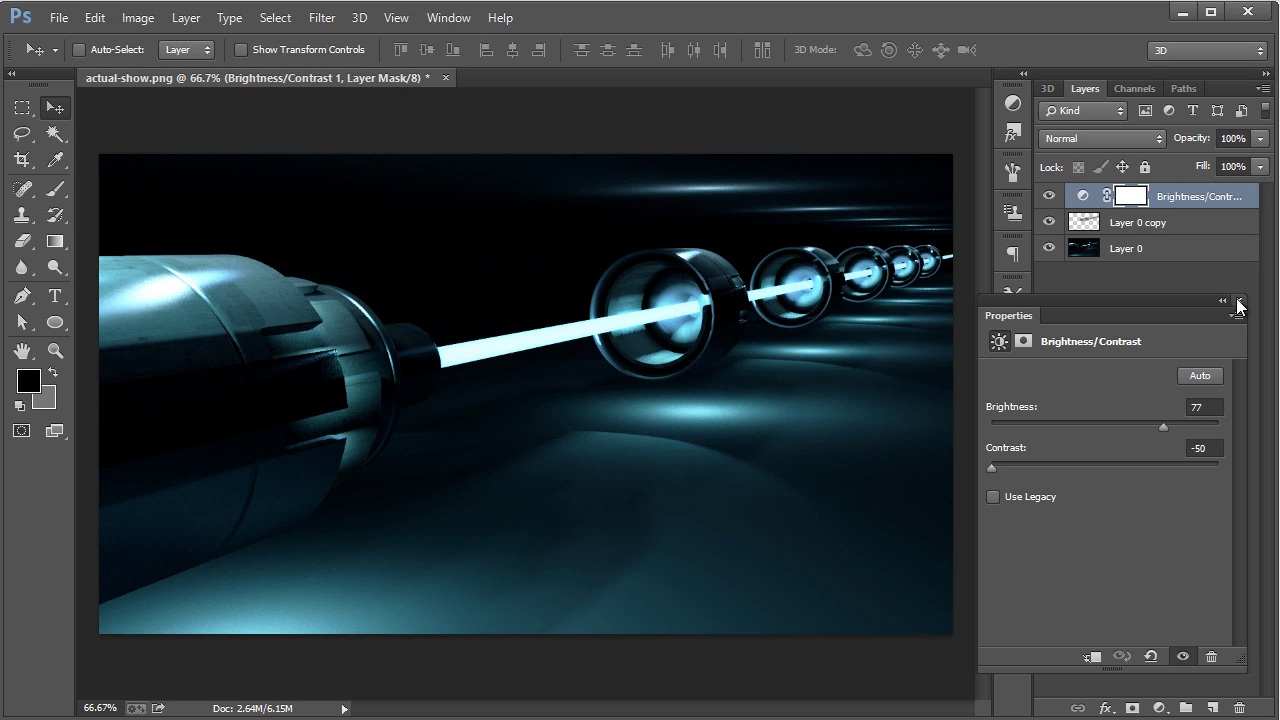
click(1033, 495)
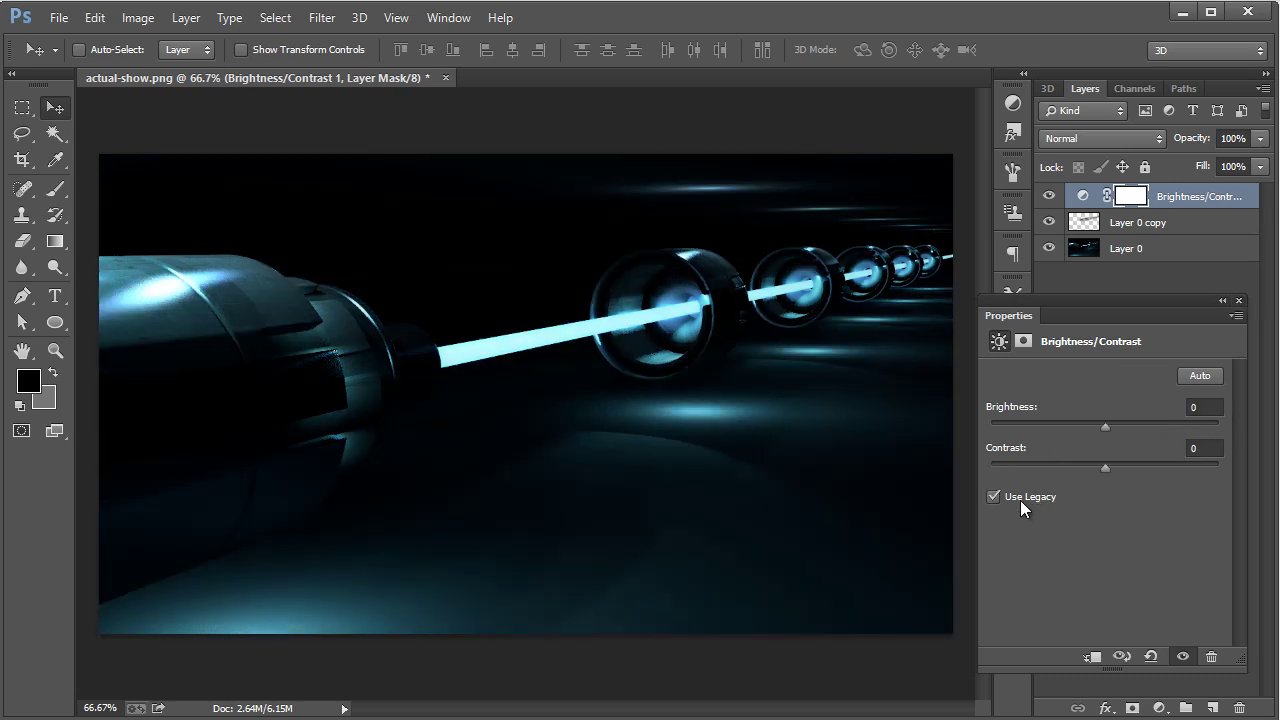
click(1239, 301)
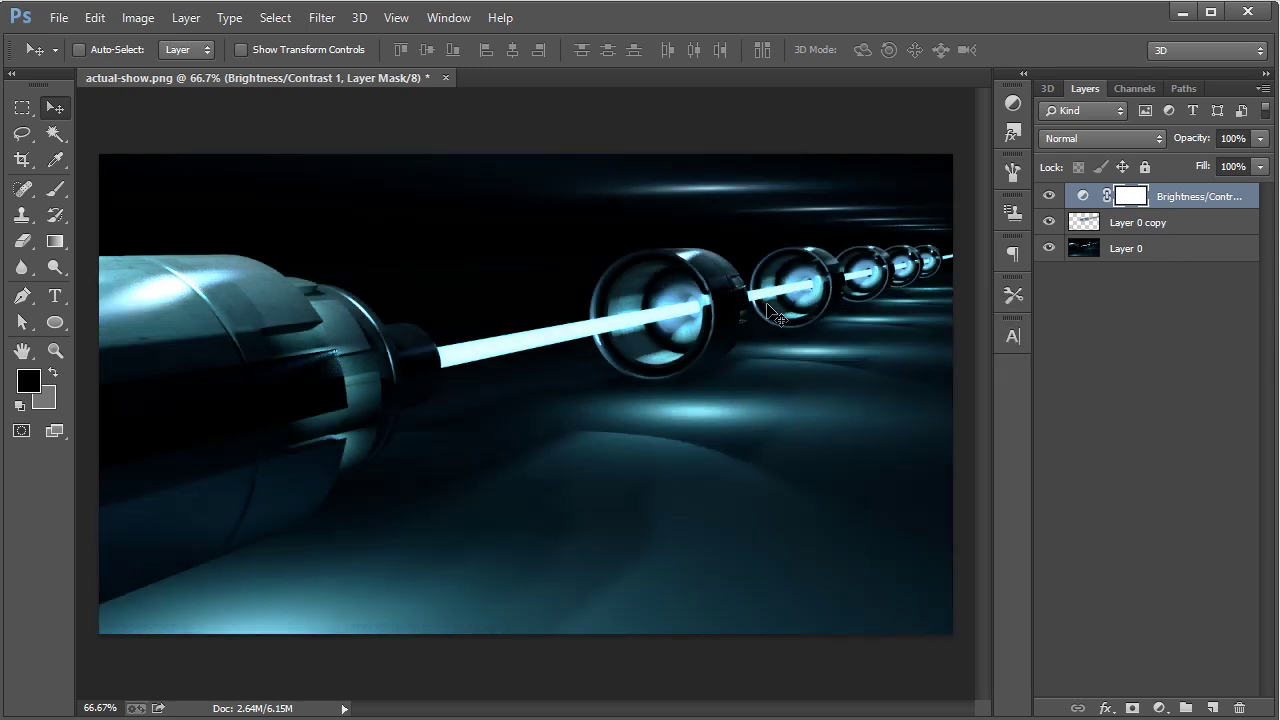
Group the Brightness/Contrast adjustment, Layer 0 copy and Layer 0 together
click(1192, 227)
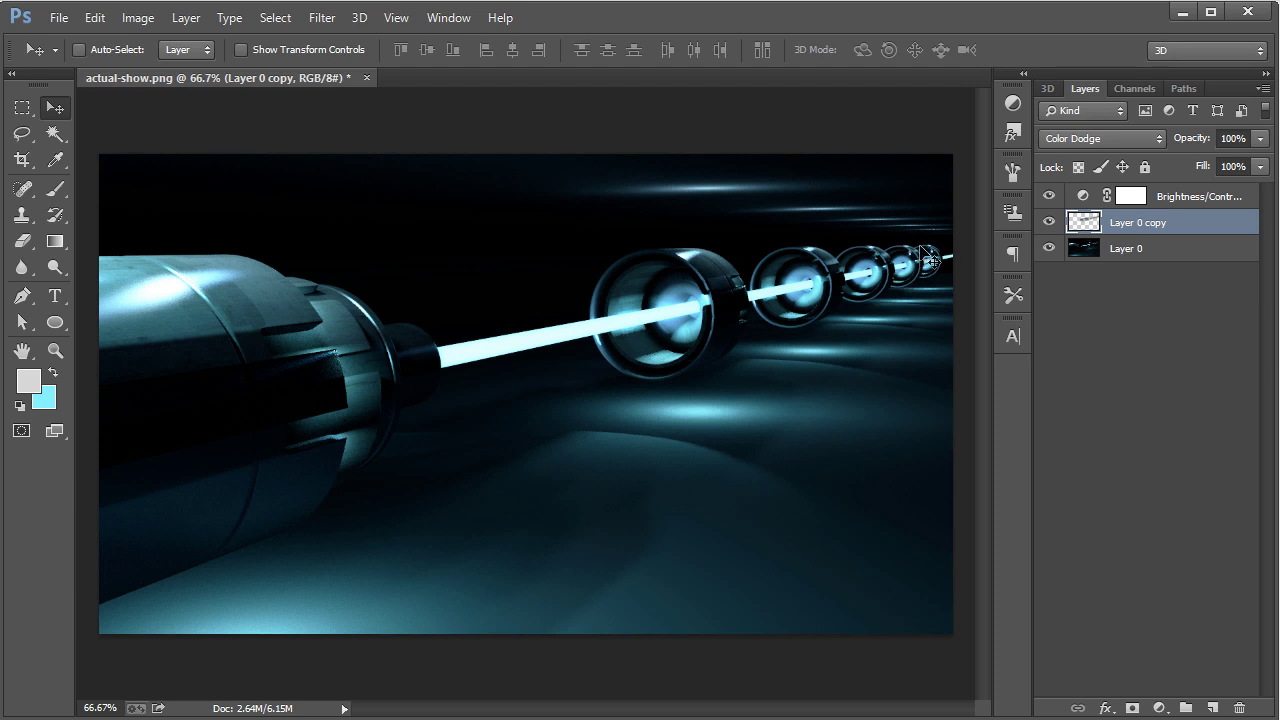
click(1183, 199)
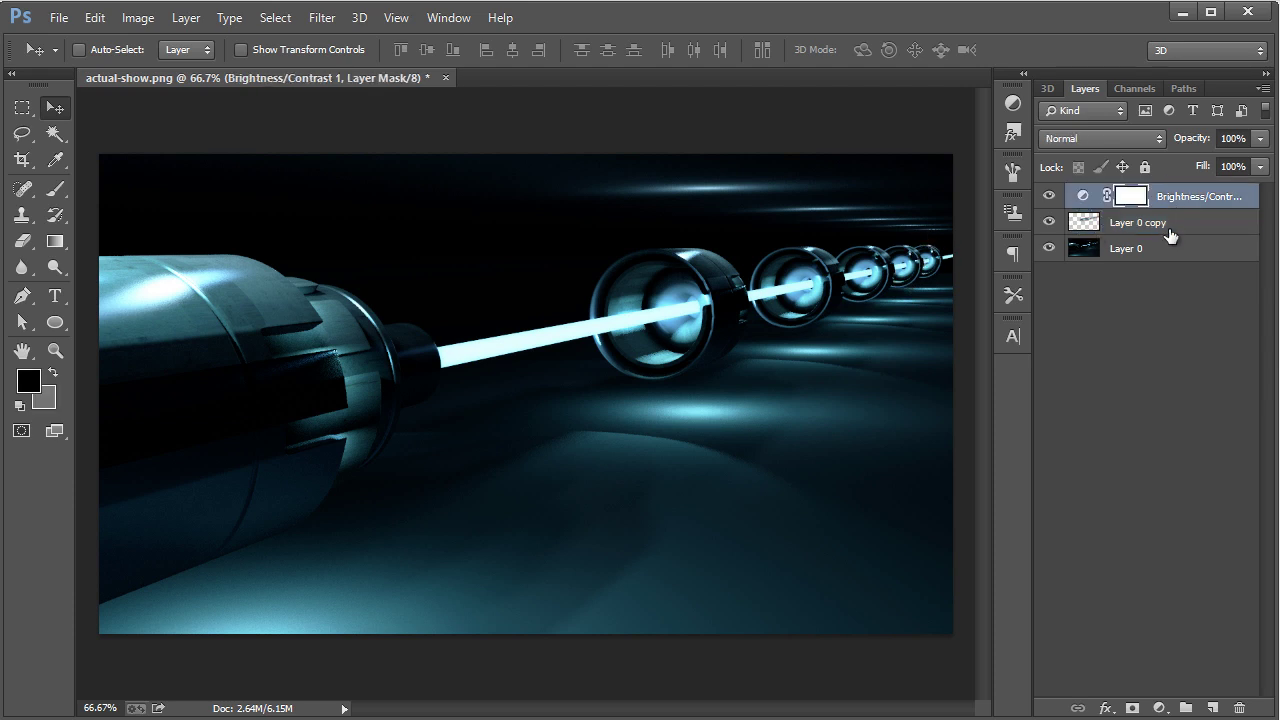
shift+click(1163, 252)
key(ctrl+g)
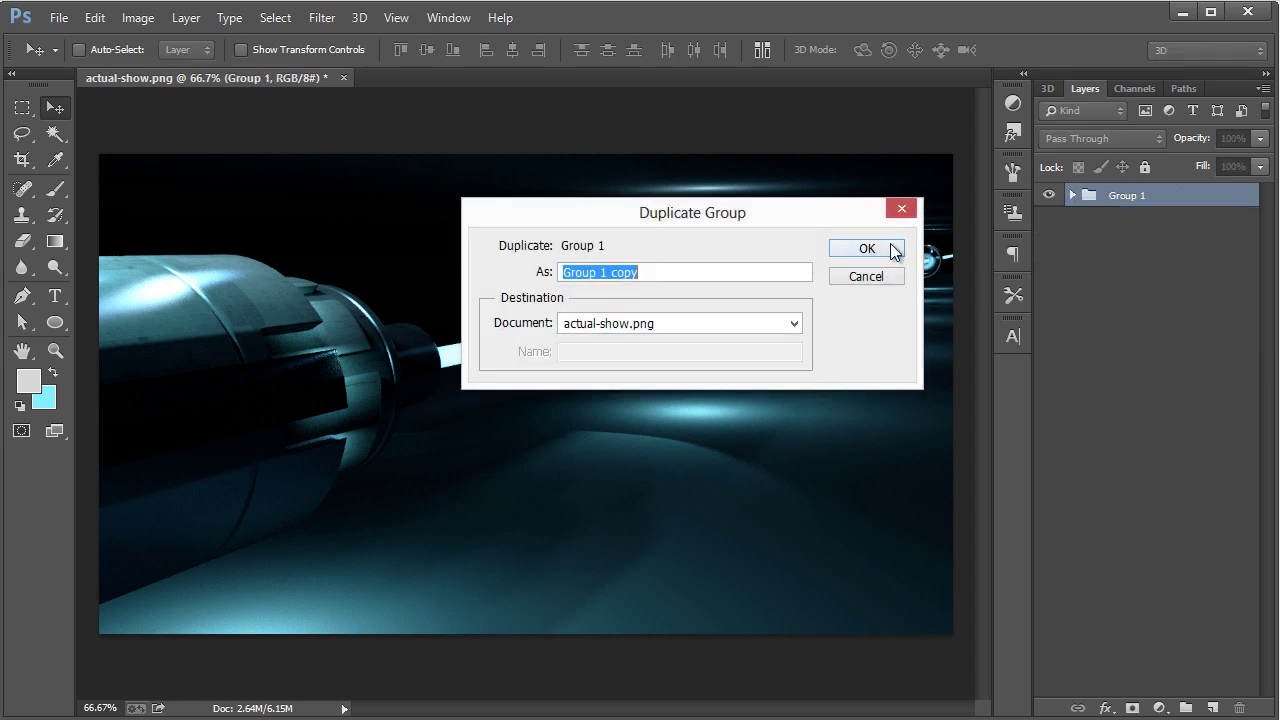
Duplicate the group as Group 1 copy, merged into a single layer, and hide the original Group 1
click(870, 249)
click(1116, 219)
click(1112, 197)
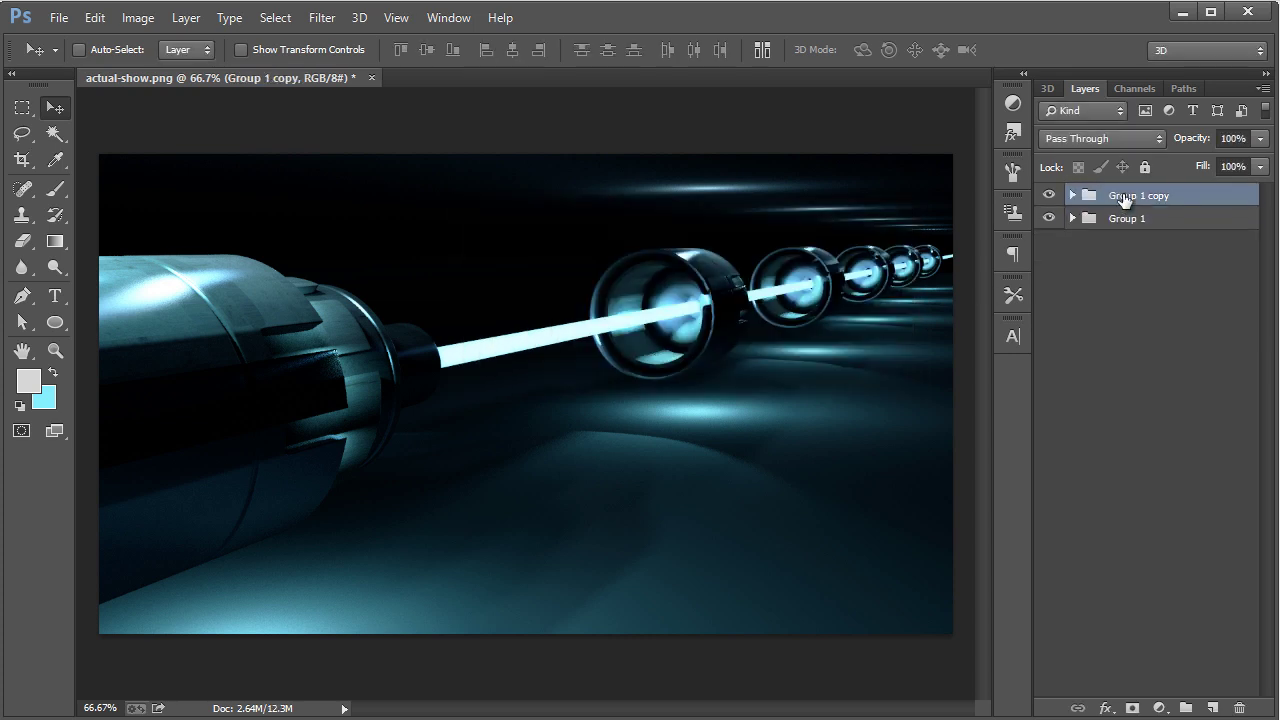
key(ctrl+e)
click(1049, 220)
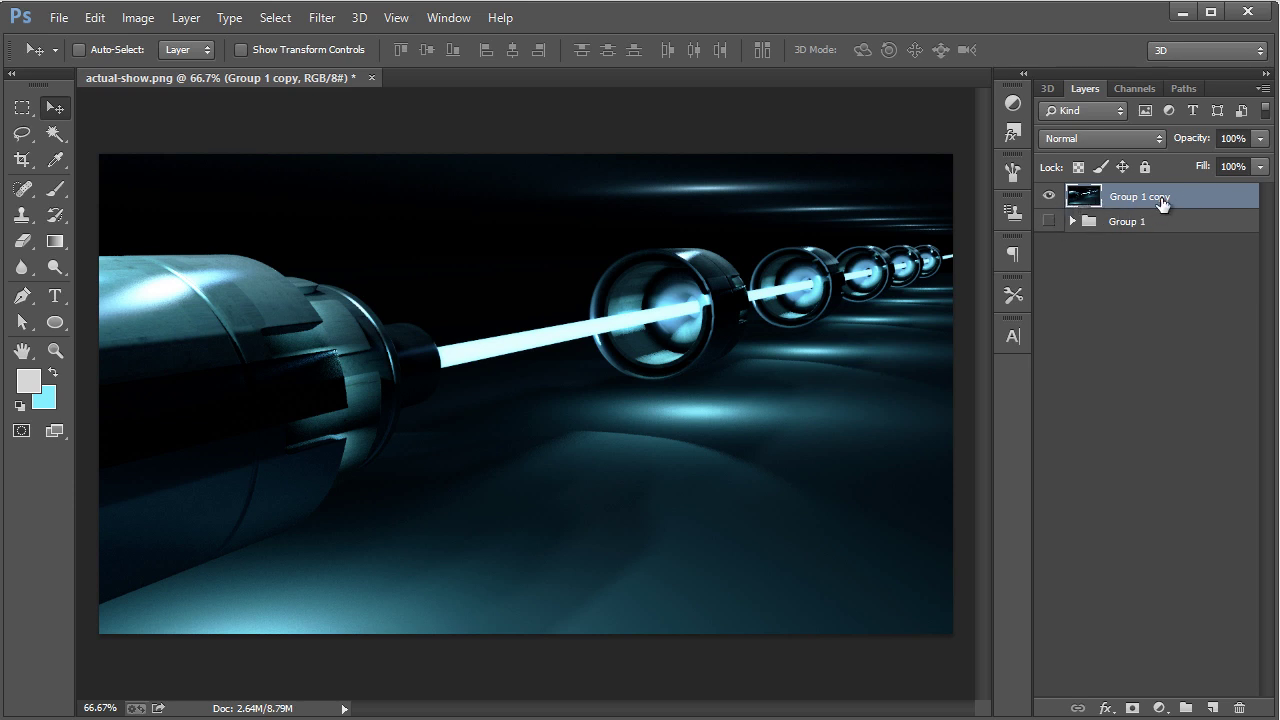
Choose the Blur tool and set its brush size to 1200 px
click(22, 241)
drag(22, 267, 69, 268)
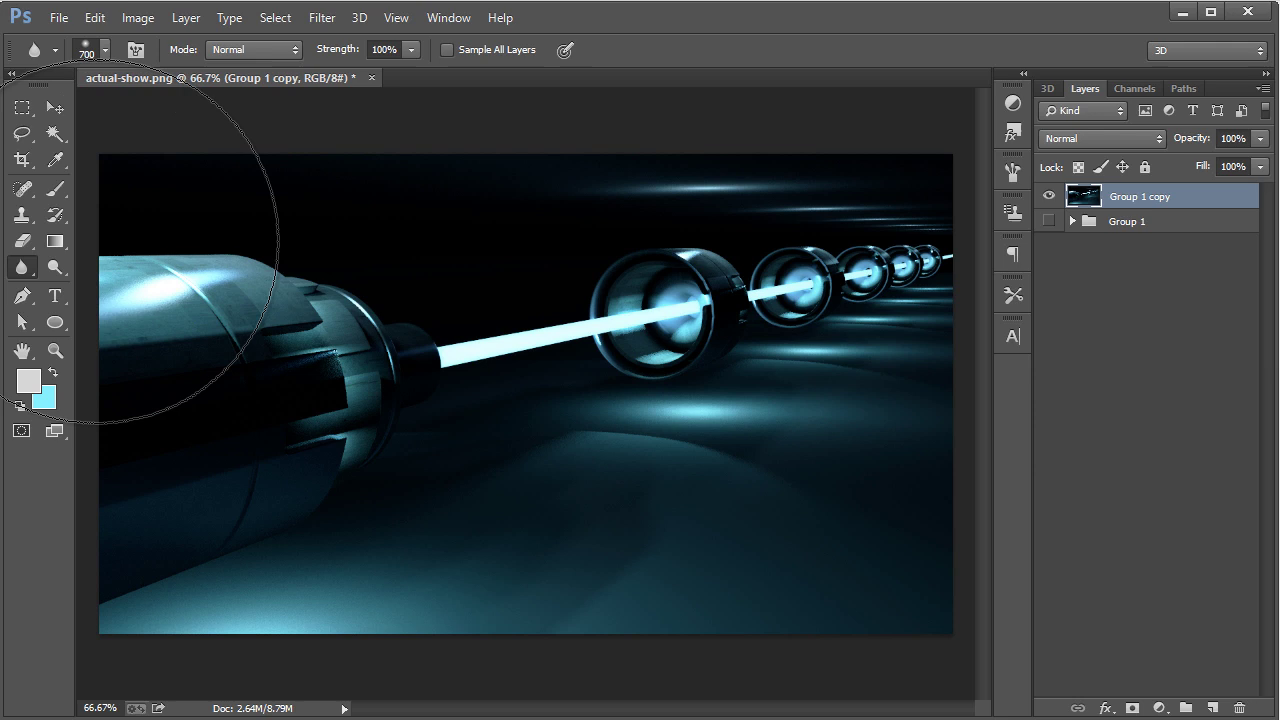
click(106, 50)
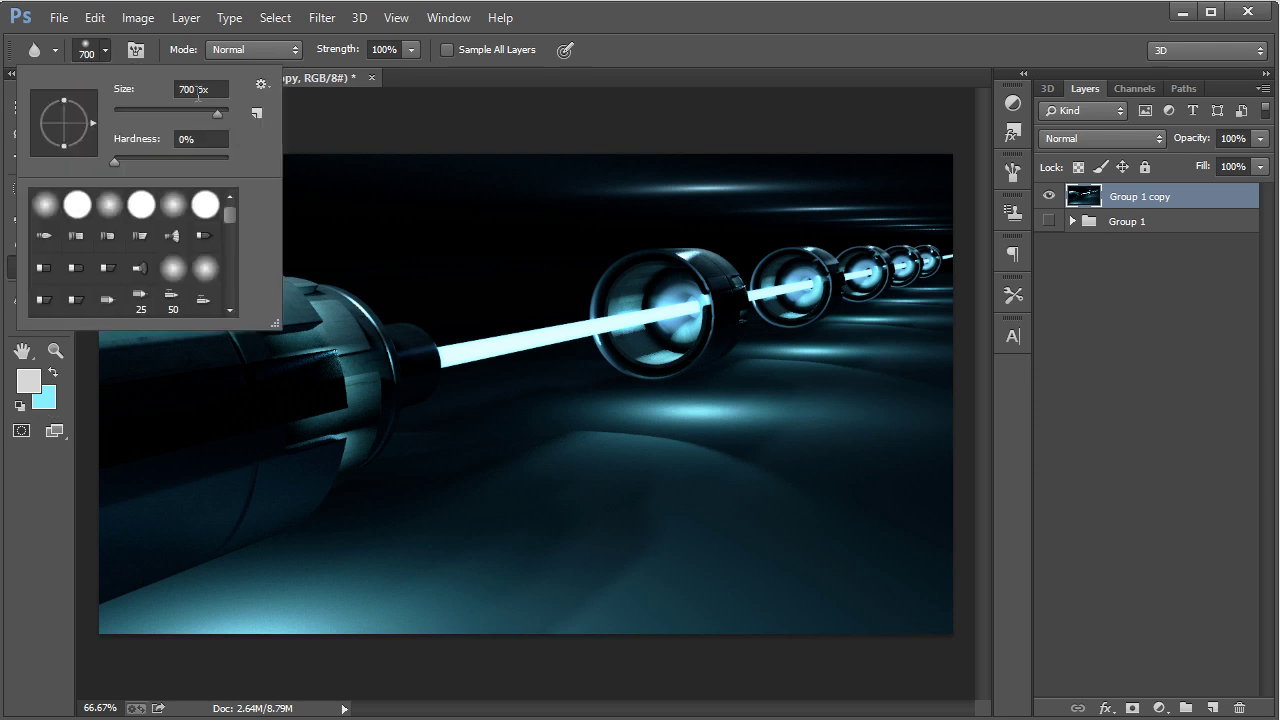
click(189, 90)
text(1200)
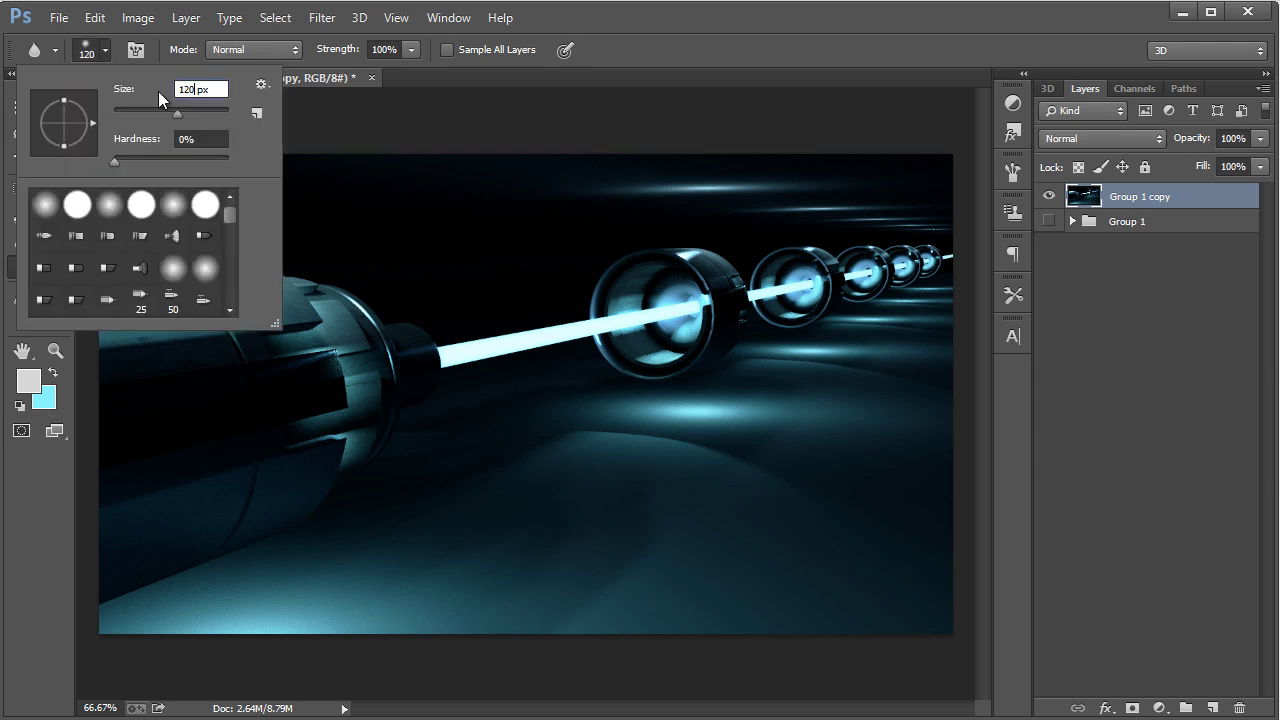
key(Return)
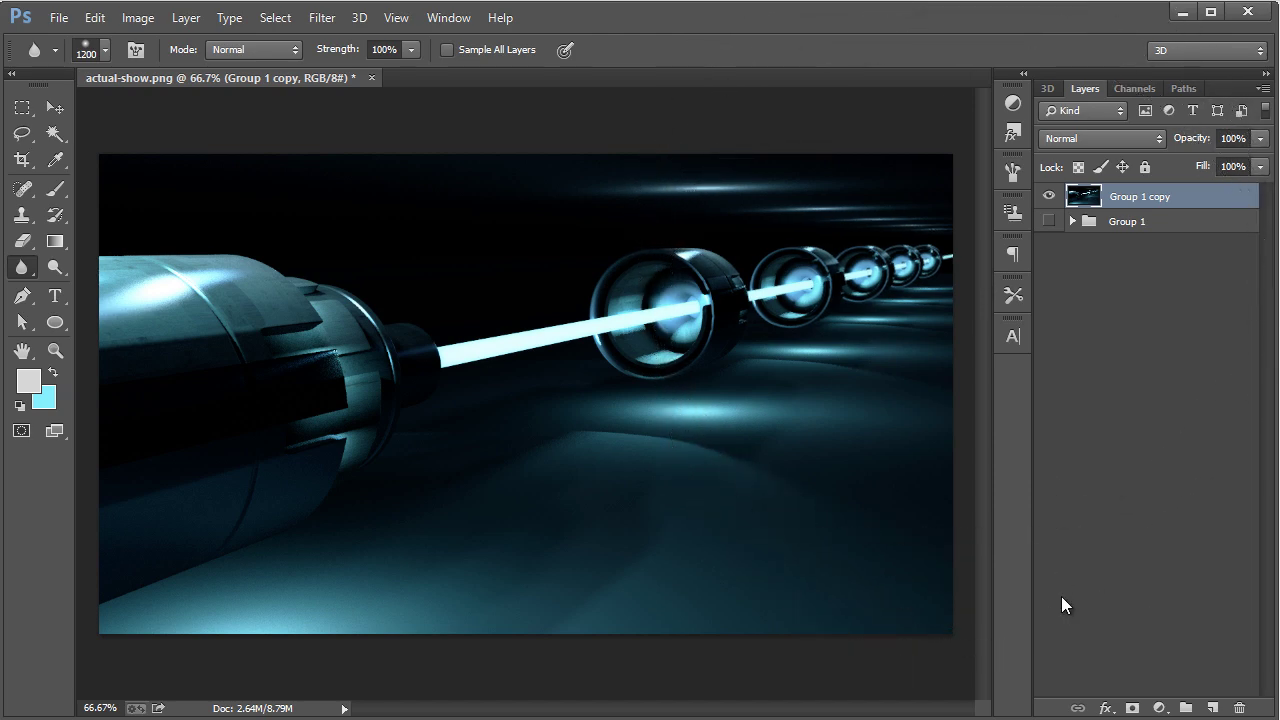
Examine the light beam and the row of train bodies at 100% zoom and return to the whole image
click(55, 107)
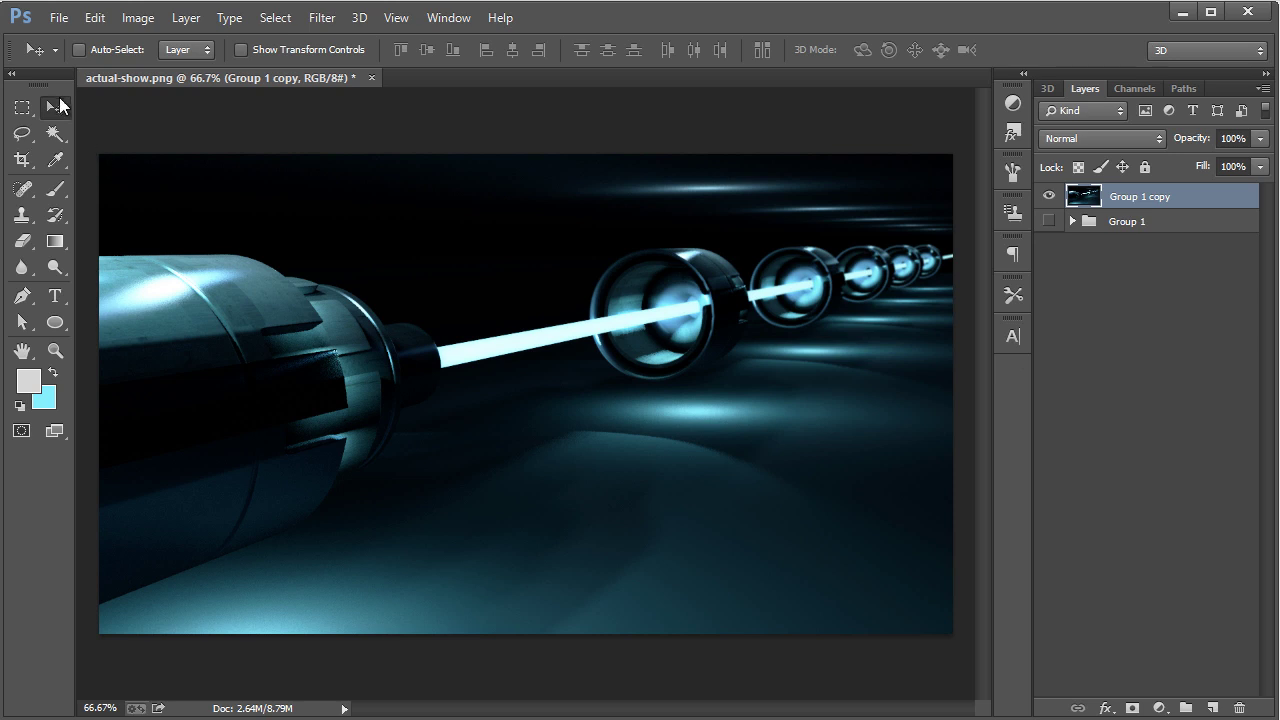
click(55, 350)
click(871, 324)
click(867, 322)
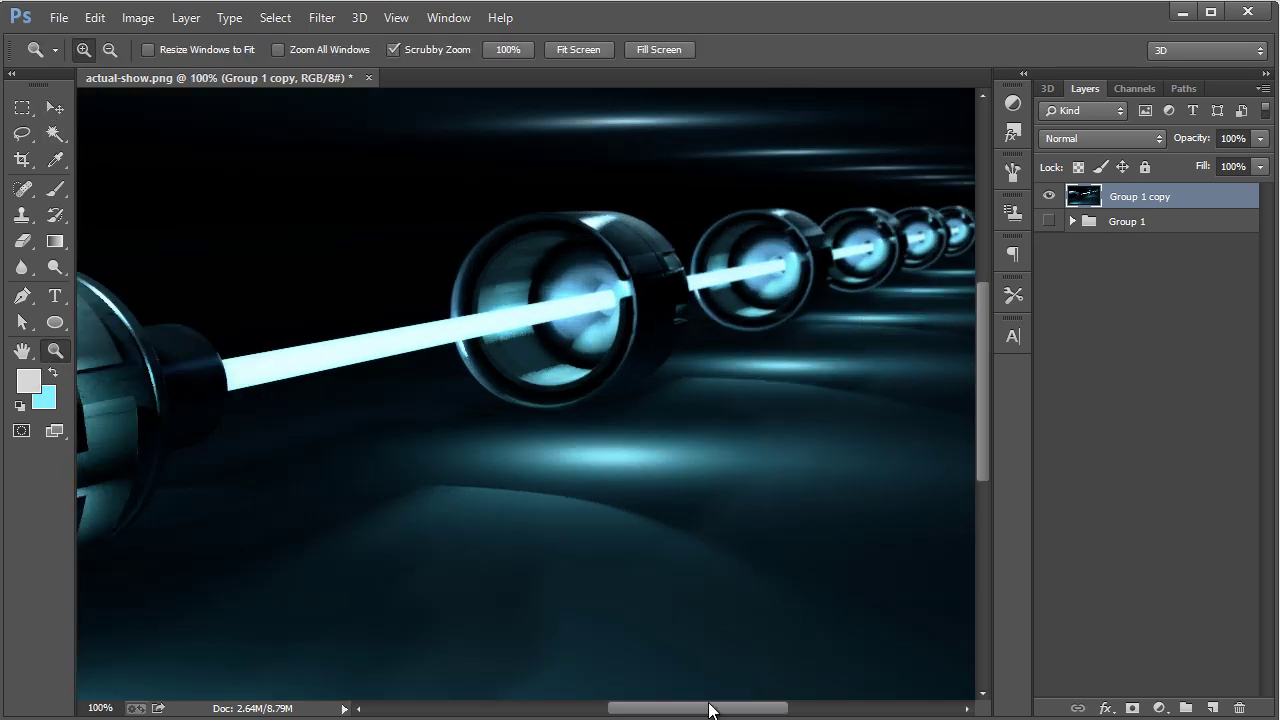
mouse_move(707, 712)
mouse_down()
mouse_move(632, 710)
mouse_move(749, 711)
mouse_move(713, 712)
mouse_up()
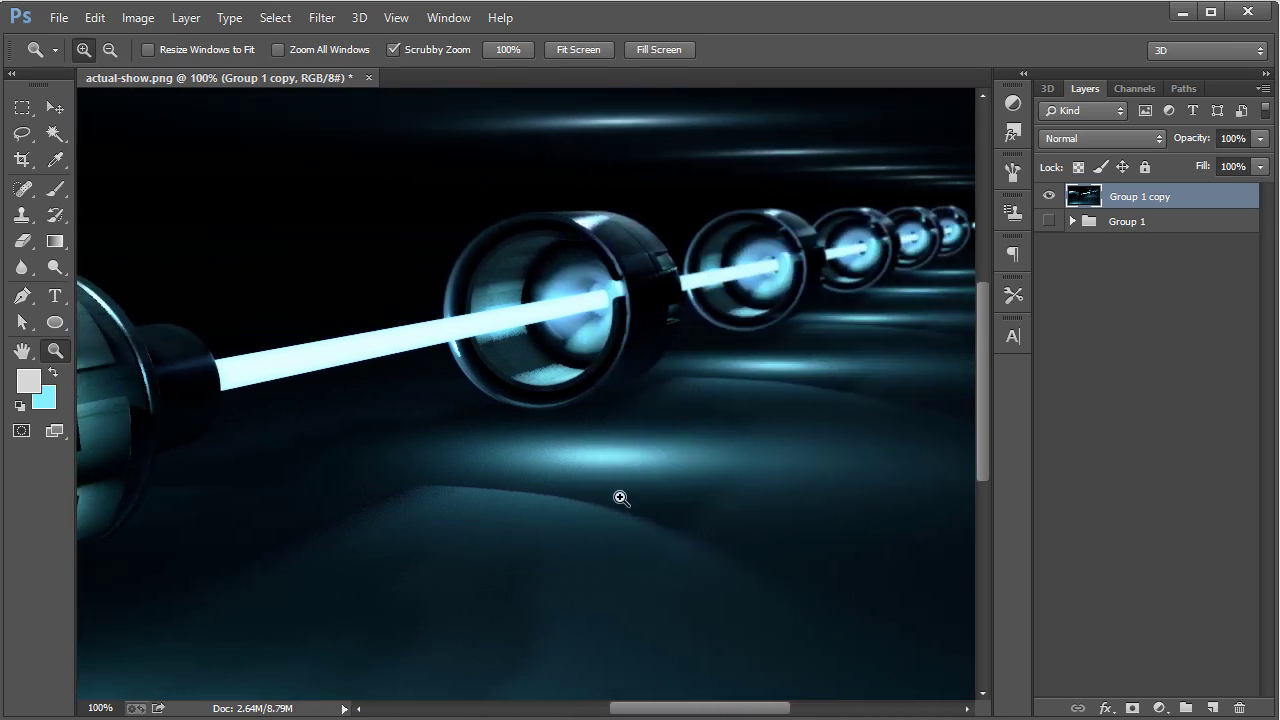
scroll(600, 434, up, 1)
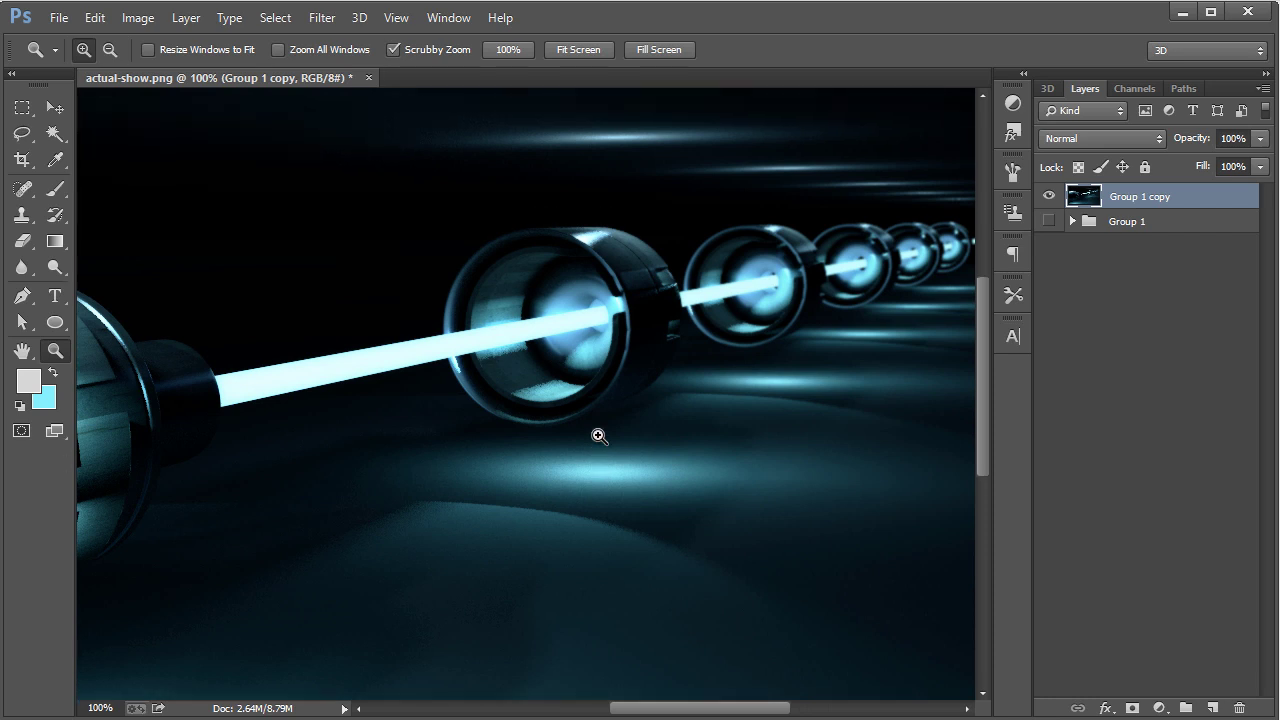
alt+scroll(599, 436, down, 4)
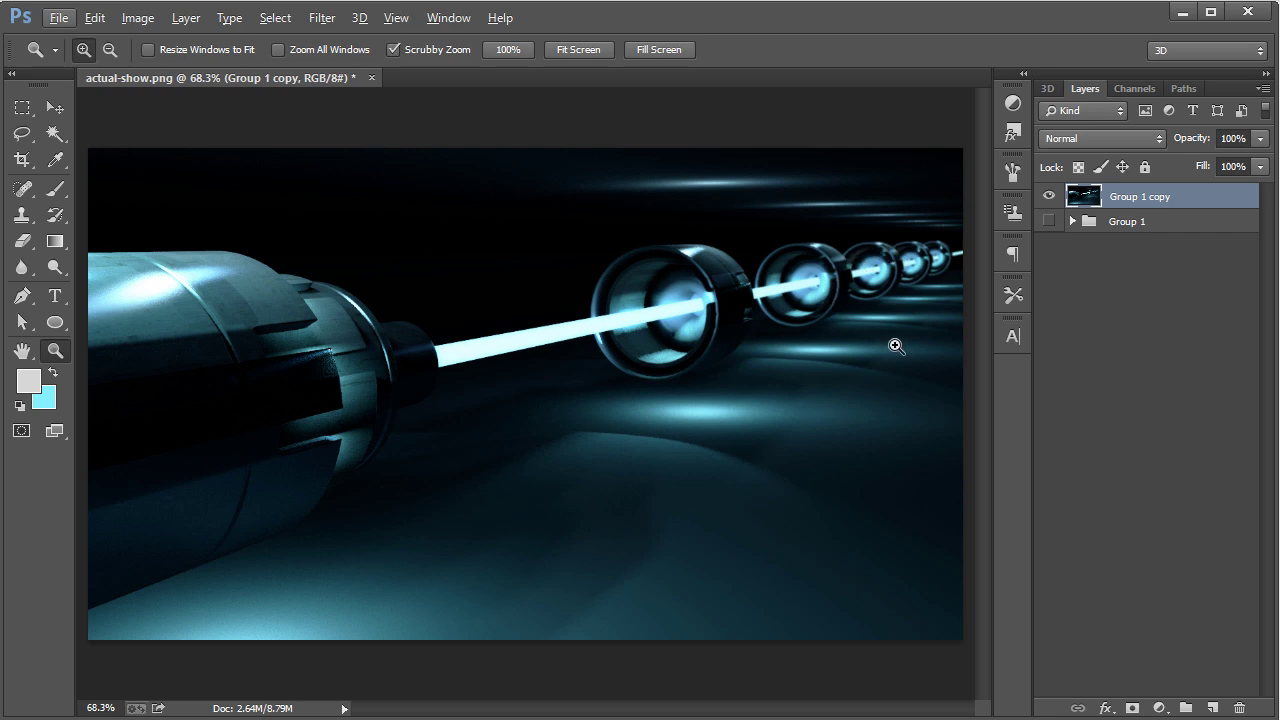
click(22, 107)
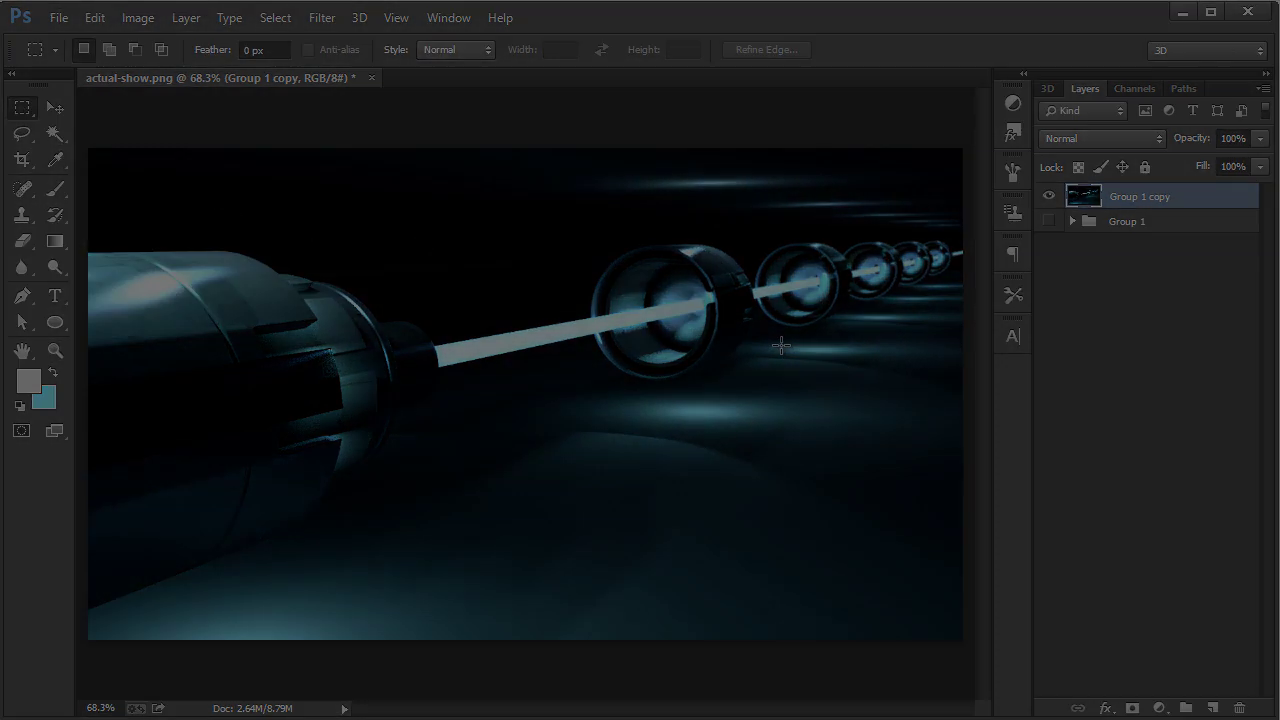